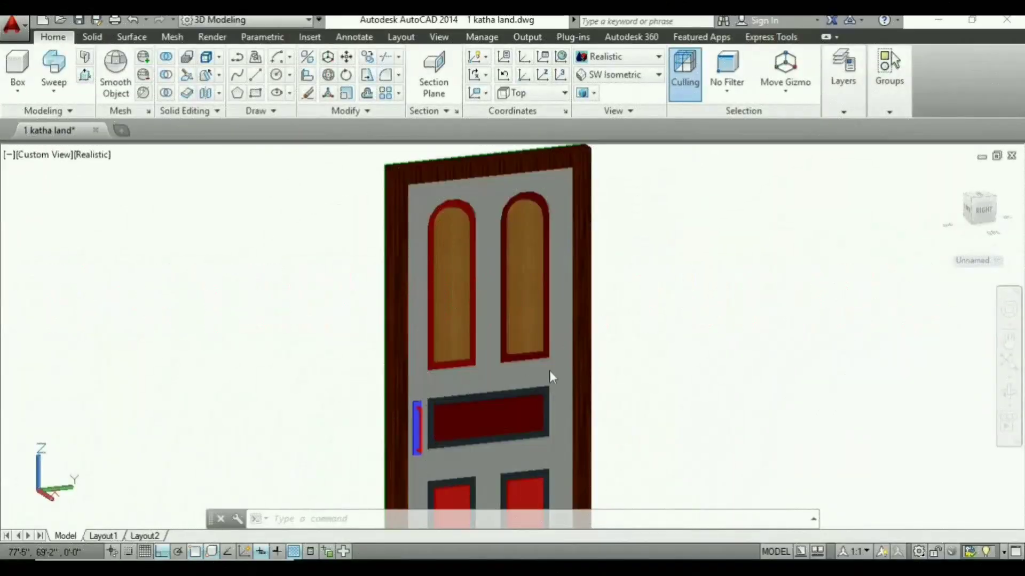
# Step: Zoom out and pan to fit the red house, blue slab and paneled door in view
pyautogui.scroll(-4, 635, 372)
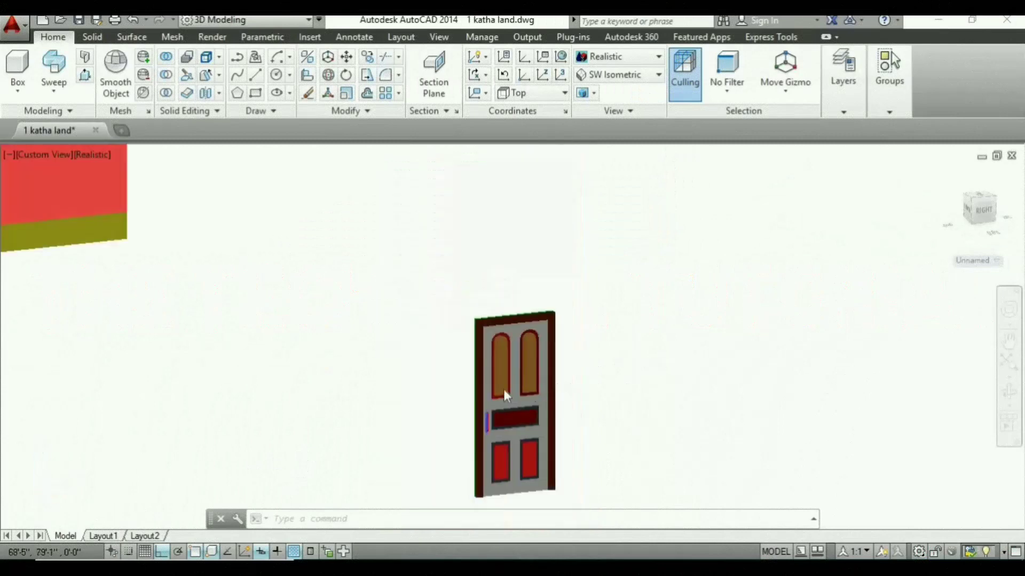
pyautogui.scroll(4, 504, 389)
pyautogui.scroll(4, 484, 342)
pyautogui.scroll(-5, 498, 343)
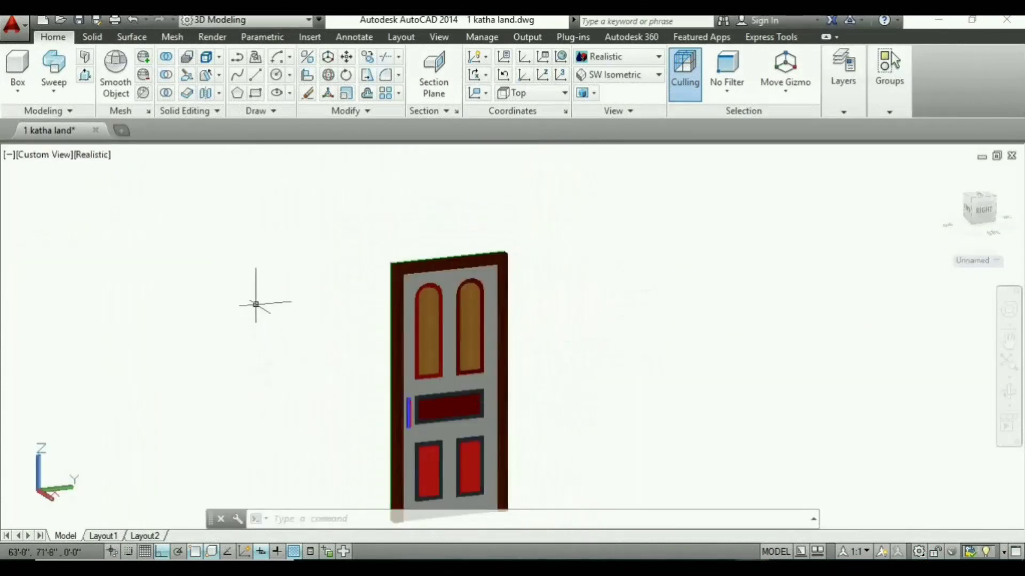
pyautogui.click(307, 21)
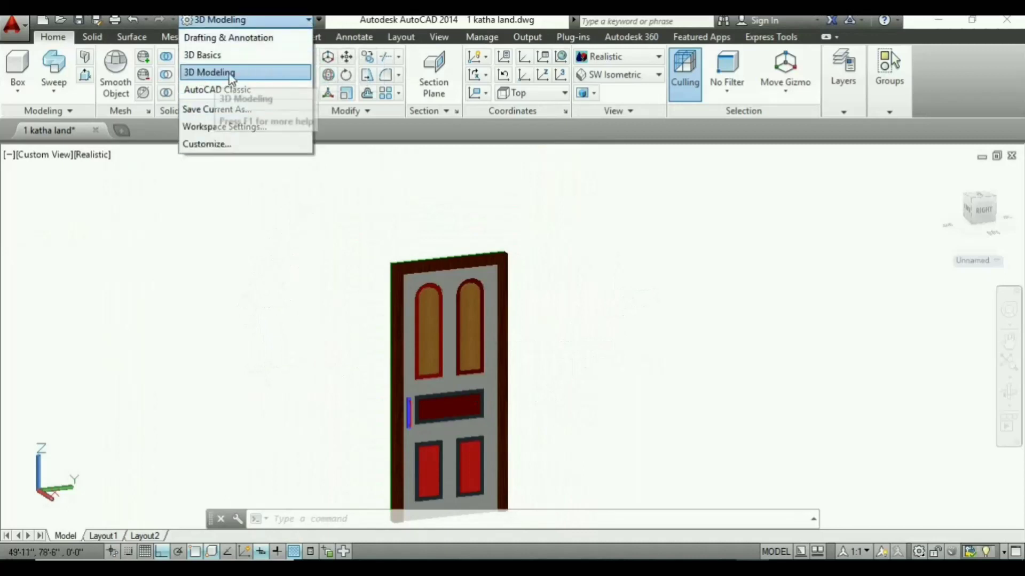
pyautogui.click(354, 204)
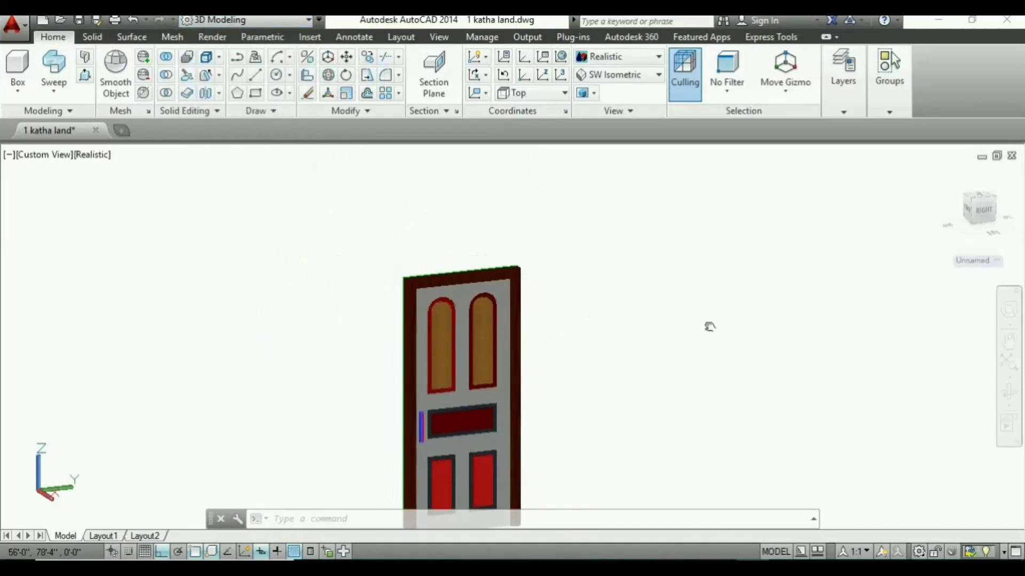
pyautogui.scroll(-2, 303, 225)
pyautogui.scroll(-3, 304, 224)
pyautogui.moveTo(304, 225); pyautogui.dragTo(344, 347, button='middle')
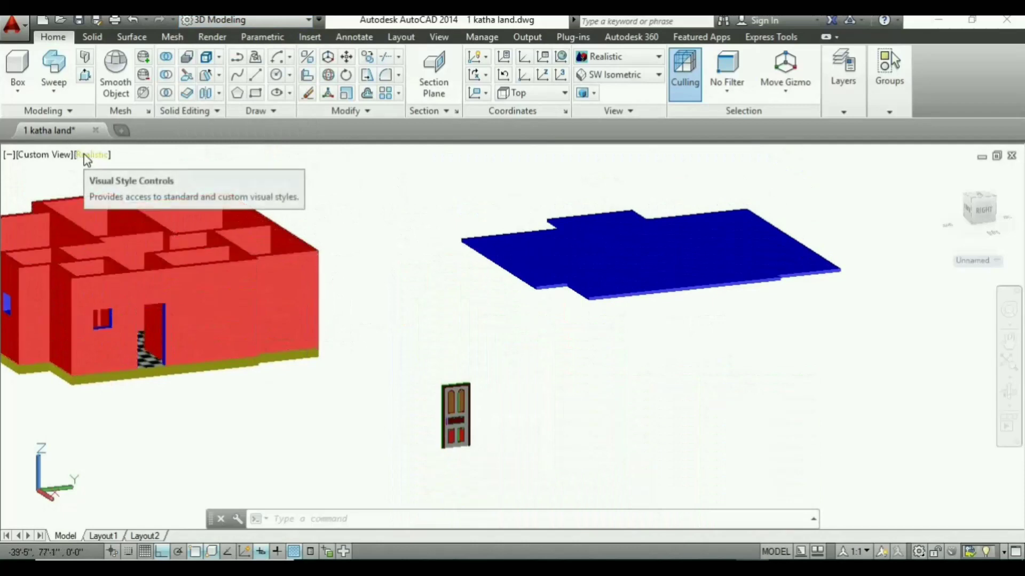
# Step: Switch the viewport to 2D Wireframe, zoom into the house walls and orbit the view
pyautogui.click(93, 155)
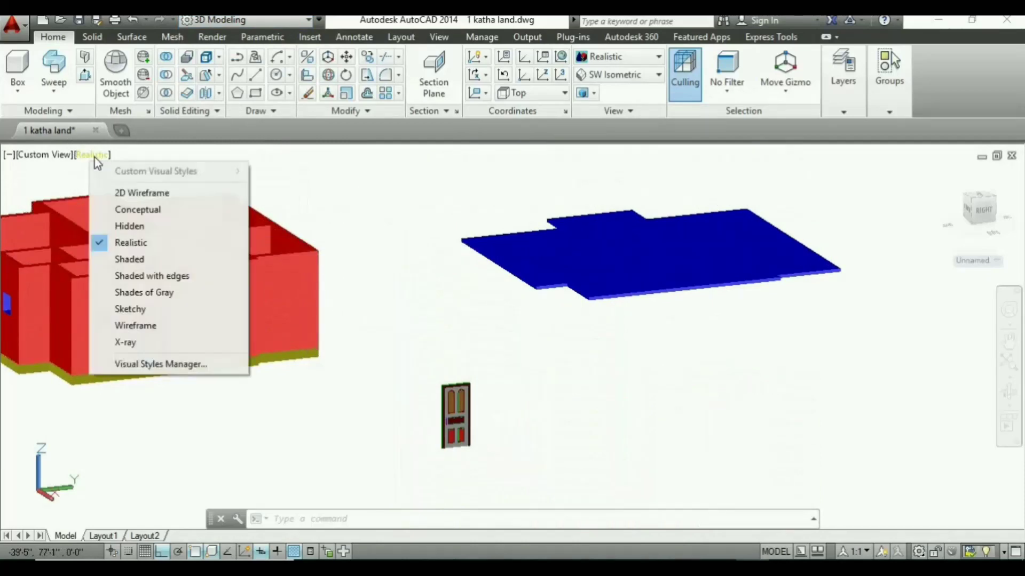
pyautogui.click(191, 195)
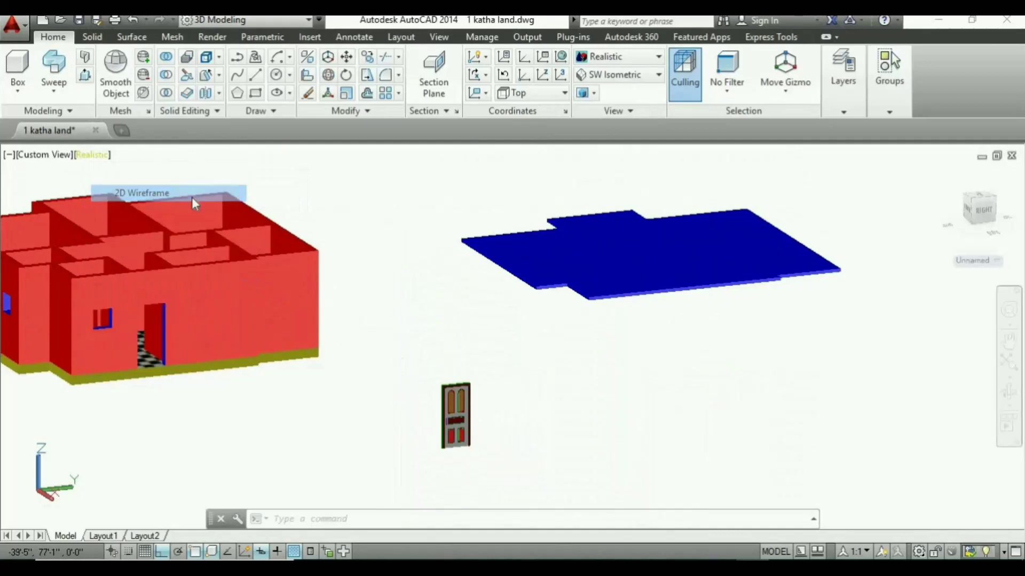
pyautogui.scroll(2, 271, 411)
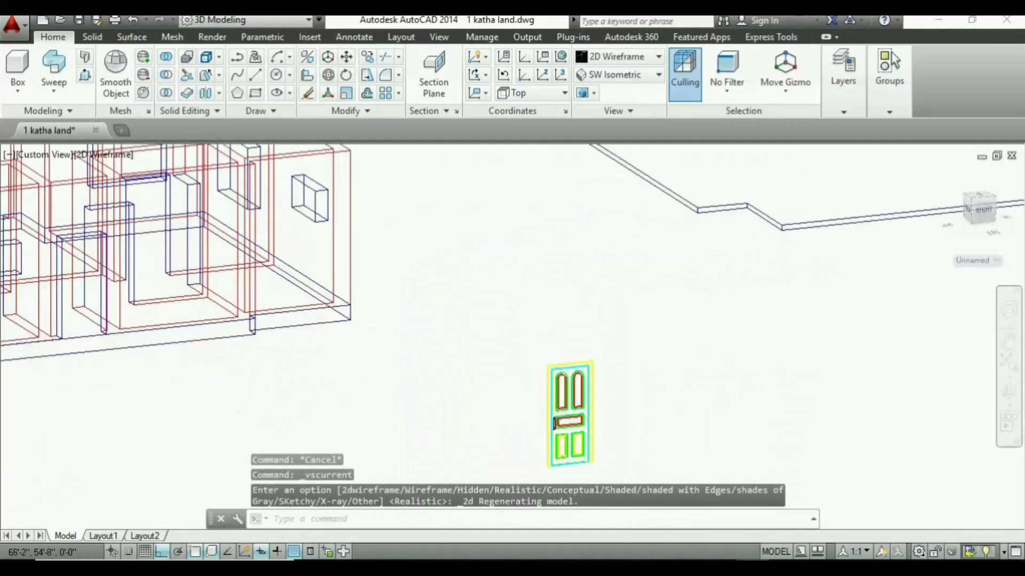
pyautogui.scroll(2, 244, 395)
pyautogui.scroll(2, 374, 400)
pyautogui.scroll(2, 274, 350)
pyautogui.scroll(-1, 278, 352)
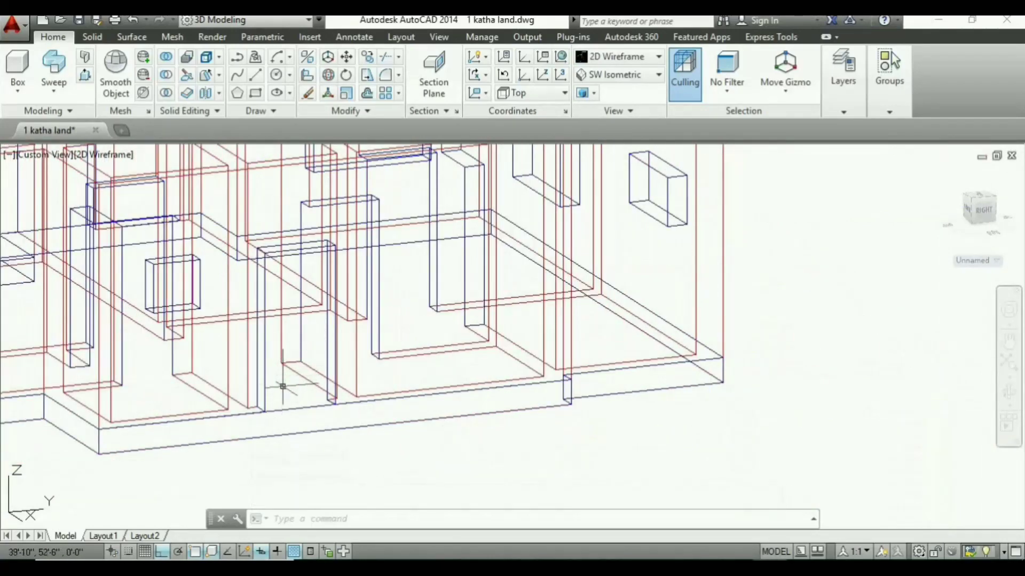
pyautogui.moveTo(283, 385)
pyautogui.keyDown('shift'); pyautogui.mouseDown(button='middle')
pyautogui.moveTo(295, 400)
pyautogui.moveTo(312, 393)
pyautogui.mouseUp(button='middle'); pyautogui.keyUp('shift')
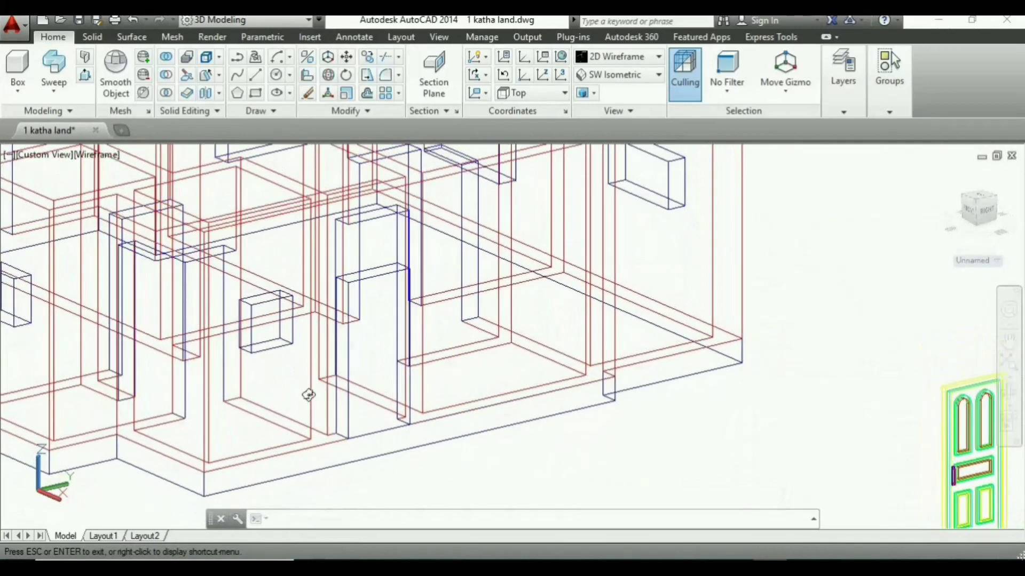
# Step: Apply the 2D visual style with VS and zoom back out around the house front
pyautogui.write('vs')
pyautogui.press('Return')
pyautogui.write('2d')
pyautogui.press('Return')
pyautogui.scroll(-1, 342, 251)
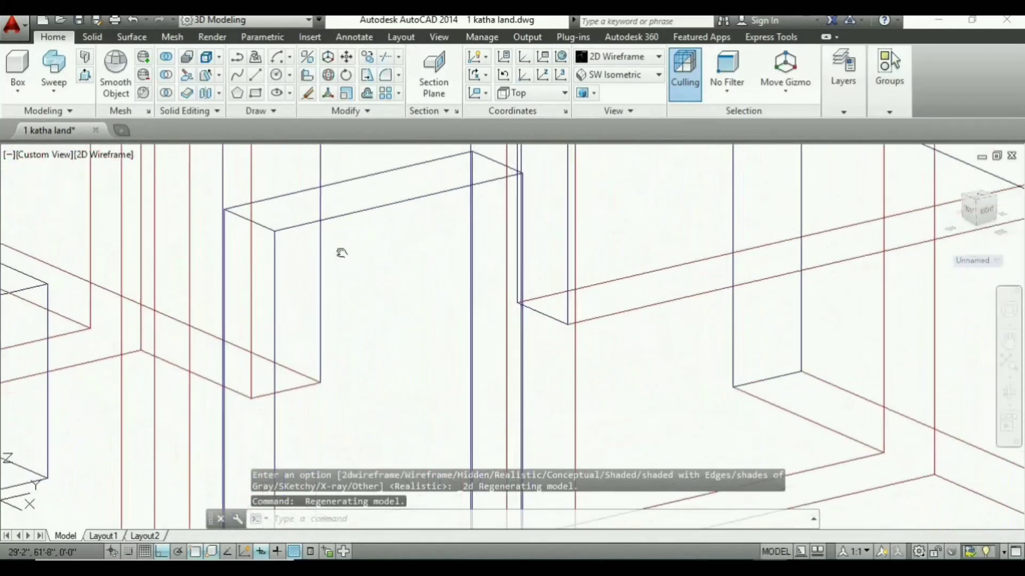
pyautogui.scroll(-1, 341, 251)
pyautogui.scroll(-1, 342, 251)
pyautogui.scroll(-1, 341, 250)
pyautogui.scroll(-2, 341, 250)
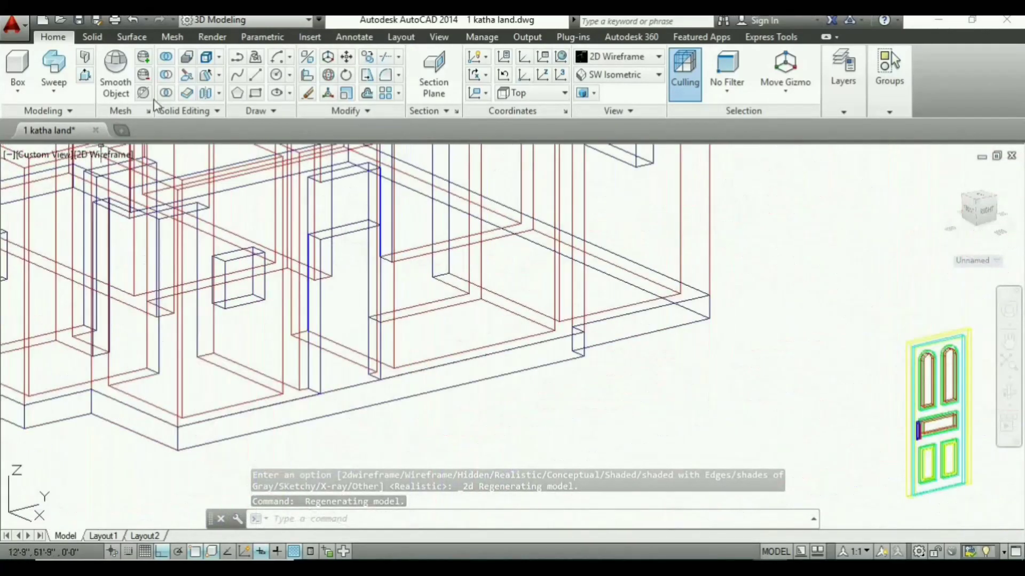
pyautogui.scroll(1, 213, 213)
pyautogui.click(107, 154)
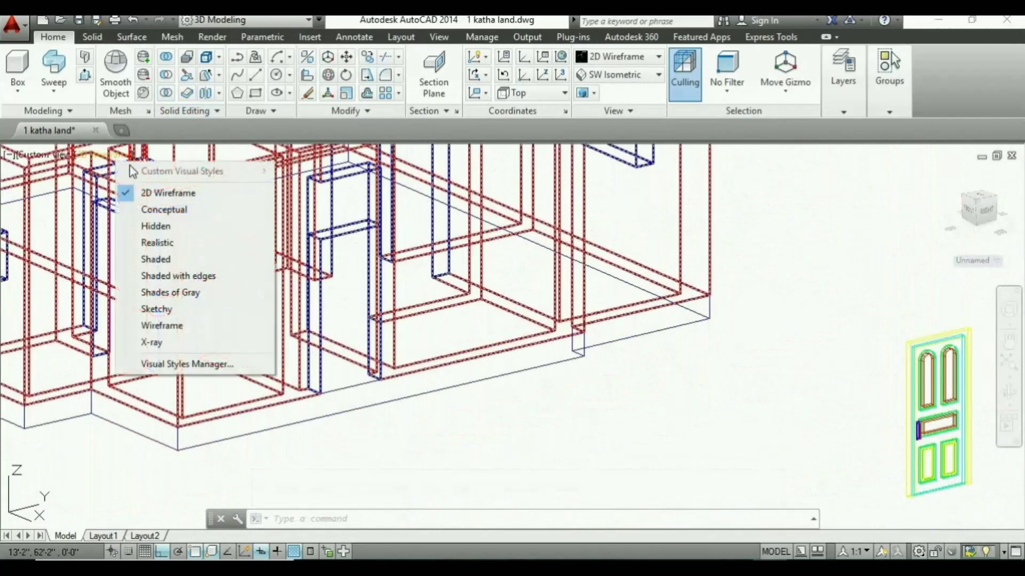
# Step: Shade the model in Conceptual style and start the UCS Move and Align option
pyautogui.click(171, 210)
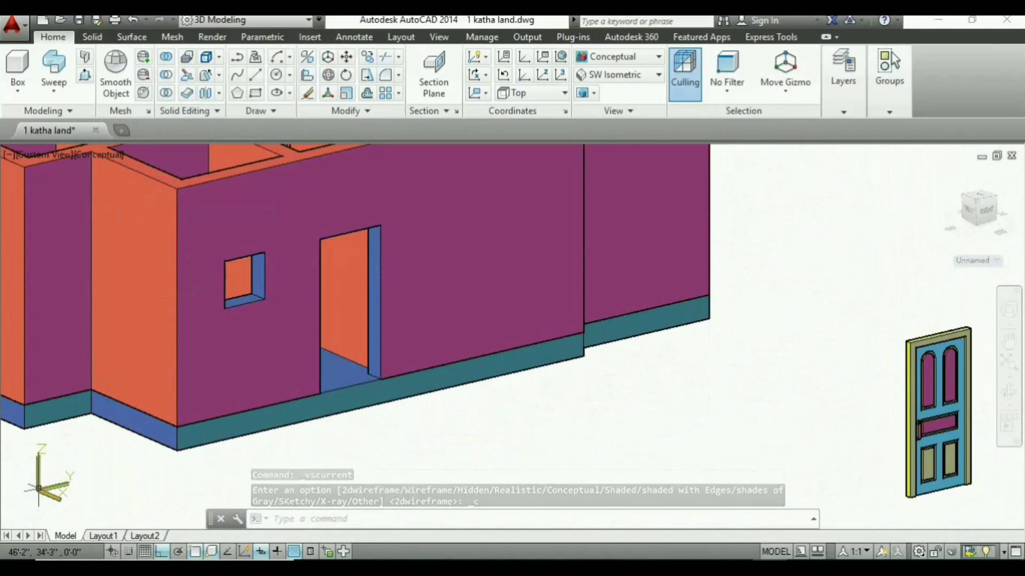
pyautogui.click(656, 76)
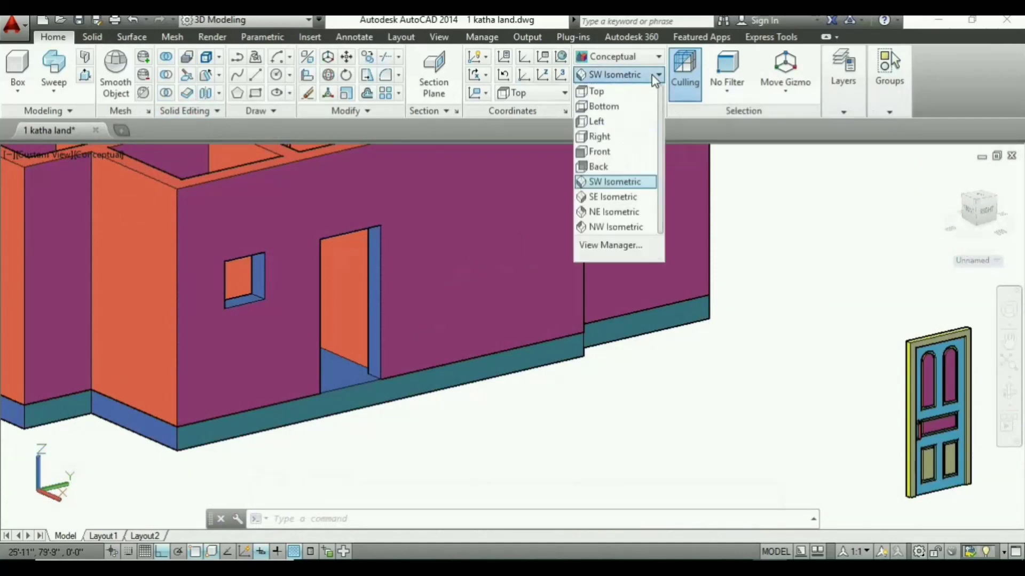
pyautogui.click(656, 77)
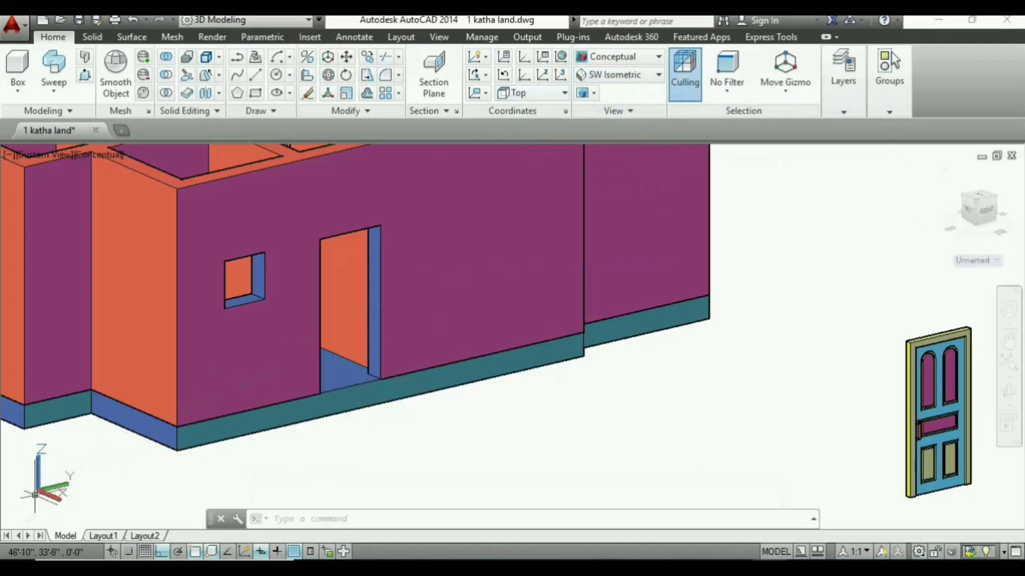
pyautogui.click(39, 498)
pyautogui.click(80, 466)
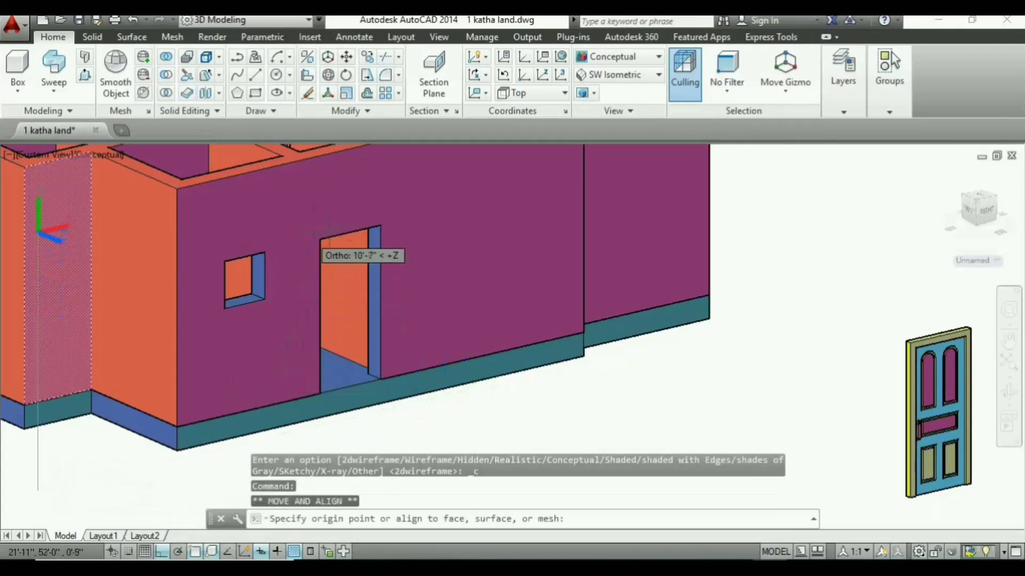
# Step: Place the UCS origin at the door-jamb corner on the wall face, then return to 2D Wireframe
pyautogui.click(415, 243)
pyautogui.click(386, 255)
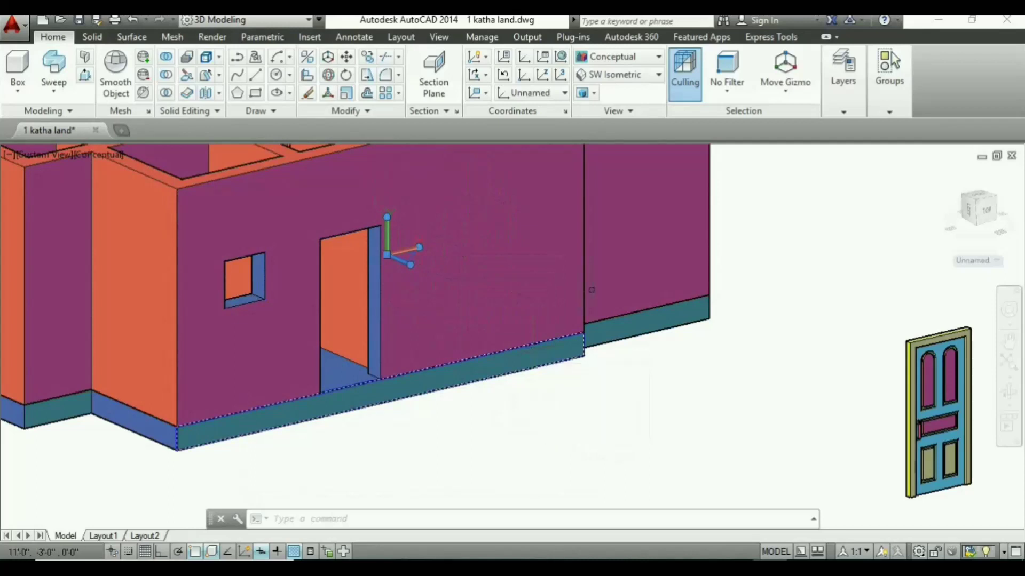
pyautogui.click(563, 92)
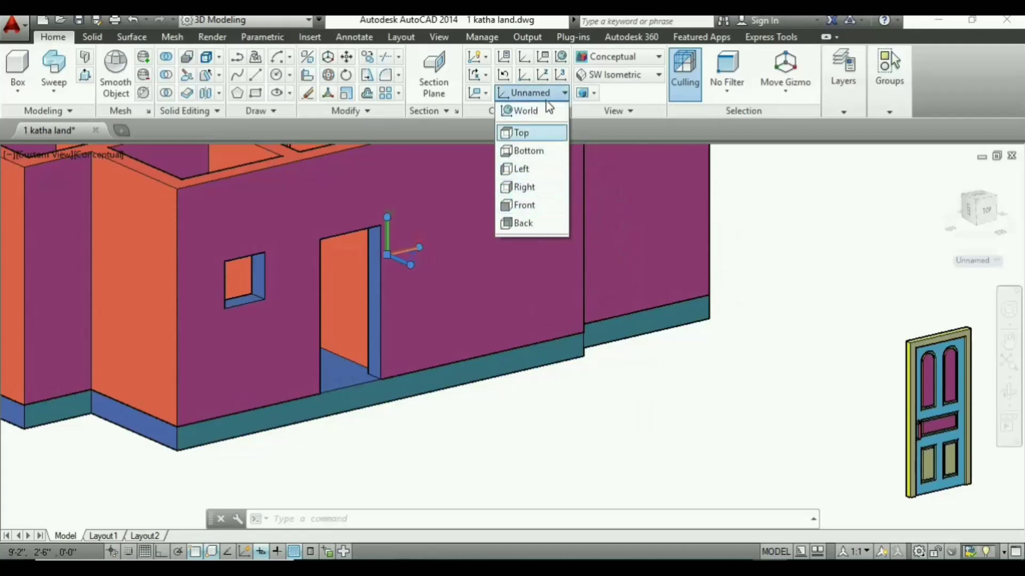
pyautogui.click(563, 93)
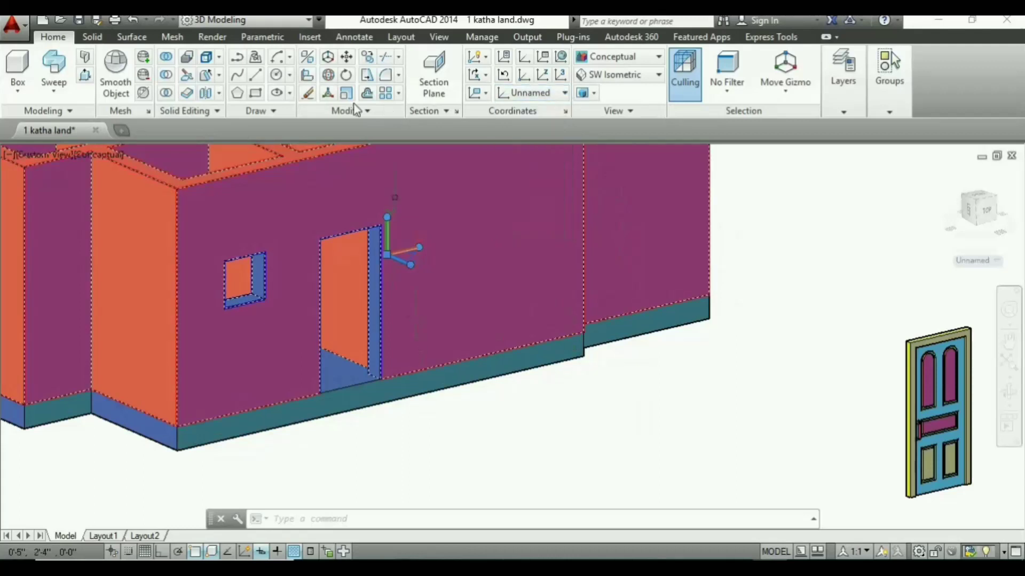
pyautogui.click(98, 154)
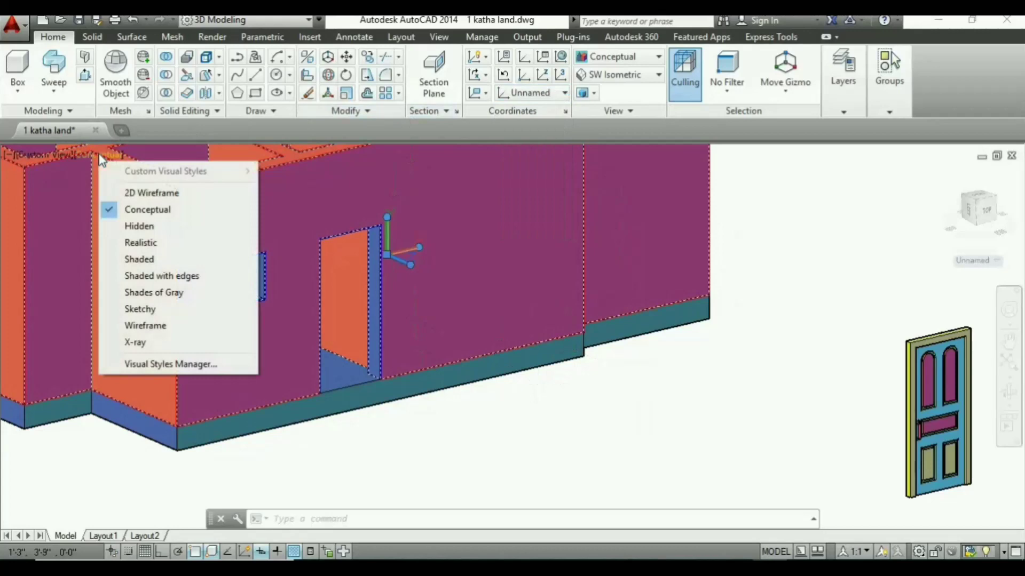
pyautogui.click(155, 193)
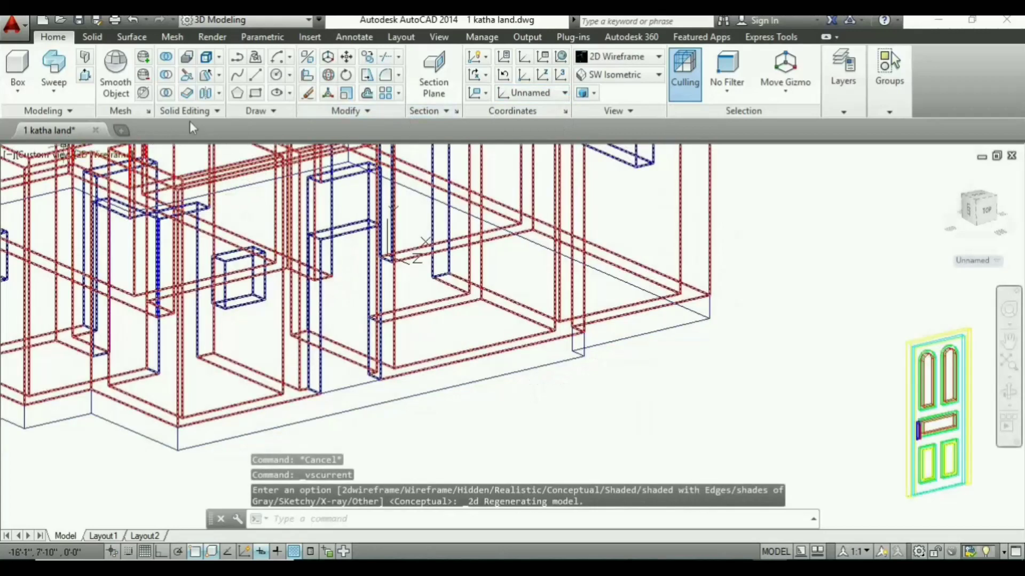
# Step: Draw a rectangle across the doorway opening's opposite corners
pyautogui.click(255, 92)
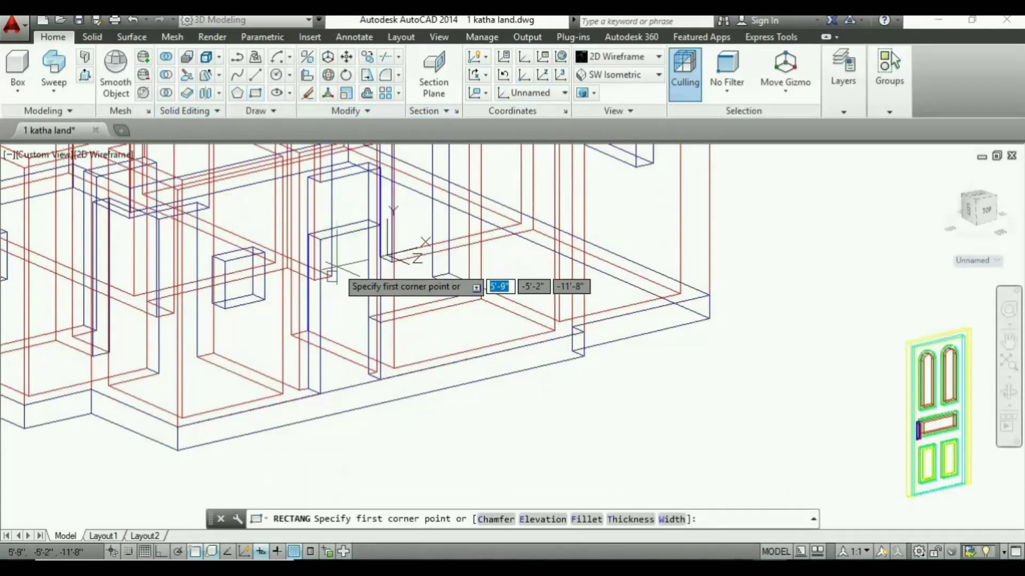
pyautogui.click(320, 240)
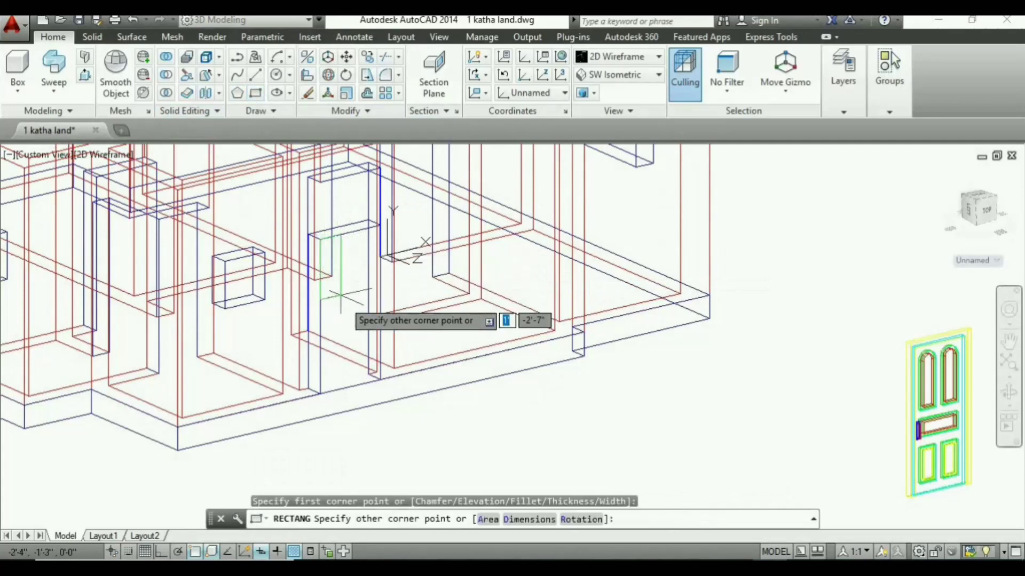
pyautogui.scroll(3, 379, 388)
pyautogui.scroll(-2, 374, 367)
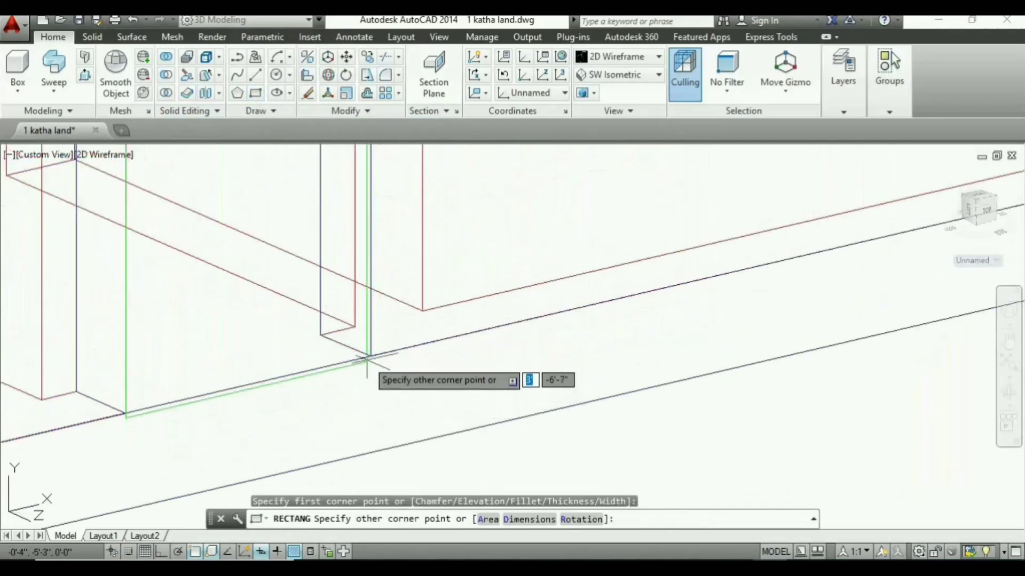
pyautogui.click(366, 355)
pyautogui.scroll(-2, 392, 380)
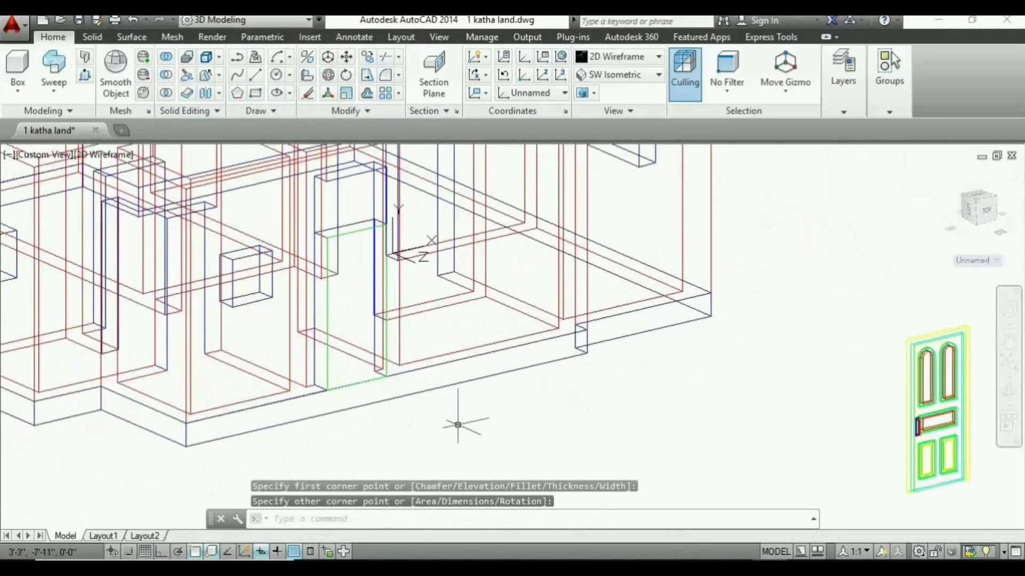
# Step: Select the doorway rectangle and start the MOVE command
pyautogui.click(380, 330)
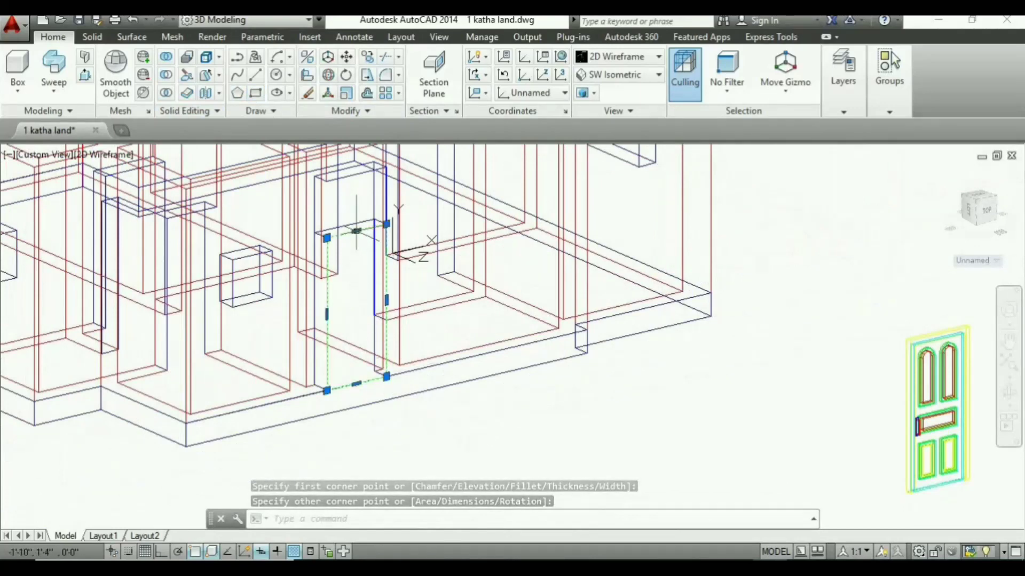
pyautogui.write('m')
pyautogui.press('Return')
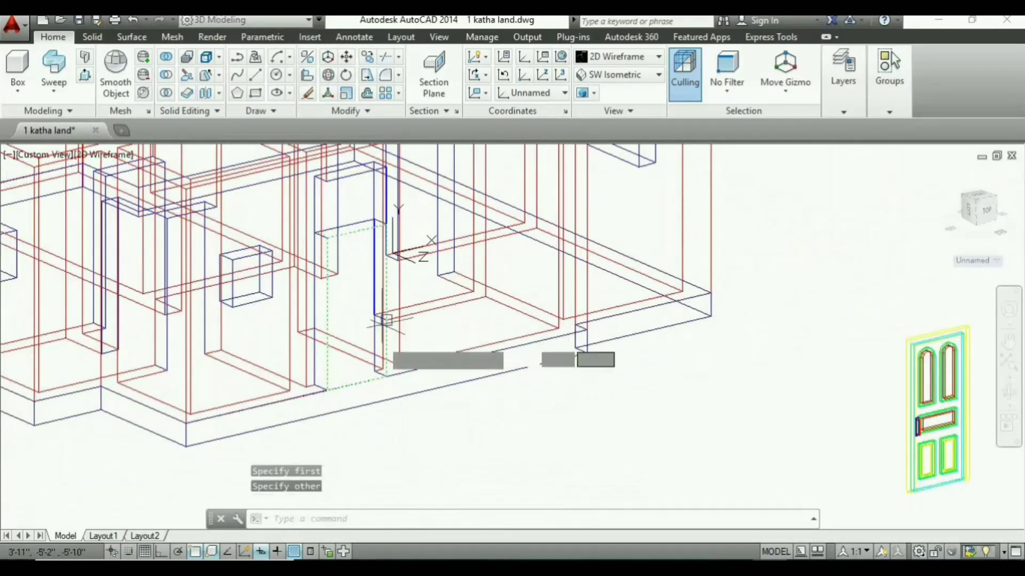
# Step: Move the doorway rectangle into open space near the paneled door, then reselect it
pyautogui.click(429, 425)
pyautogui.scroll(-3, 571, 477)
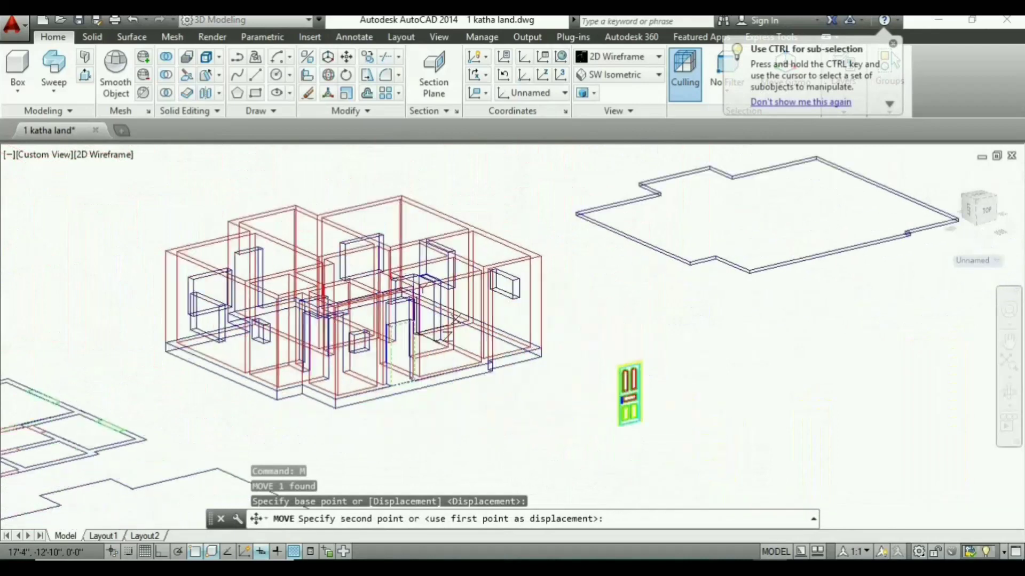
pyautogui.scroll(-1, 533, 464)
pyautogui.click(486, 464)
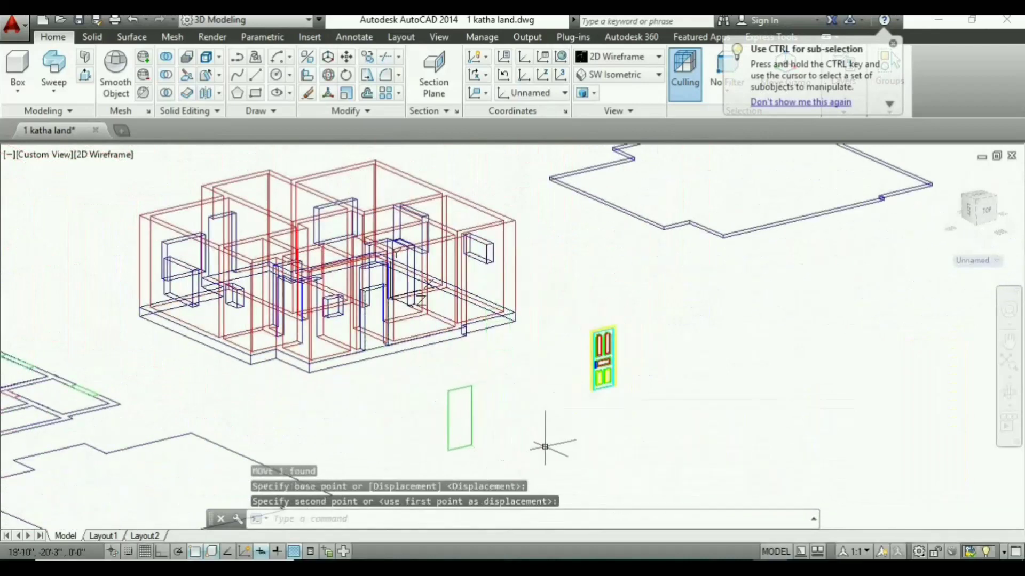
pyautogui.scroll(3, 470, 416)
pyautogui.scroll(2, 480, 417)
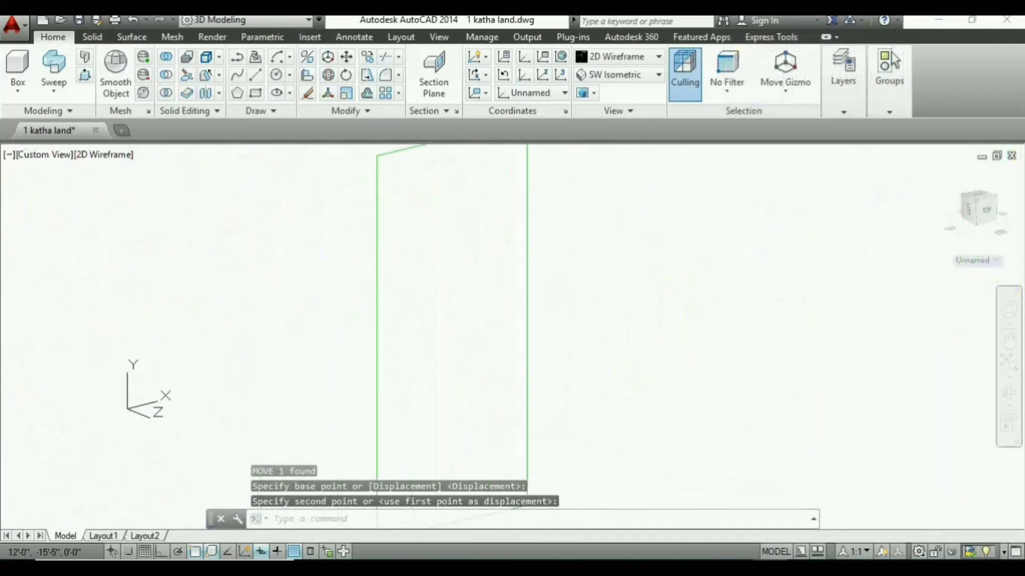
pyautogui.scroll(-2, 608, 321)
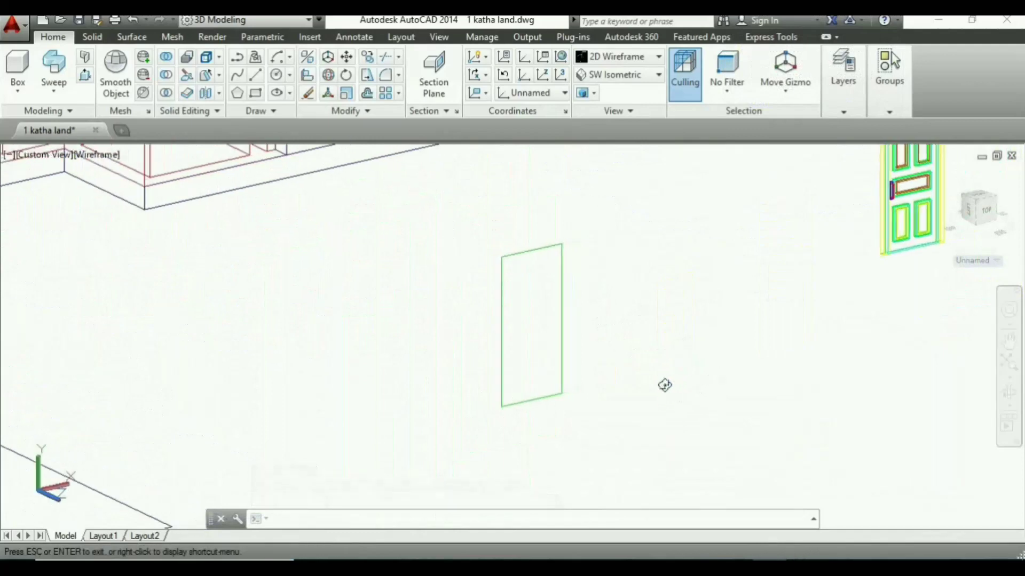
pyautogui.moveTo(663, 385)
pyautogui.mouseDown(button='middle')
pyautogui.moveTo(602, 374)
pyautogui.moveTo(681, 413)
pyautogui.mouseUp(button='middle')
pyautogui.scroll(2, 533, 339)
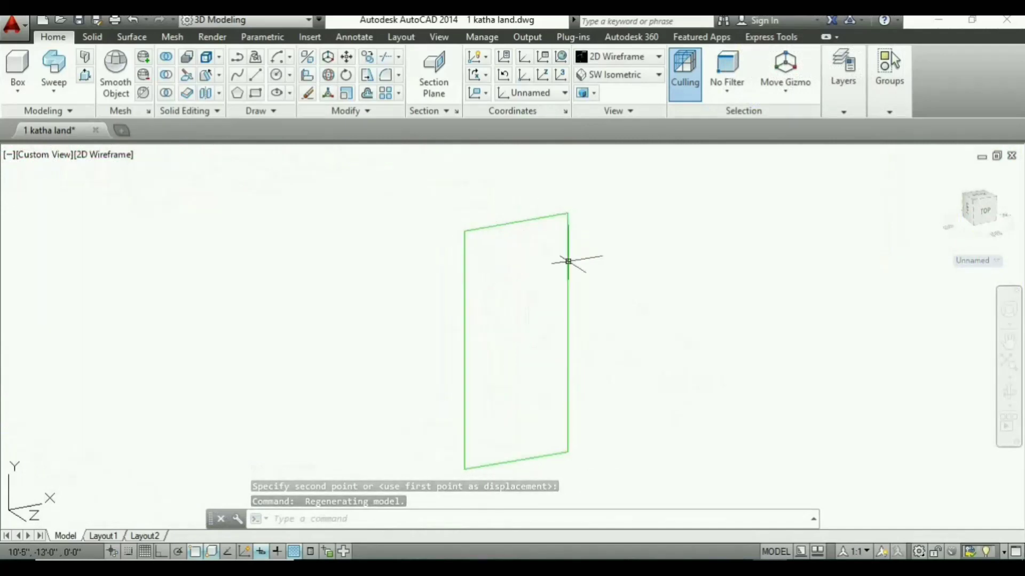
pyautogui.click(567, 265)
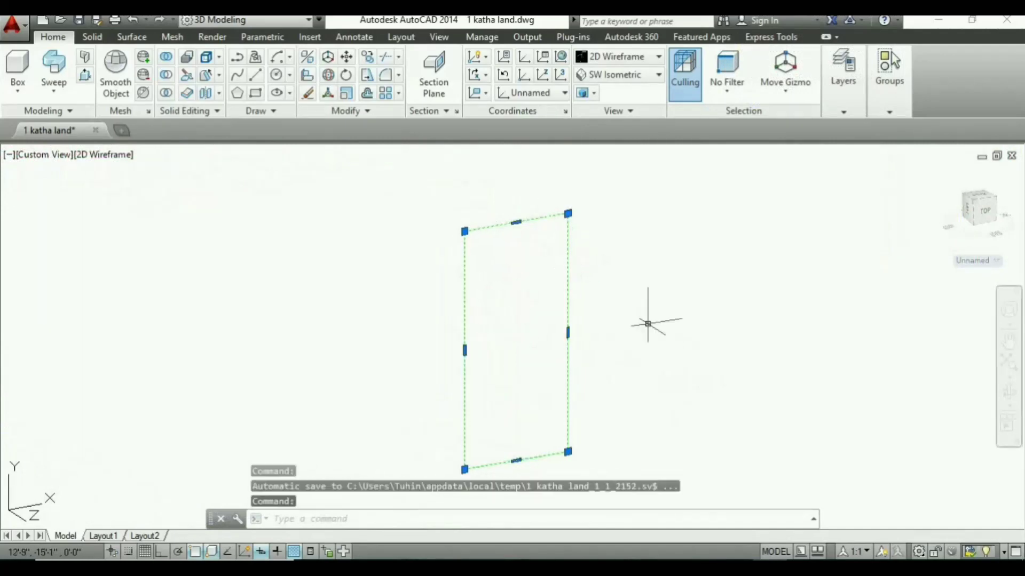
# Step: Explode the doorway rectangle and join its lines back into one polyline
pyautogui.write('E')
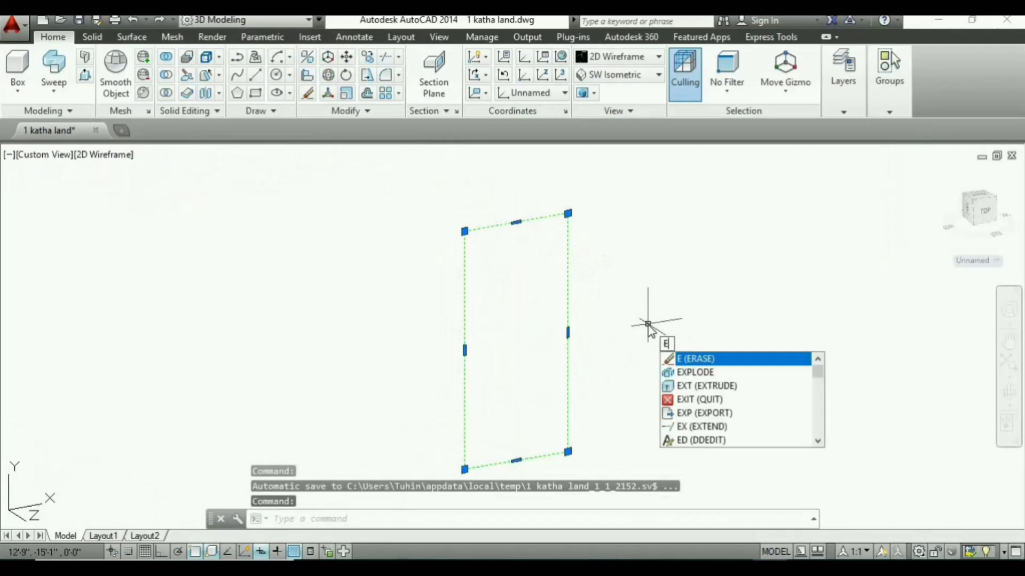
pyautogui.write('XPLODE')
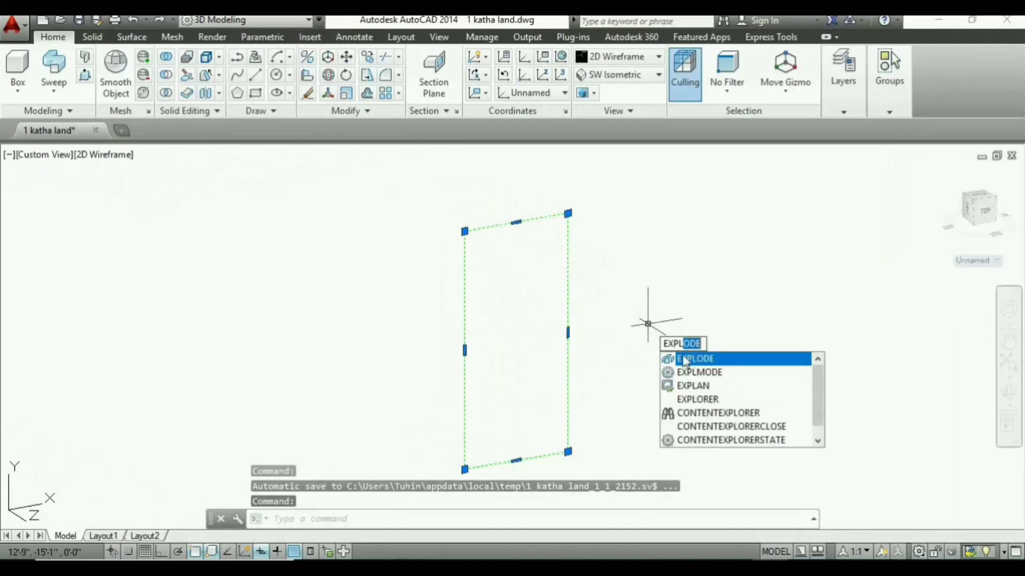
pyautogui.click(687, 360)
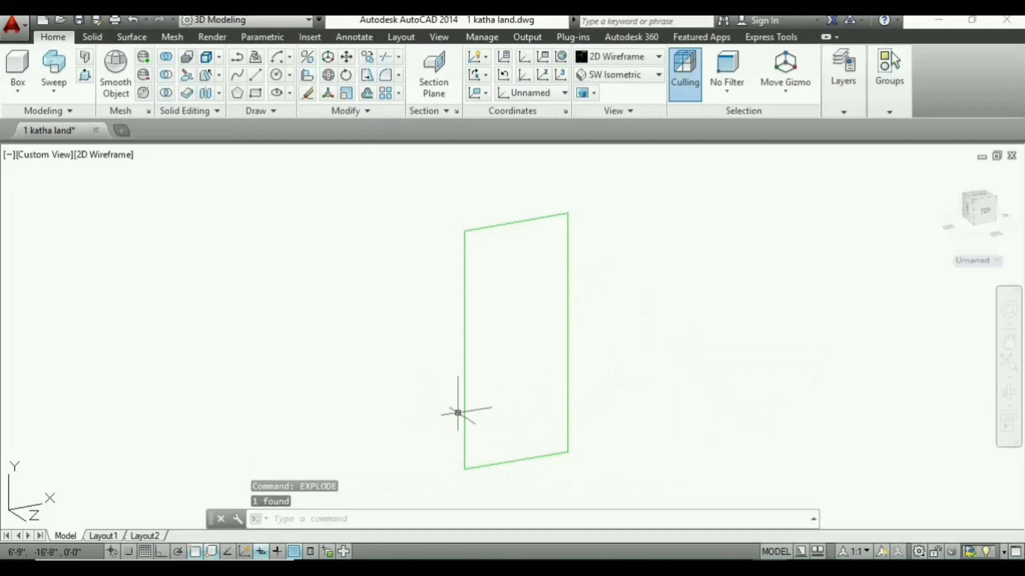
pyautogui.click(590, 188)
pyautogui.click(430, 332)
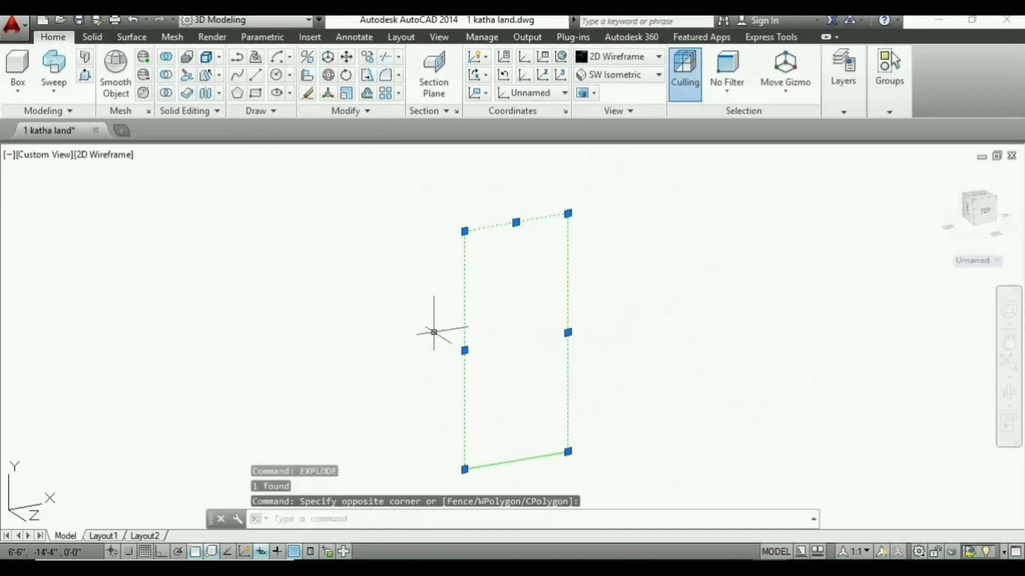
pyautogui.write('J')
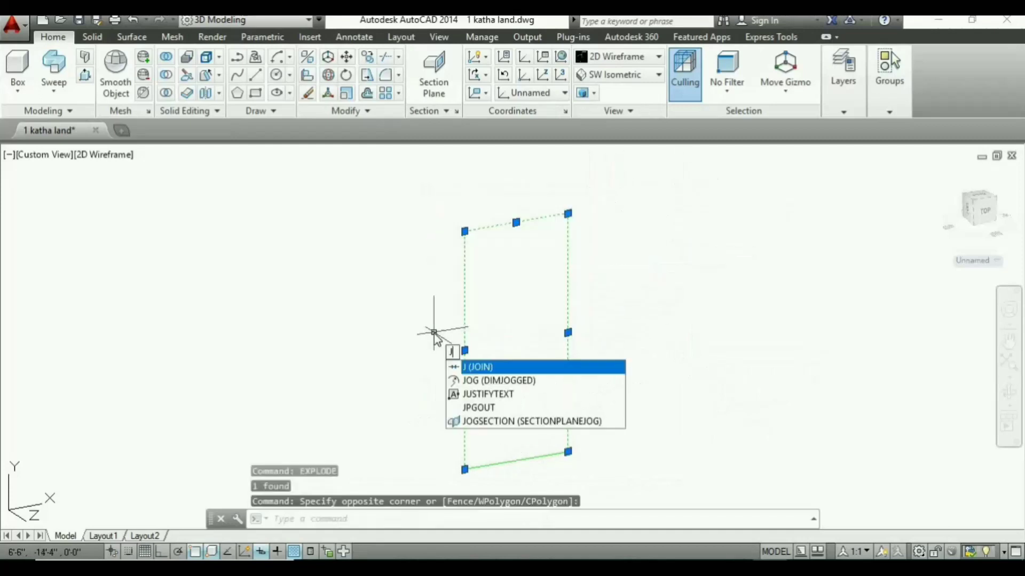
pyautogui.press('Return')
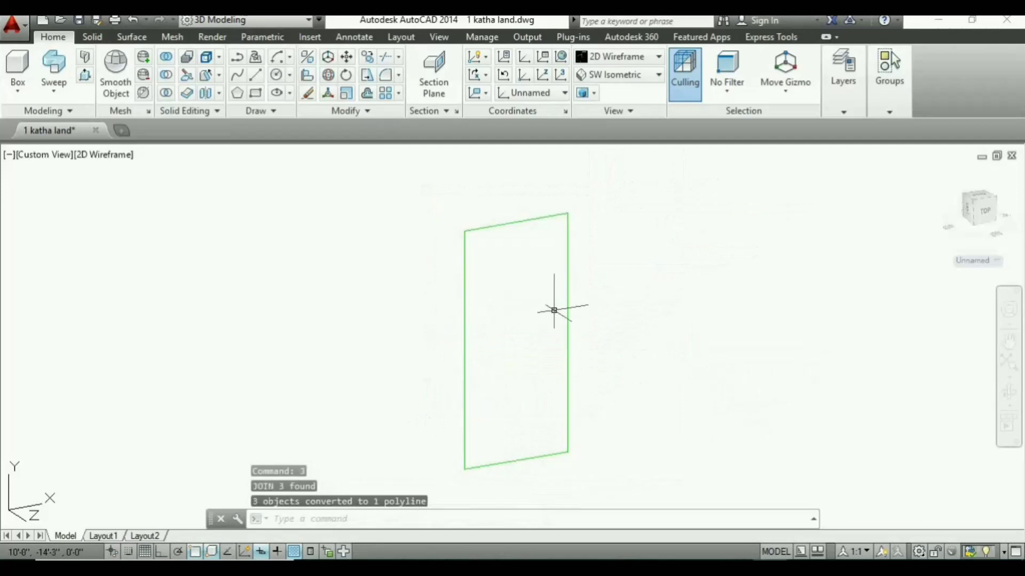
pyautogui.click(367, 93)
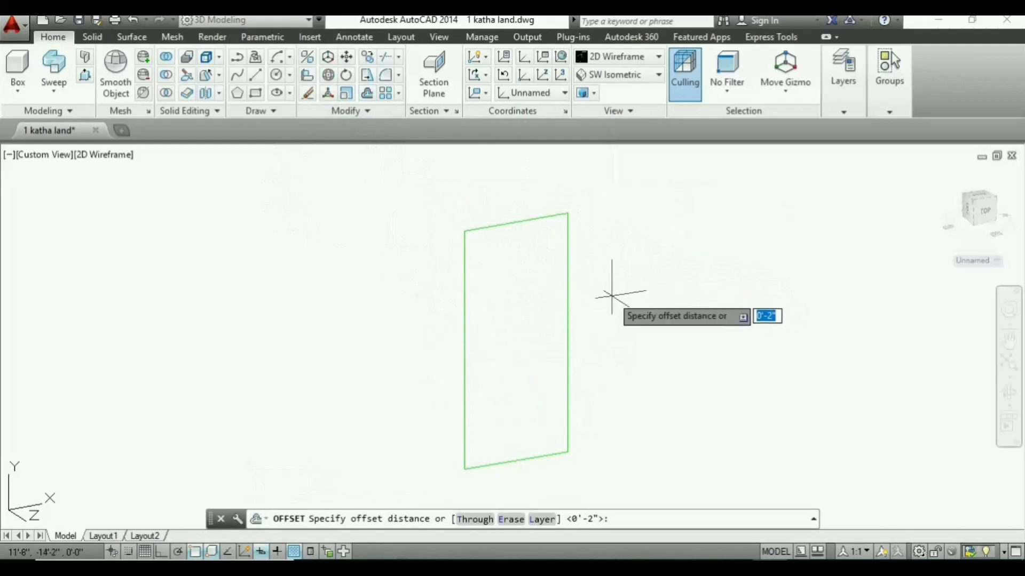
# Step: Offset the doorway outline 3 inches inward to form the door frame, then pan to the house
pyautogui.press('Return')
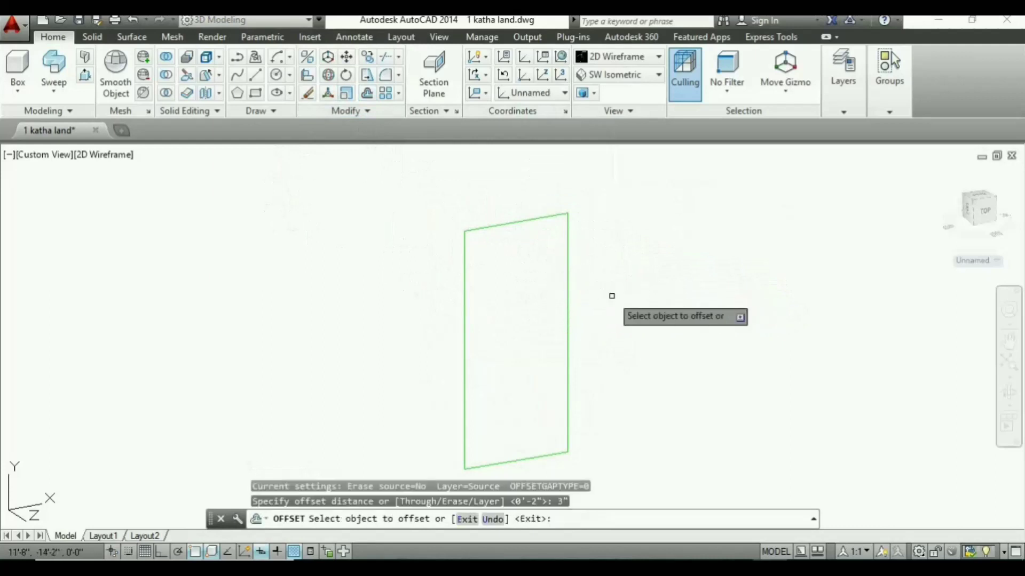
pyautogui.click(567, 323)
pyautogui.click(550, 338)
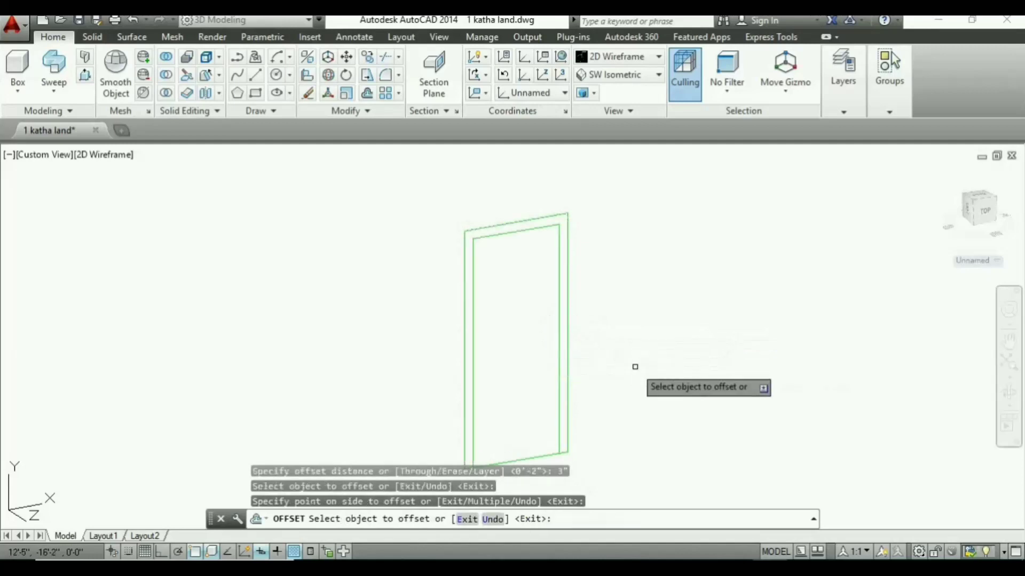
pyautogui.press('Return')
pyautogui.moveTo(521, 307); pyautogui.dragTo(536, 261, button='middle')
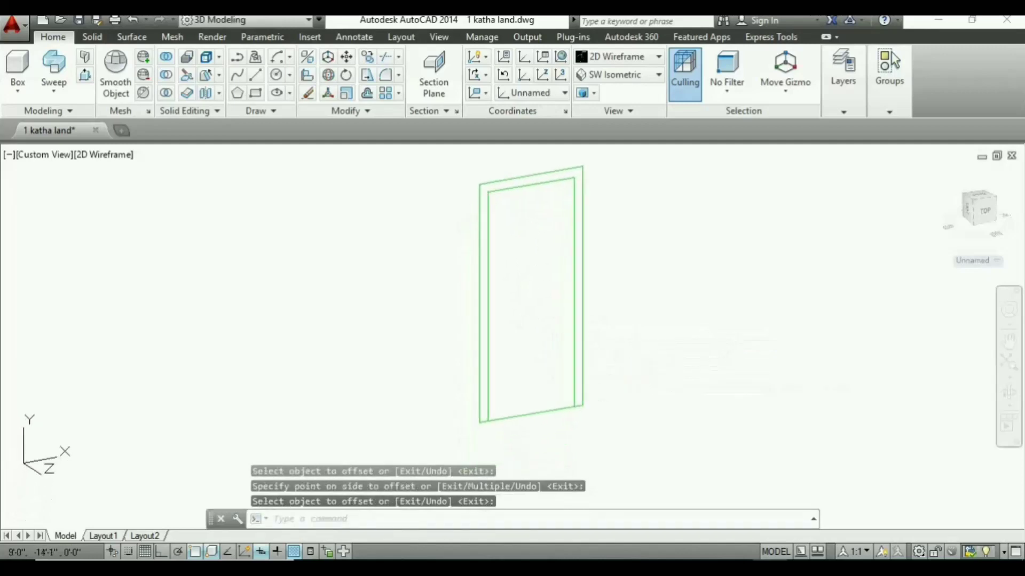
pyautogui.scroll(-3, 737, 292)
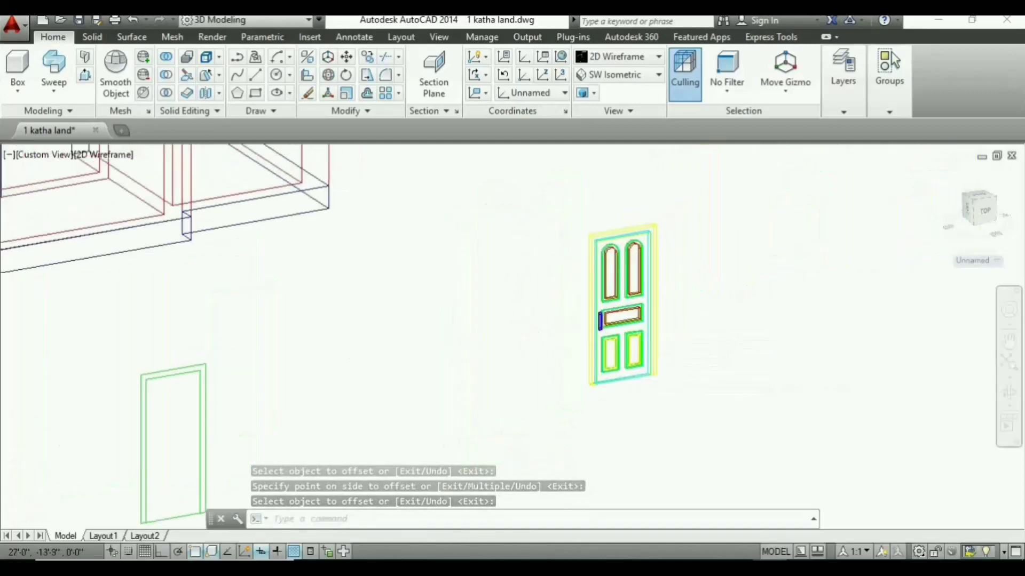
pyautogui.moveTo(540, 327); pyautogui.dragTo(127, 167, button='middle')
pyautogui.click(107, 155)
# Step: Shade the model in Conceptual style and zoom in
pyautogui.click(165, 208)
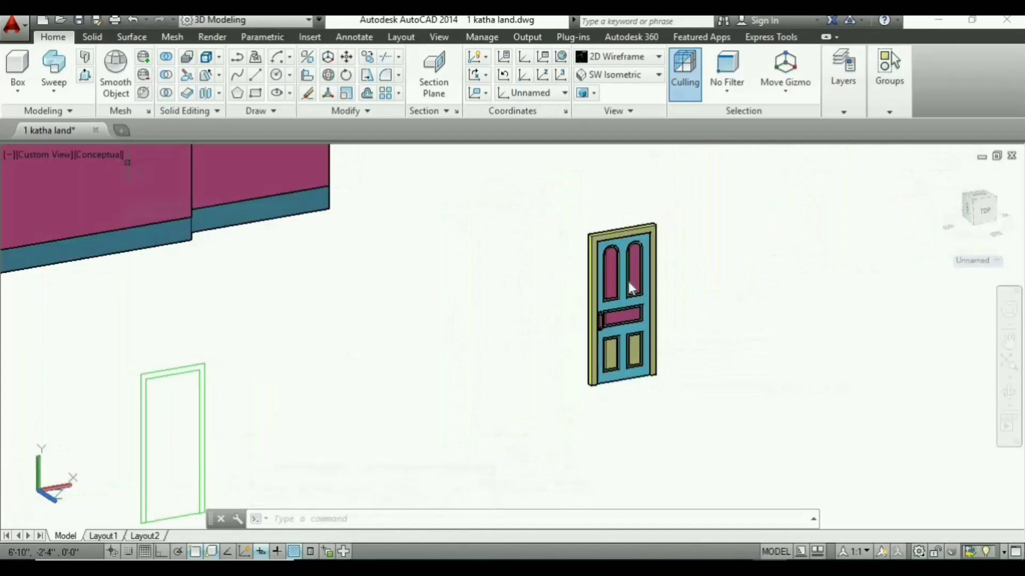
pyautogui.scroll(3, 639, 276)
pyautogui.scroll(2, 639, 276)
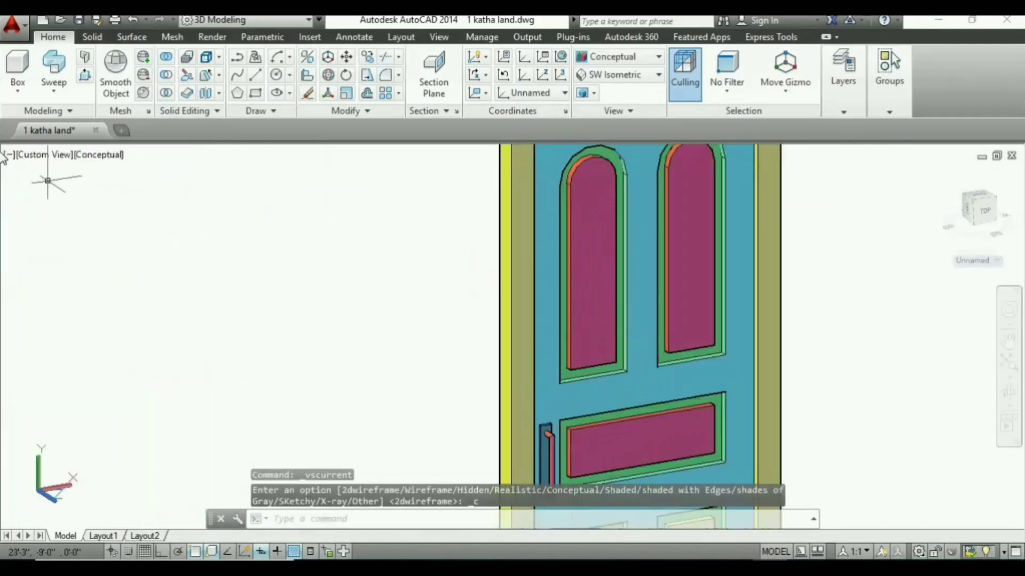
# Step: Switch to Realistic style and pan across the door's wood-textured panels
pyautogui.click(94, 156)
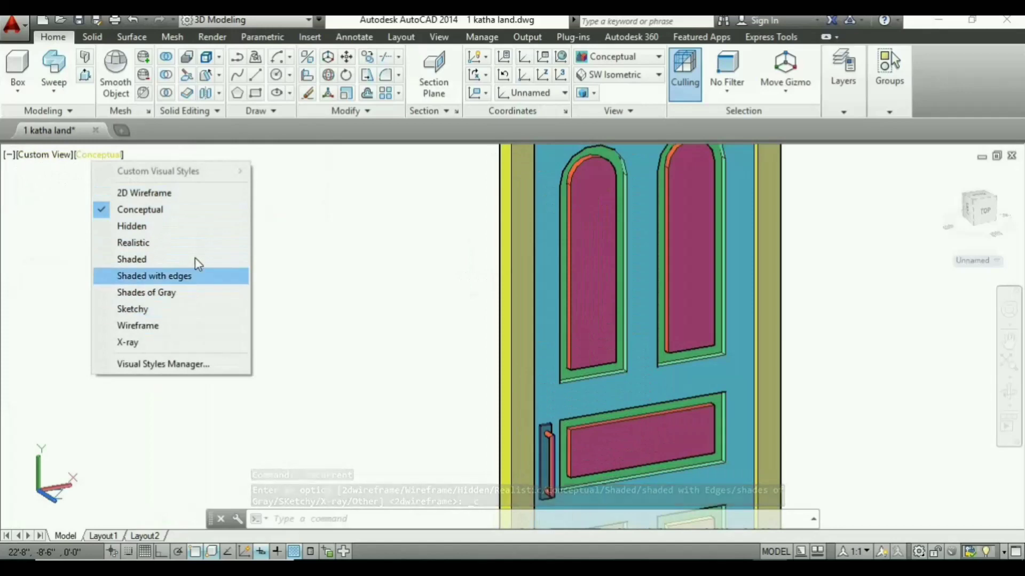
pyautogui.click(206, 244)
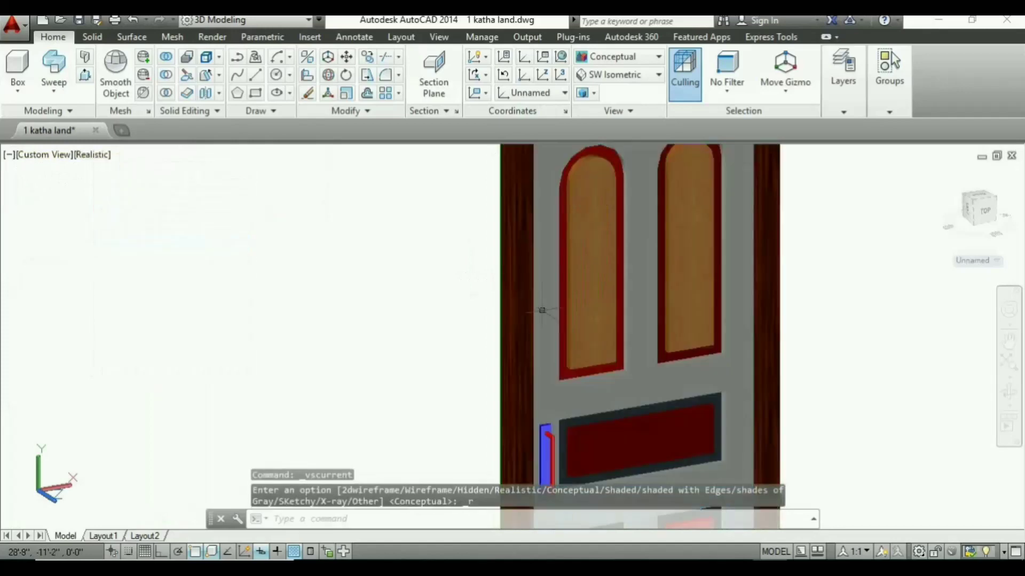
pyautogui.scroll(3, 789, 311)
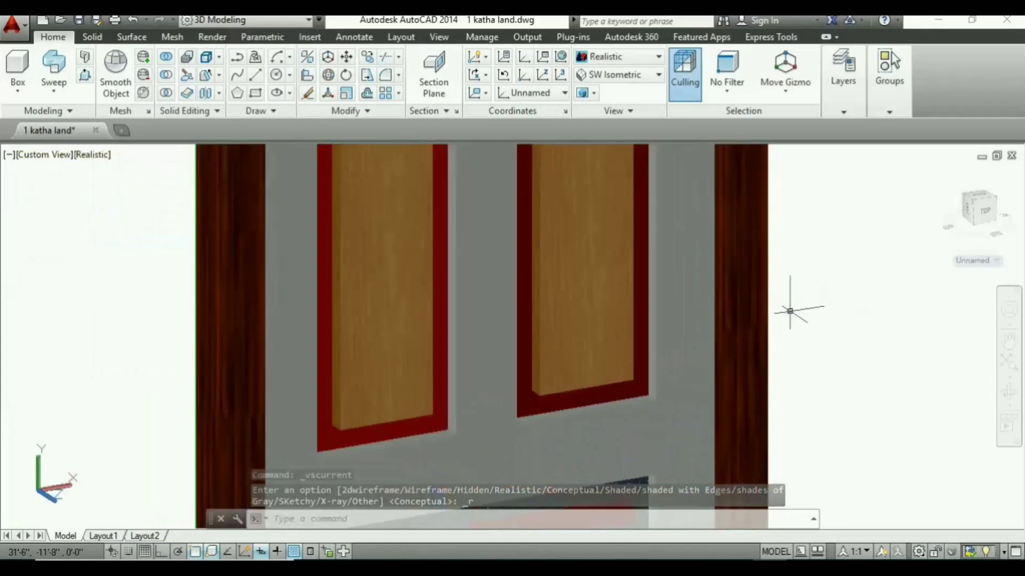
pyautogui.moveTo(877, 321); pyautogui.dragTo(993, 320, button='middle')
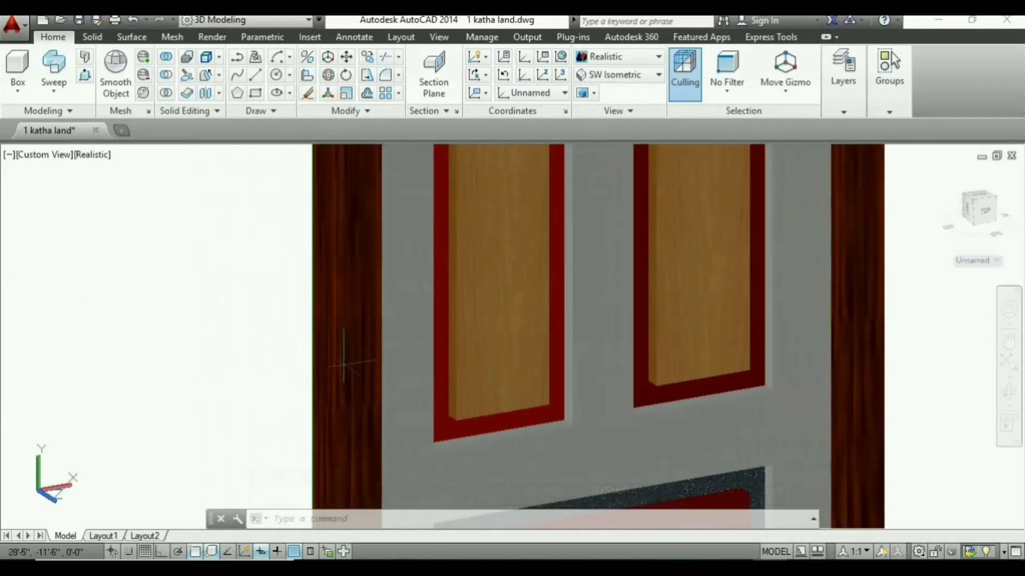
pyautogui.scroll(-4, 344, 364)
pyautogui.moveTo(240, 389); pyautogui.dragTo(523, 379, button='middle')
pyautogui.scroll(-2, 523, 379)
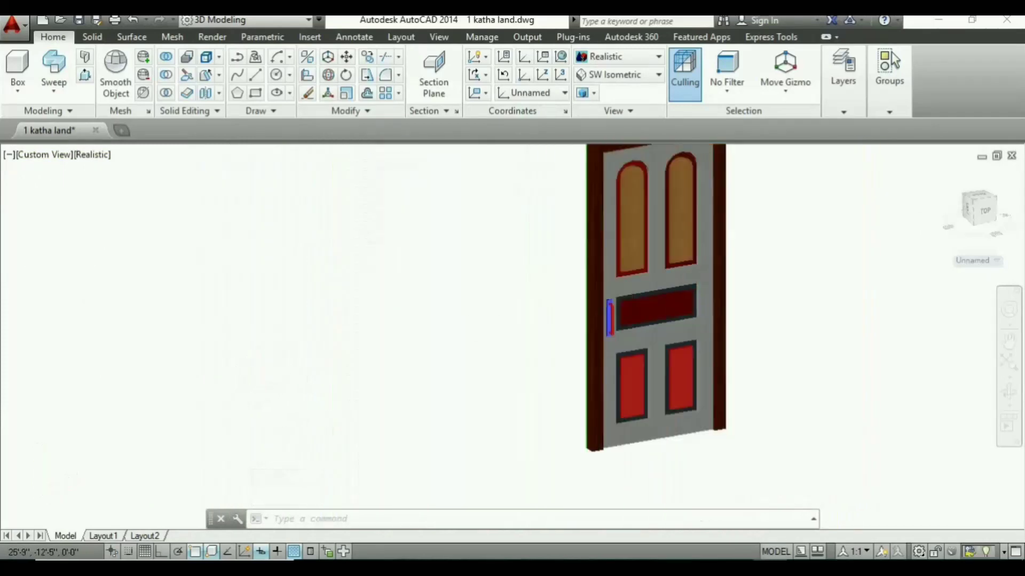
pyautogui.scroll(-5, 473, 318)
pyautogui.scroll(5, 284, 377)
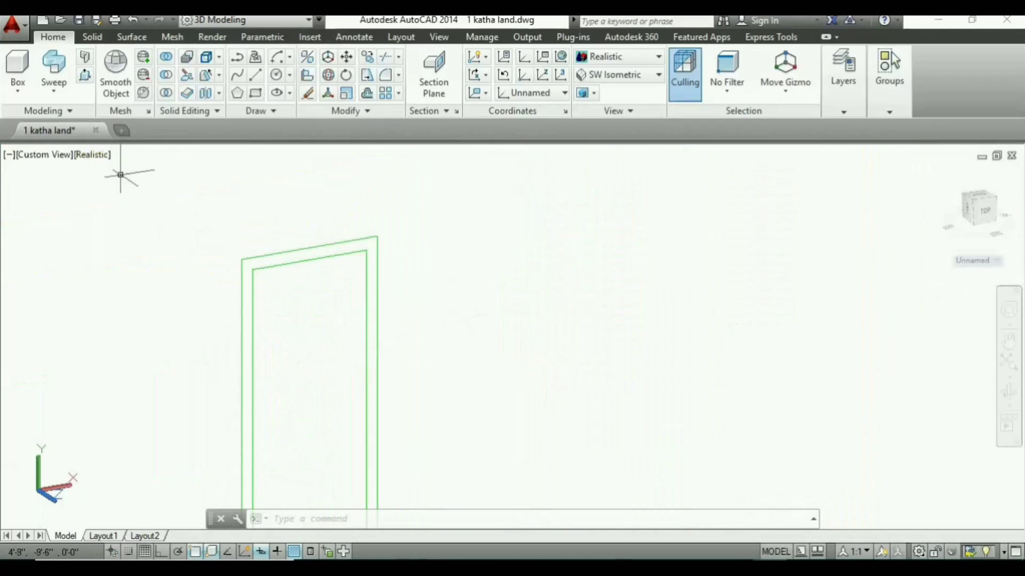
pyautogui.click(99, 160)
# Step: Return the display to 2D Wireframe and adjust the zoom
pyautogui.click(160, 192)
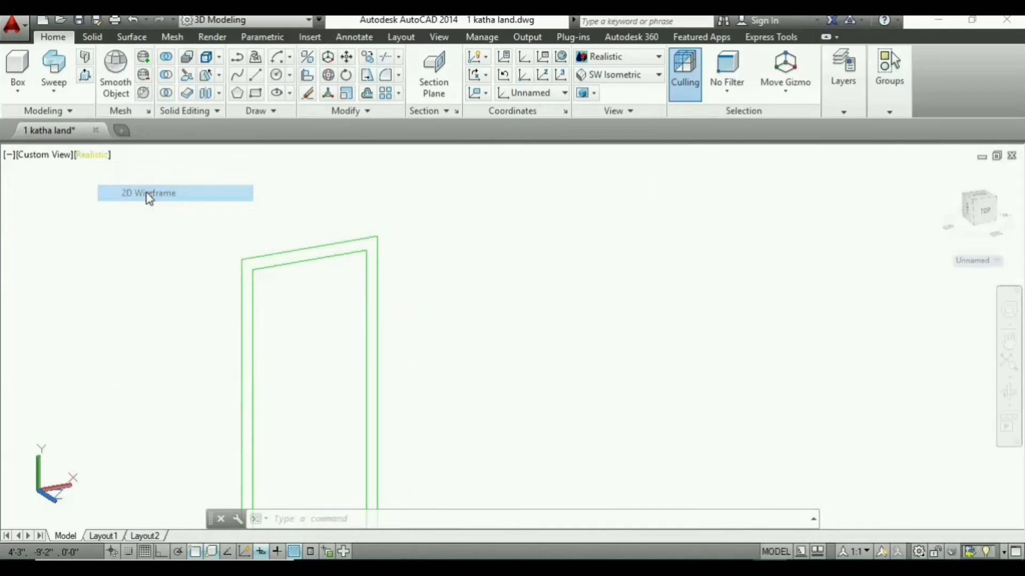
pyautogui.scroll(-3, 356, 295)
pyautogui.scroll(2, 419, 304)
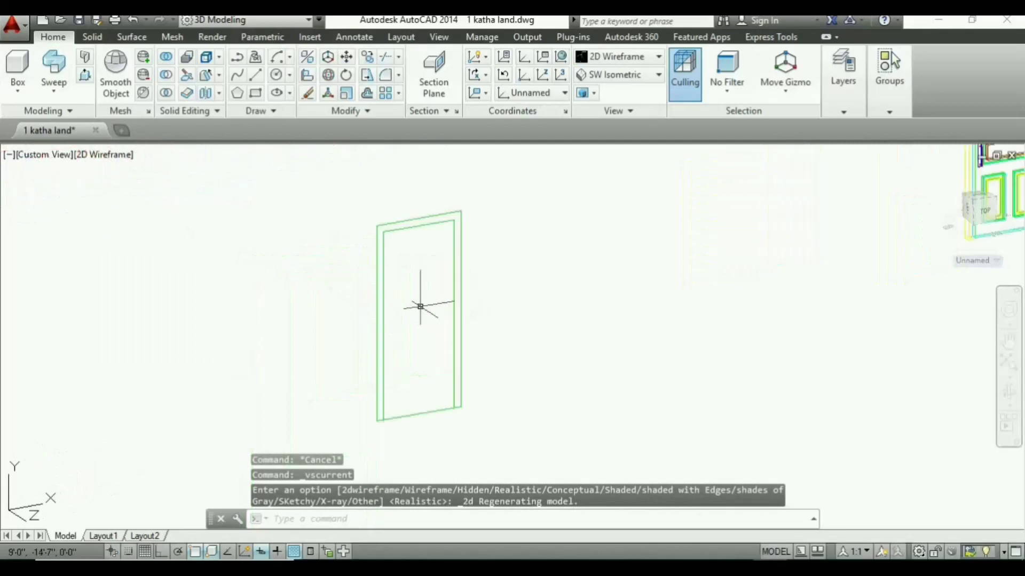
pyautogui.scroll(1, 411, 297)
pyautogui.scroll(2, 300, 349)
pyautogui.scroll(-3, 383, 381)
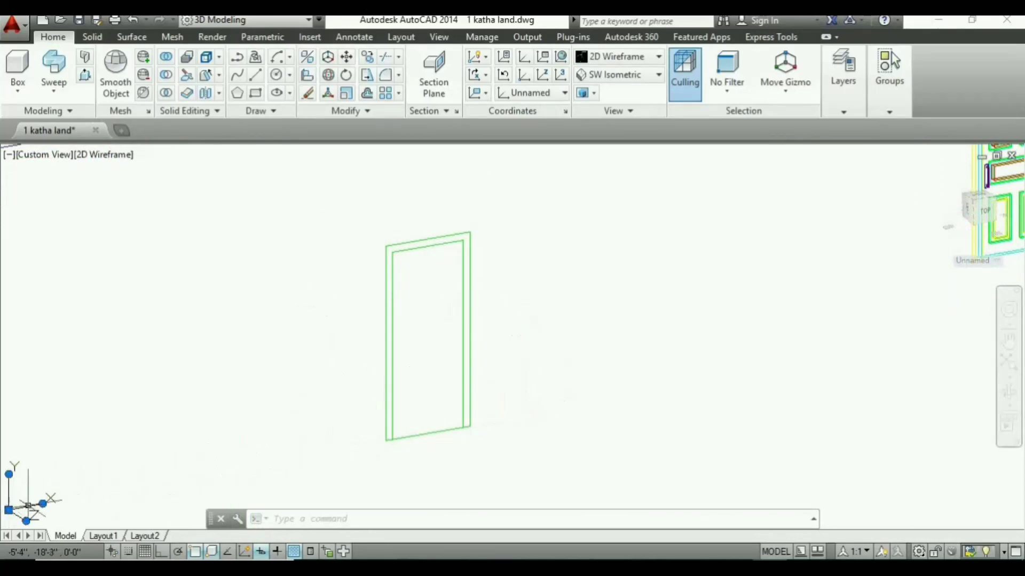
# Step: Move the UCS origin to the frame's lower corner and centre the door outline in view
pyautogui.click(8, 511)
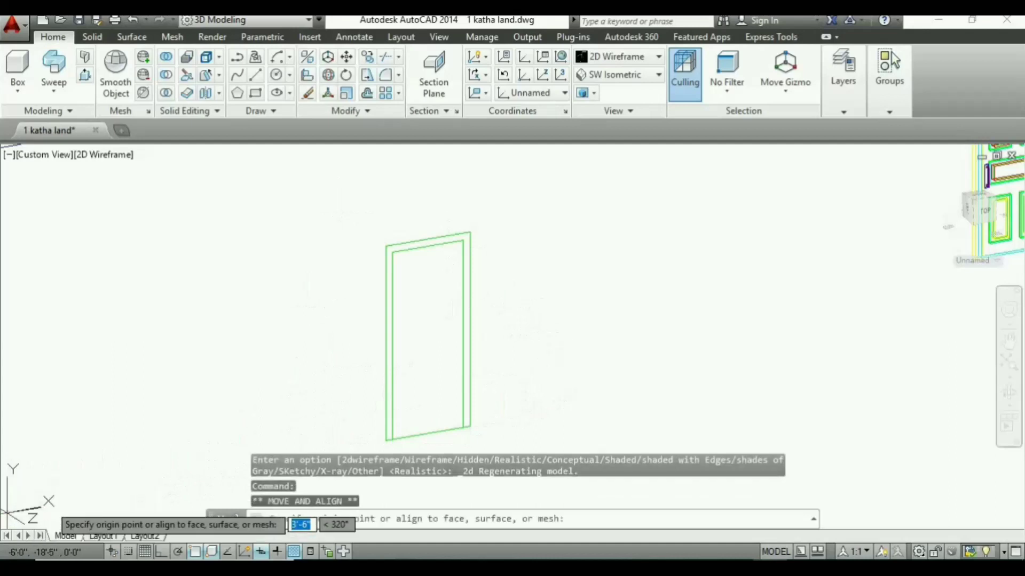
pyautogui.click(386, 442)
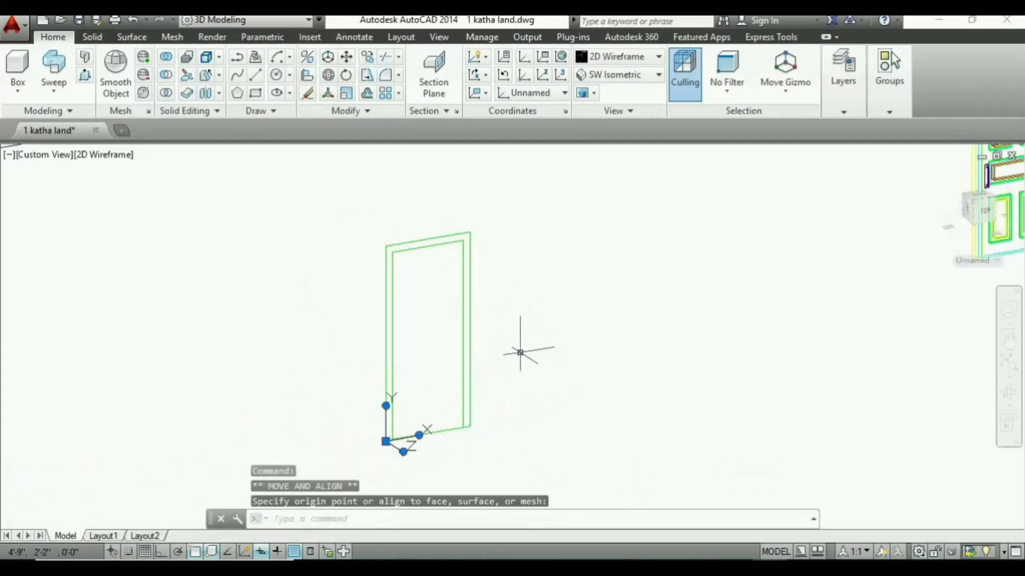
pyautogui.scroll(2, 521, 352)
pyautogui.scroll(-2, 477, 321)
pyautogui.moveTo(476, 320); pyautogui.dragTo(448, 370, button='middle')
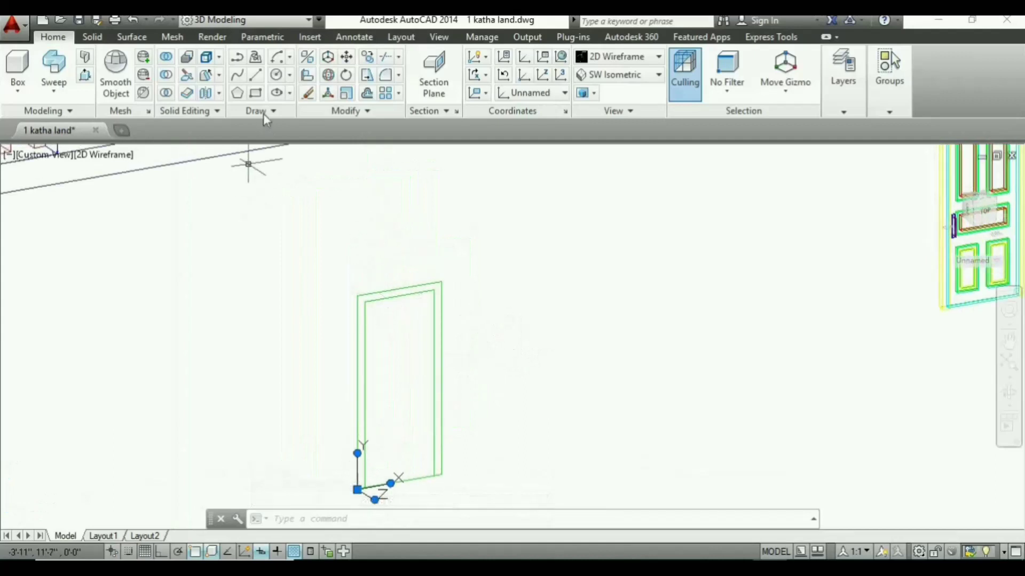
pyautogui.moveTo(1014, 197); pyautogui.dragTo(689, 218, button='middle')
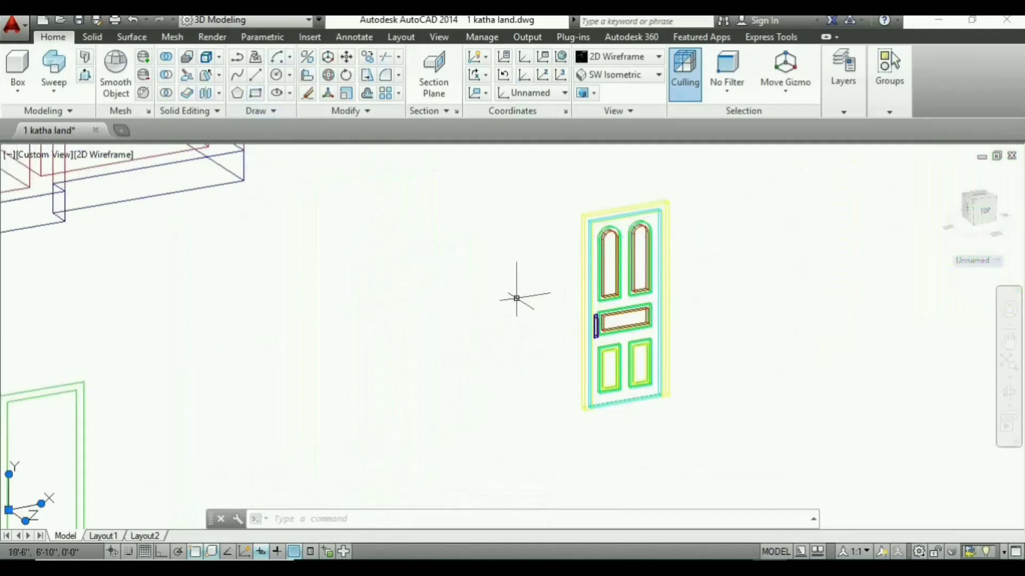
pyautogui.scroll(8, 633, 339)
pyautogui.scroll(-8, 534, 308)
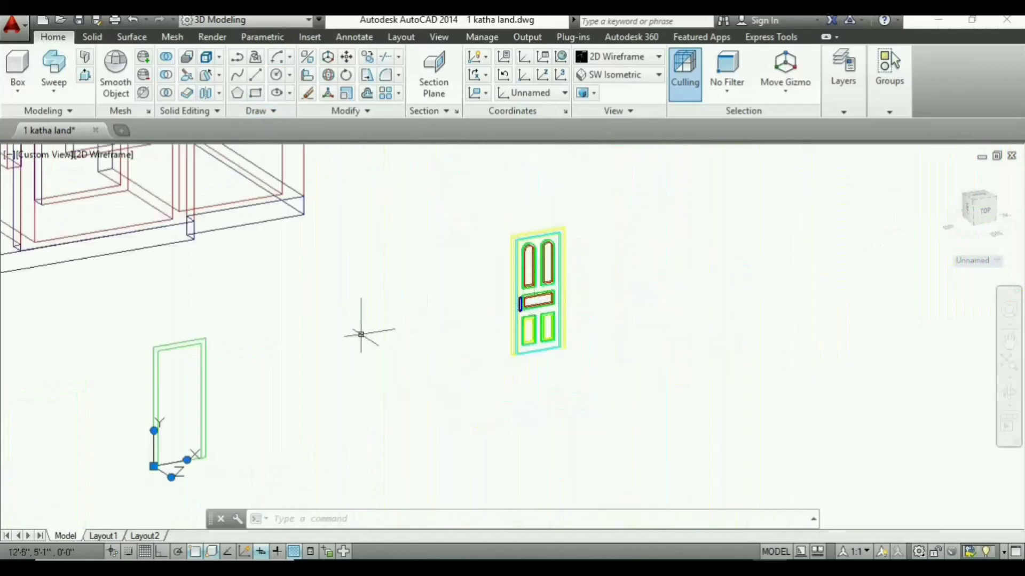
pyautogui.moveTo(160, 373); pyautogui.dragTo(422, 321, button='middle')
pyautogui.moveTo(468, 263); pyautogui.dragTo(468, 262, button='middle')
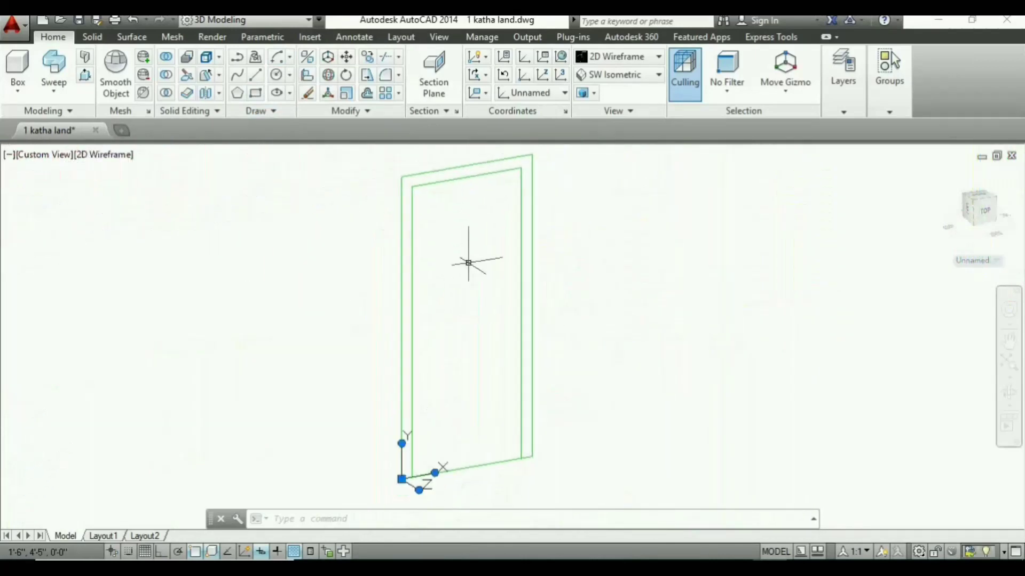
# Step: Draw the left rectangular panel in the upper half of the door
pyautogui.click(256, 95)
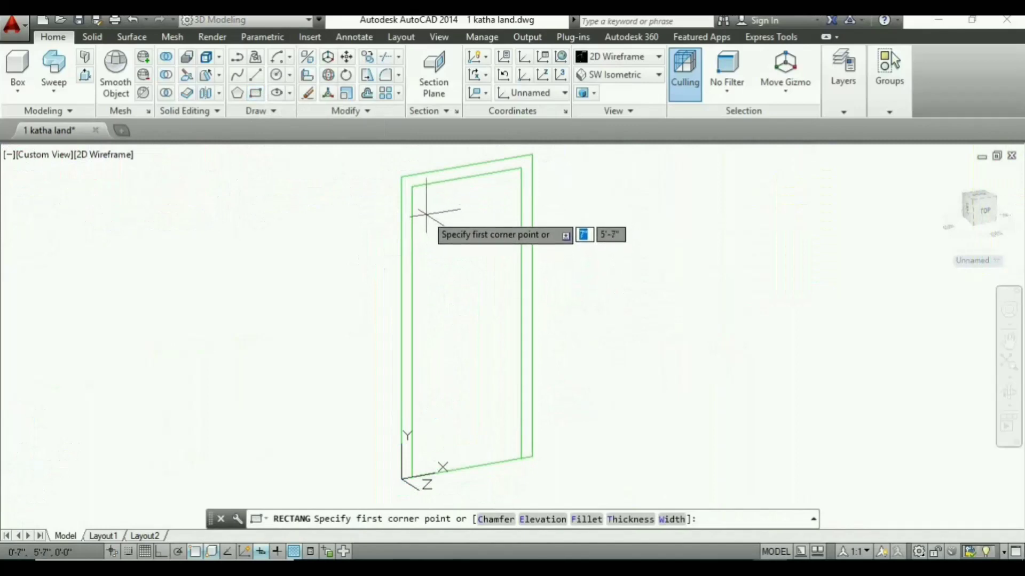
pyautogui.click(426, 215)
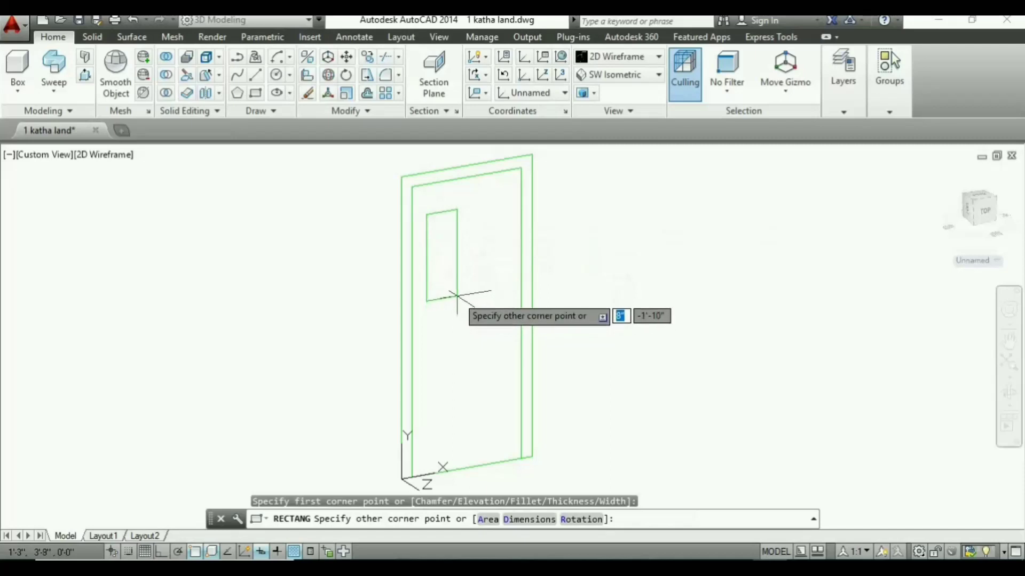
pyautogui.click(457, 298)
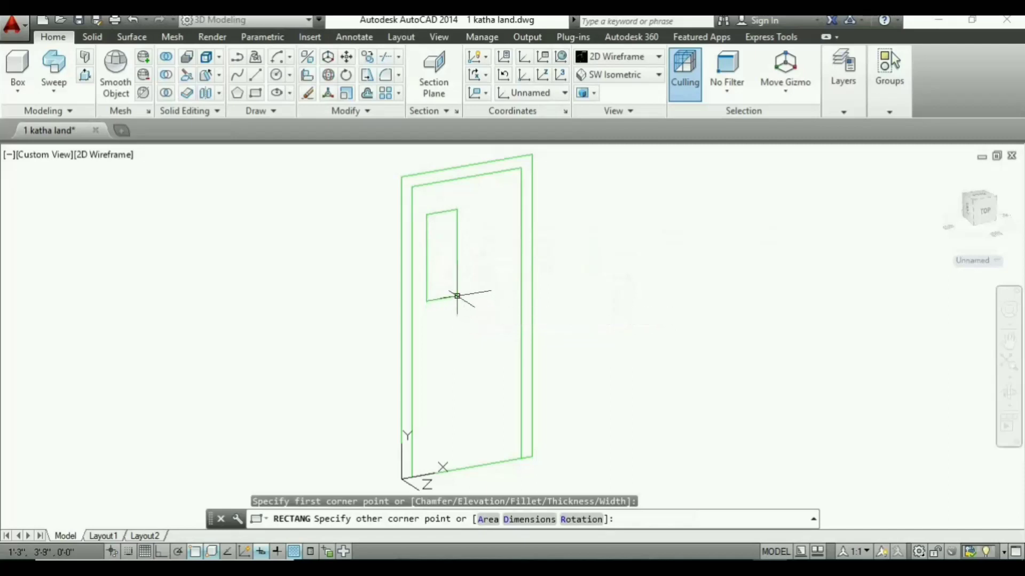
pyautogui.click(257, 95)
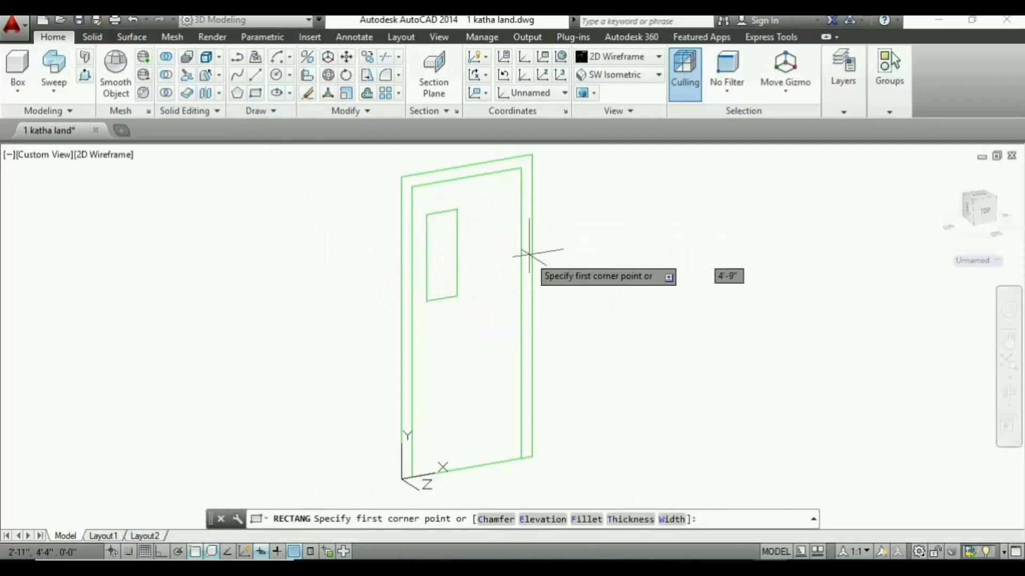
pyautogui.press('Escape')
pyautogui.write('CO')
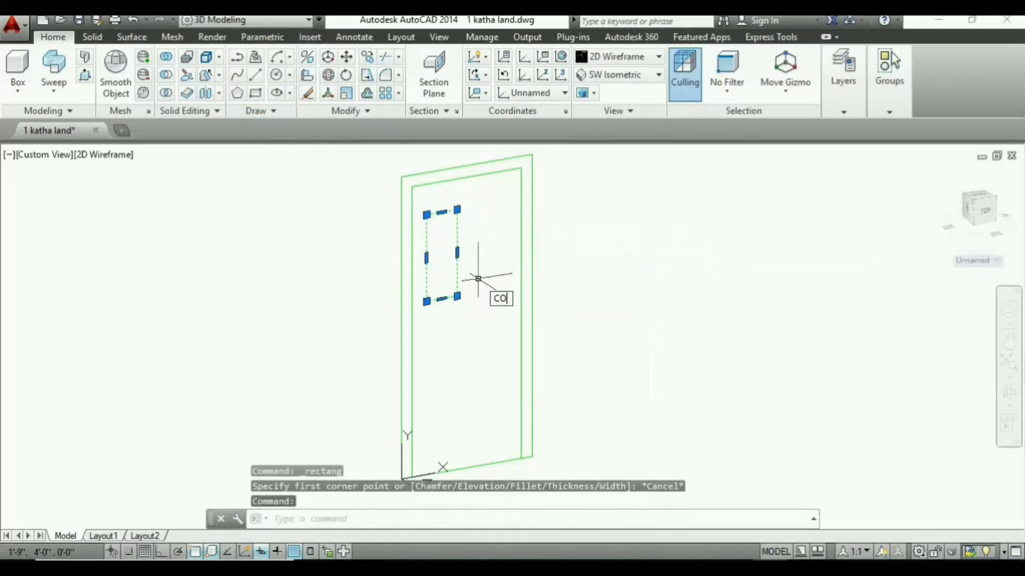
# Step: Copy the left panel to the right to make a matching right panel
pyautogui.press('Return')
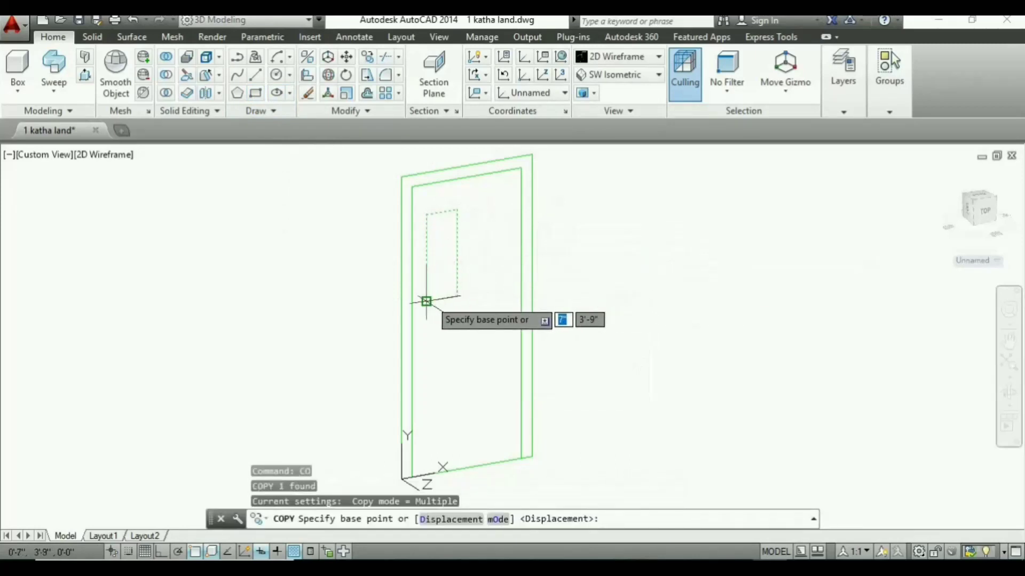
pyautogui.click(426, 301)
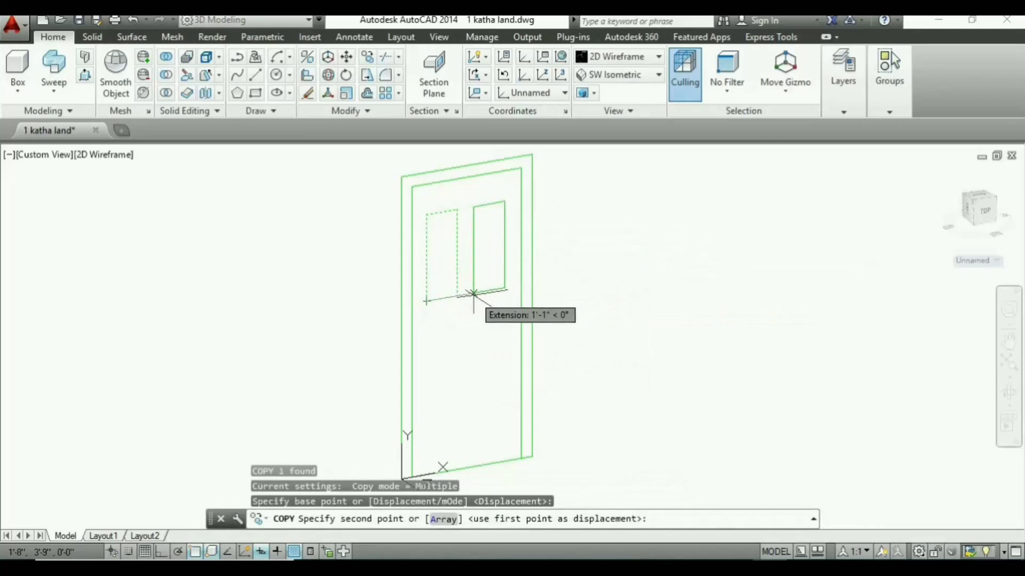
pyautogui.click(474, 292)
pyautogui.press('Return')
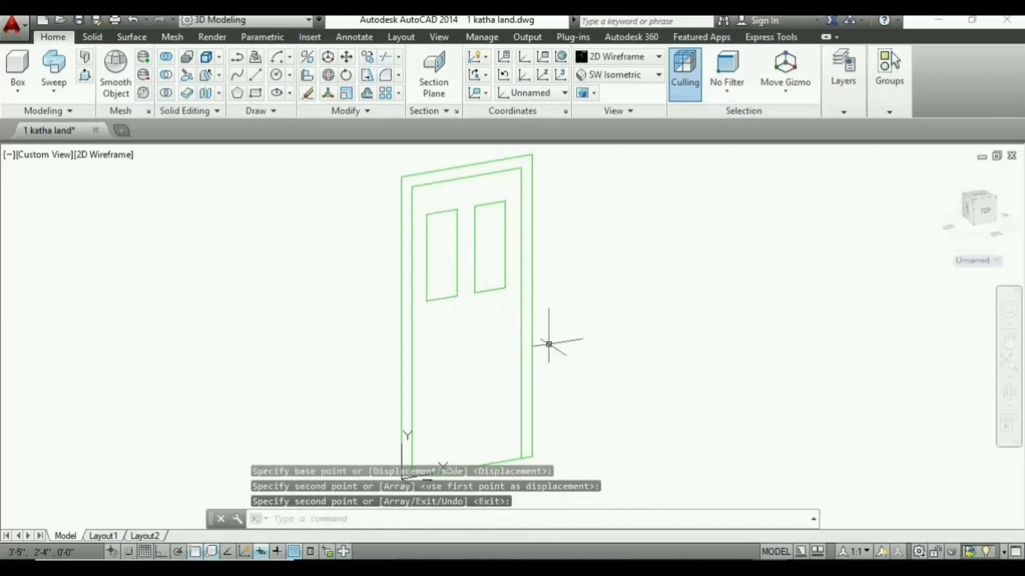
pyautogui.moveTo(581, 311); pyautogui.dragTo(576, 375, button='middle')
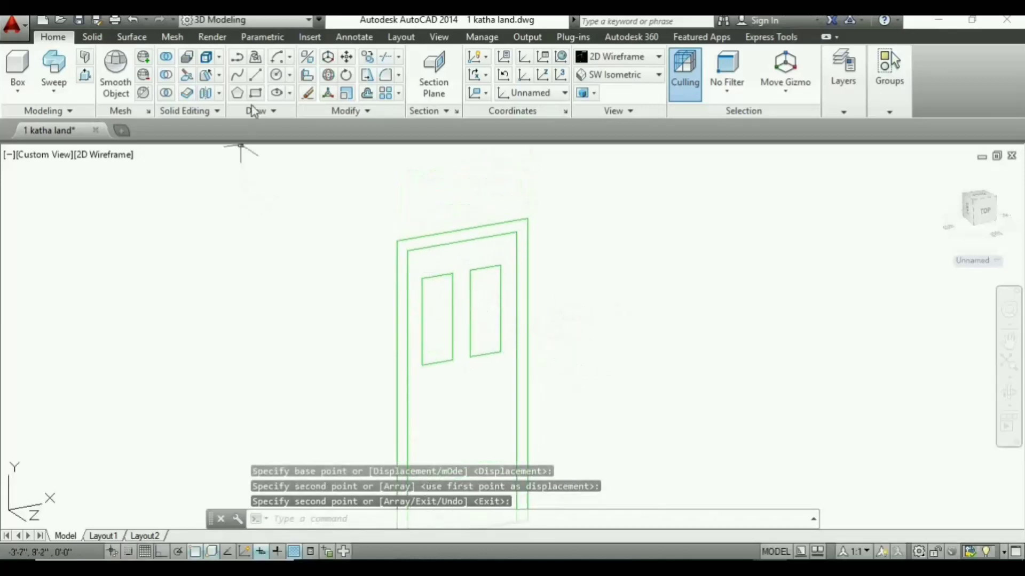
# Step: Draw a Start-Center-End semicircular arch over the left panel, centred on its top edge midpoint
pyautogui.click(290, 56)
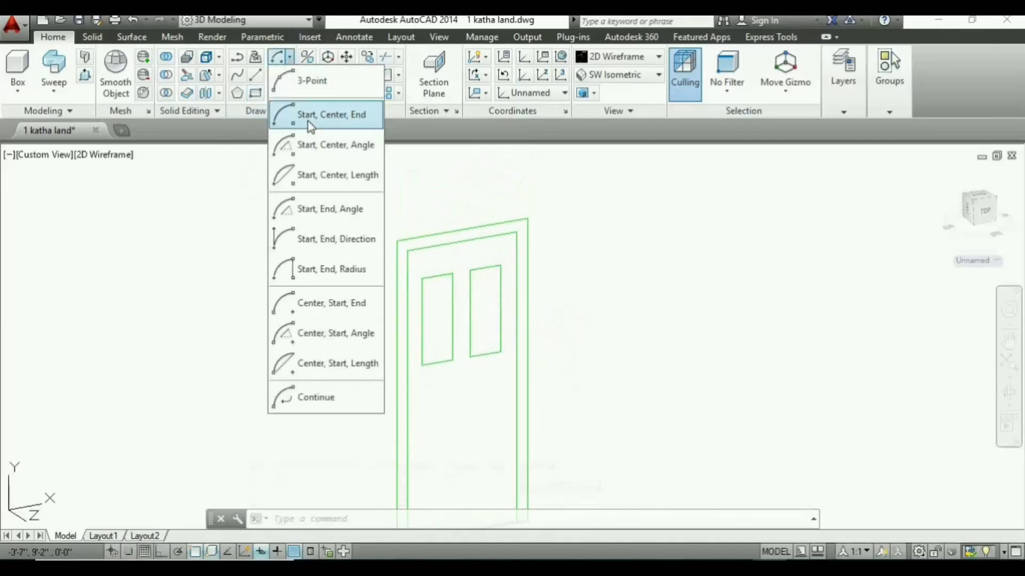
pyautogui.click(359, 119)
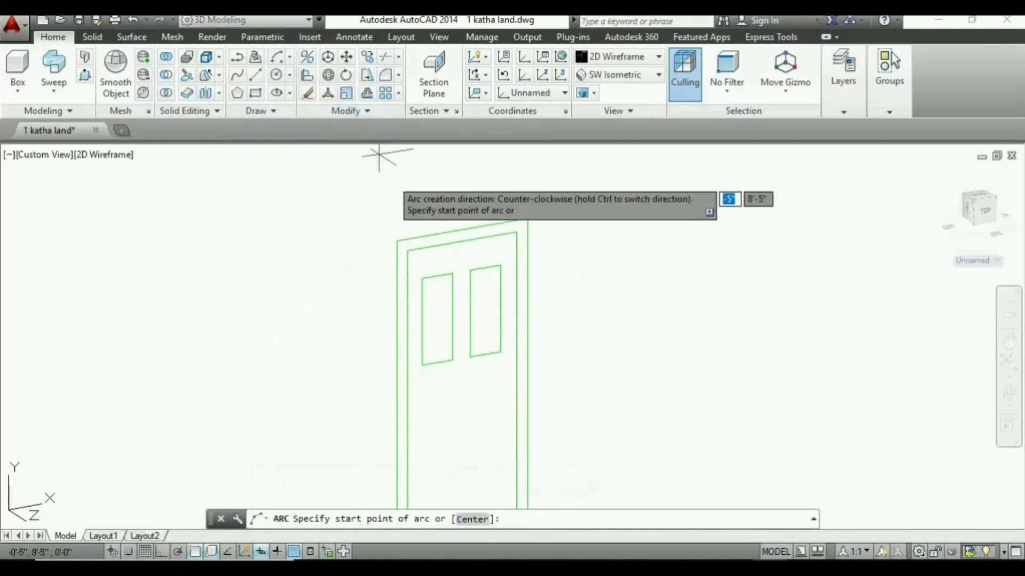
pyautogui.scroll(3, 480, 275)
pyautogui.scroll(2, 507, 261)
pyautogui.click(513, 254)
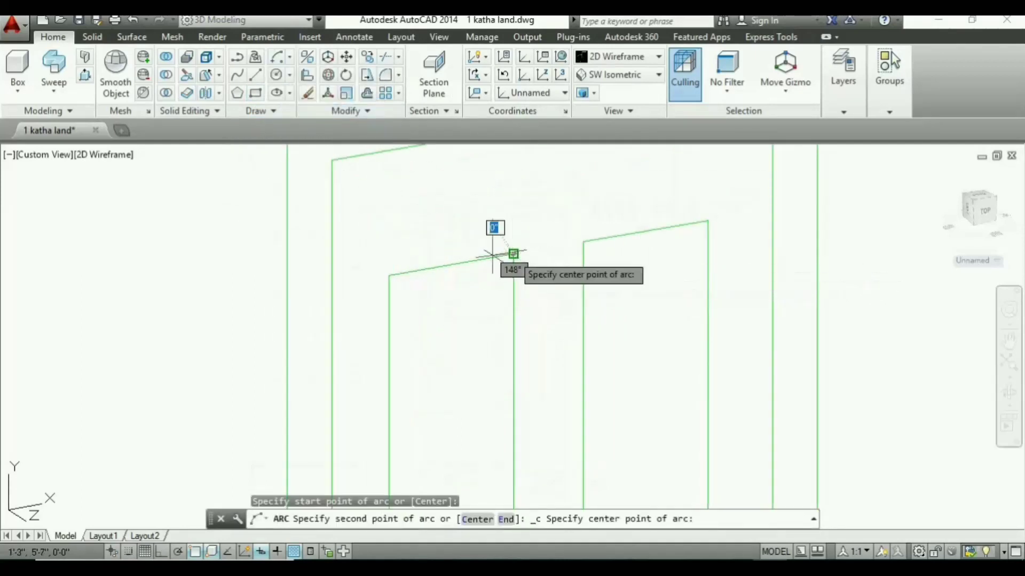
pyautogui.click(452, 261)
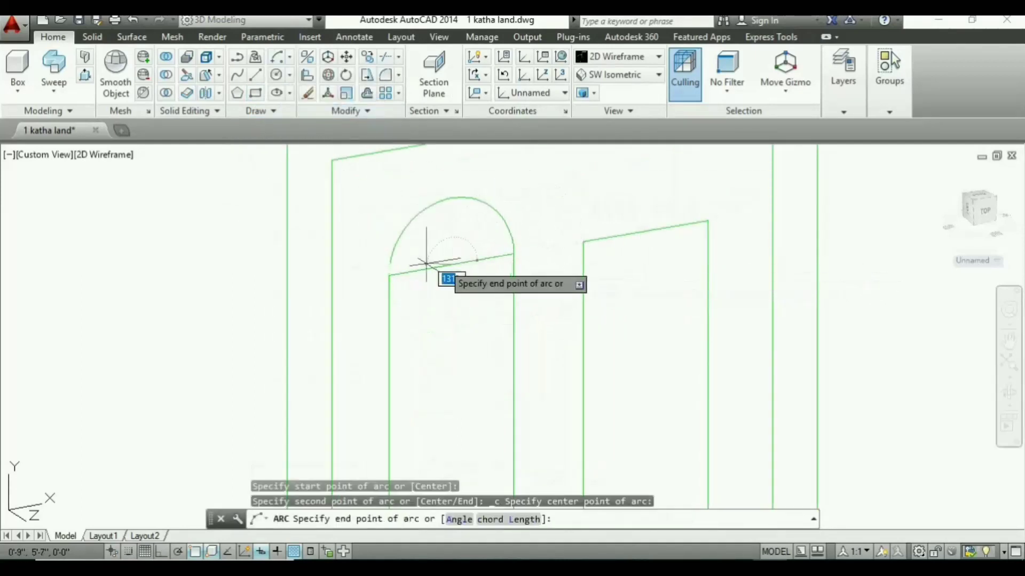
pyautogui.click(385, 276)
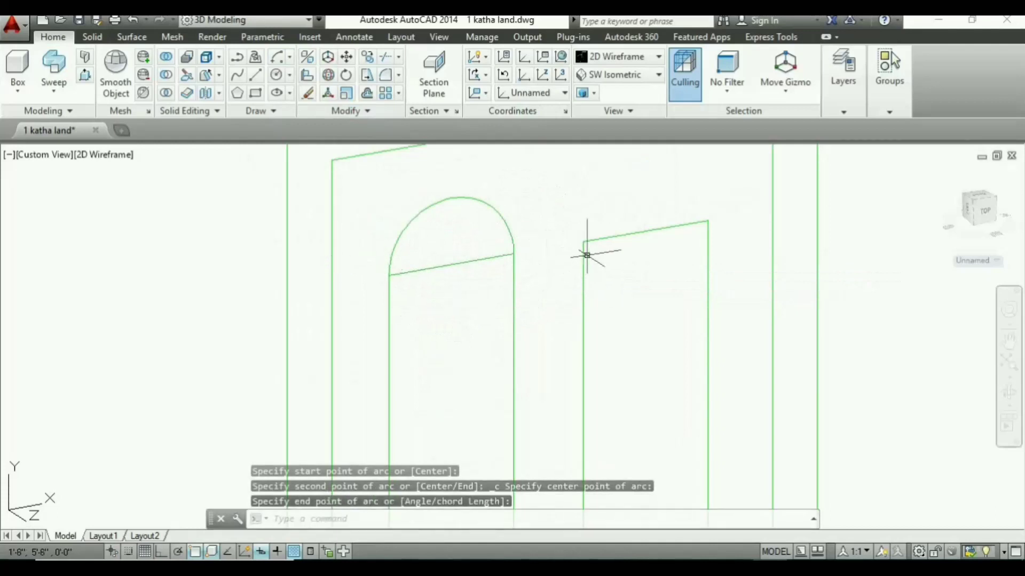
# Step: Add a matching semicircular arch over the right panel, then select both panel rectangles
pyautogui.press('Return')
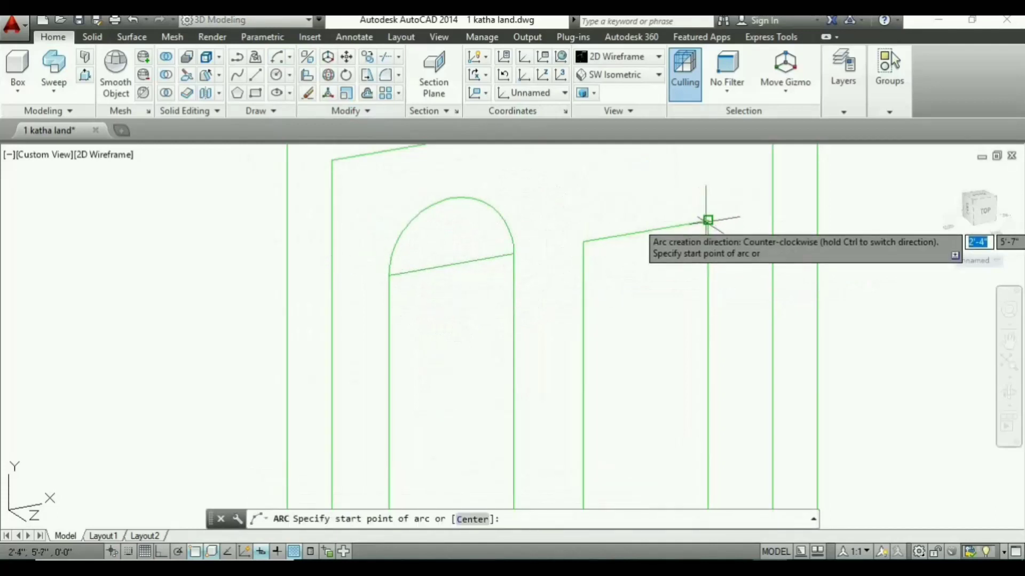
pyautogui.click(707, 220)
pyautogui.write('c')
pyautogui.press('Return')
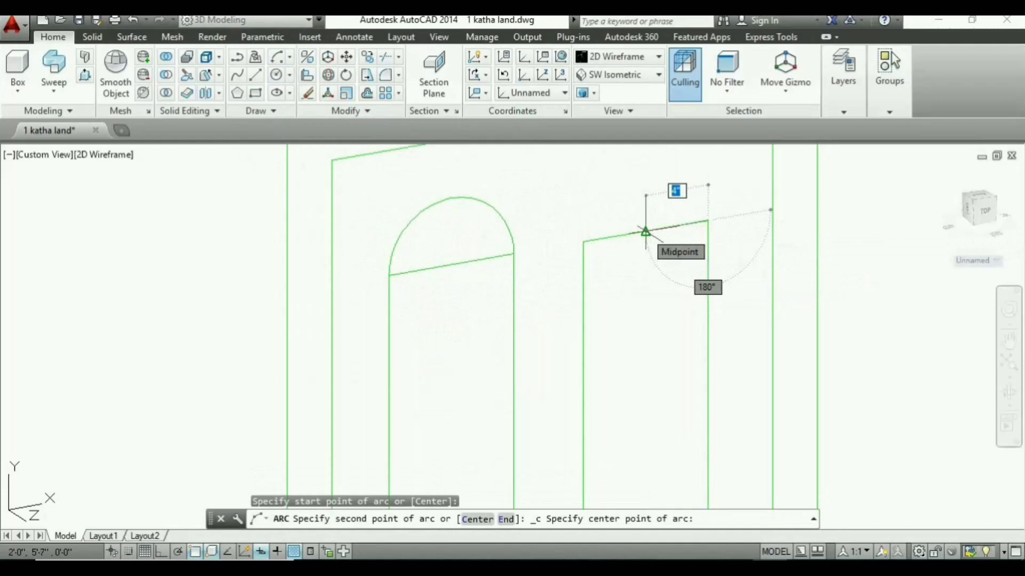
pyautogui.click(644, 232)
pyautogui.click(583, 242)
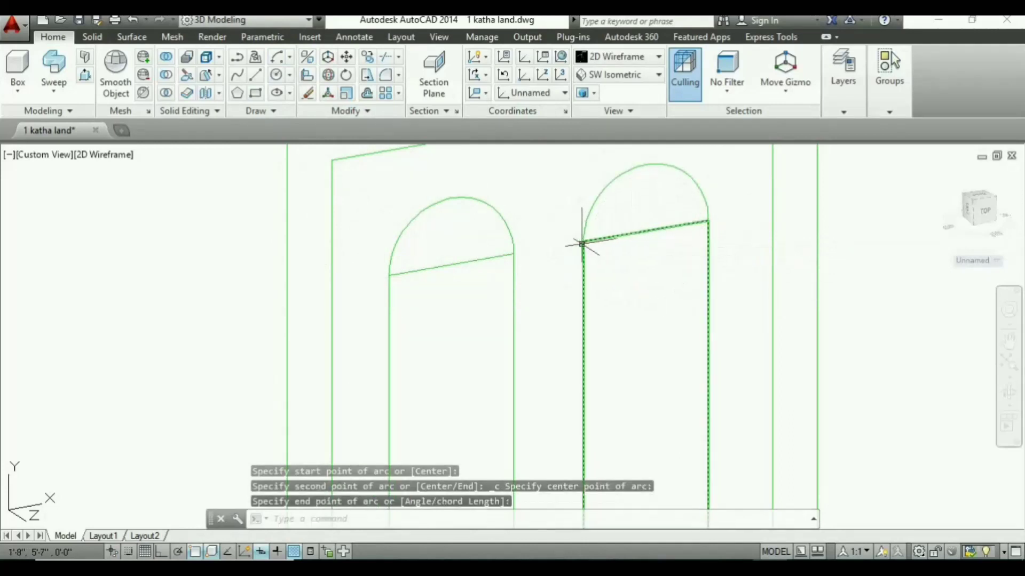
pyautogui.press('Return')
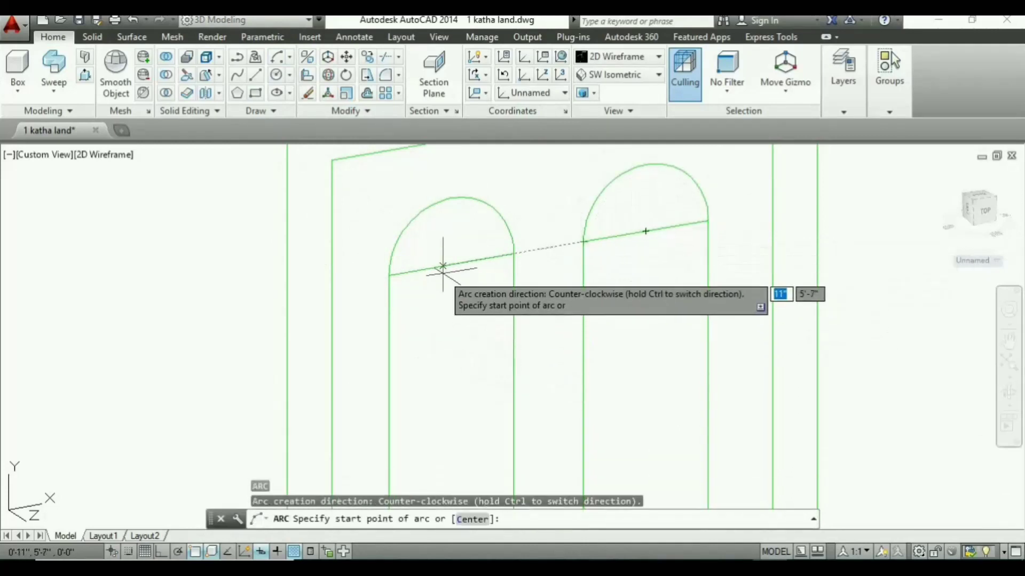
pyautogui.press('Escape')
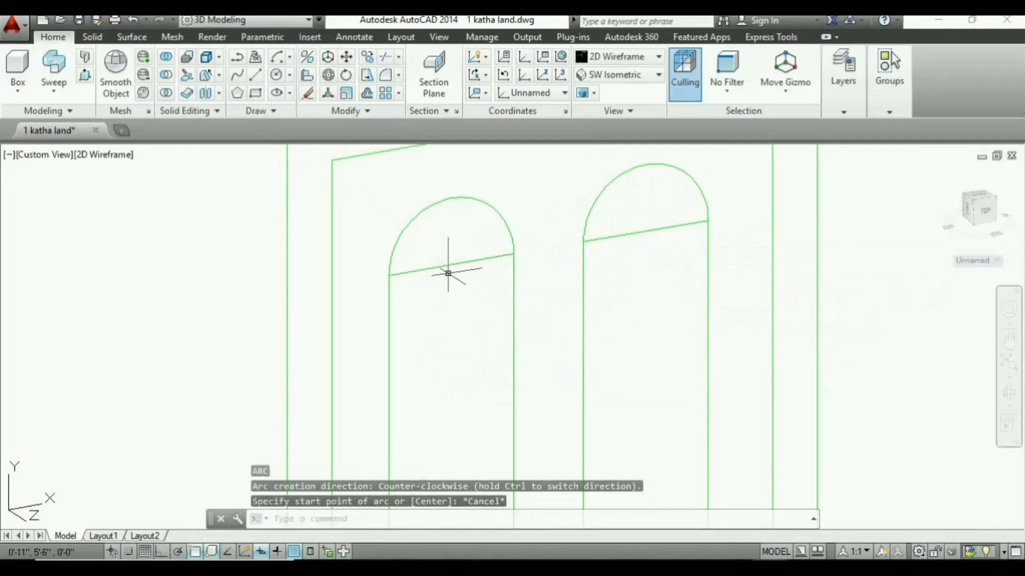
pyautogui.click(448, 265)
pyautogui.click(641, 232)
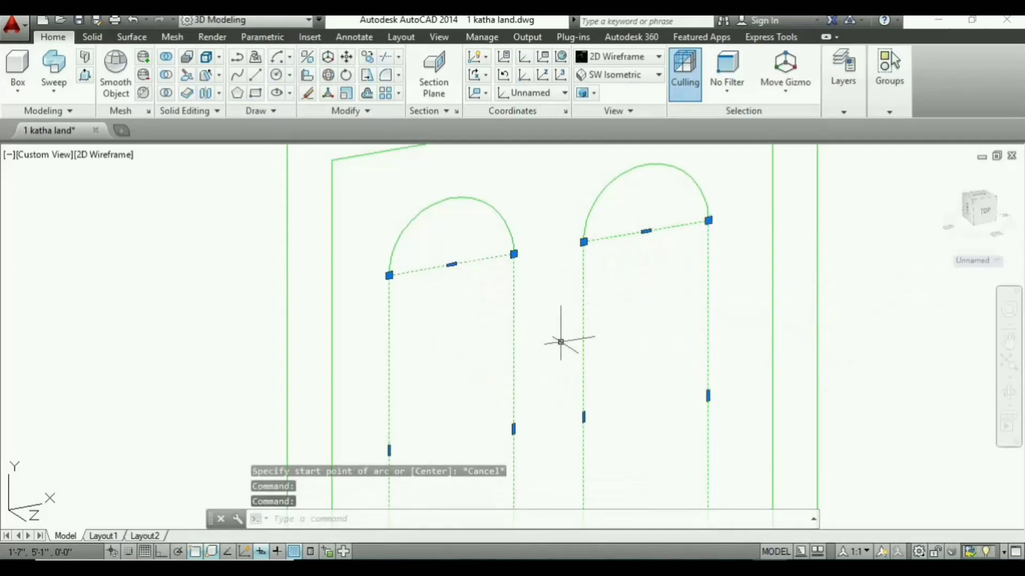
# Step: Explode both panel rectangles and join the right panel's arch and sides into one polyline
pyautogui.write('Ex')
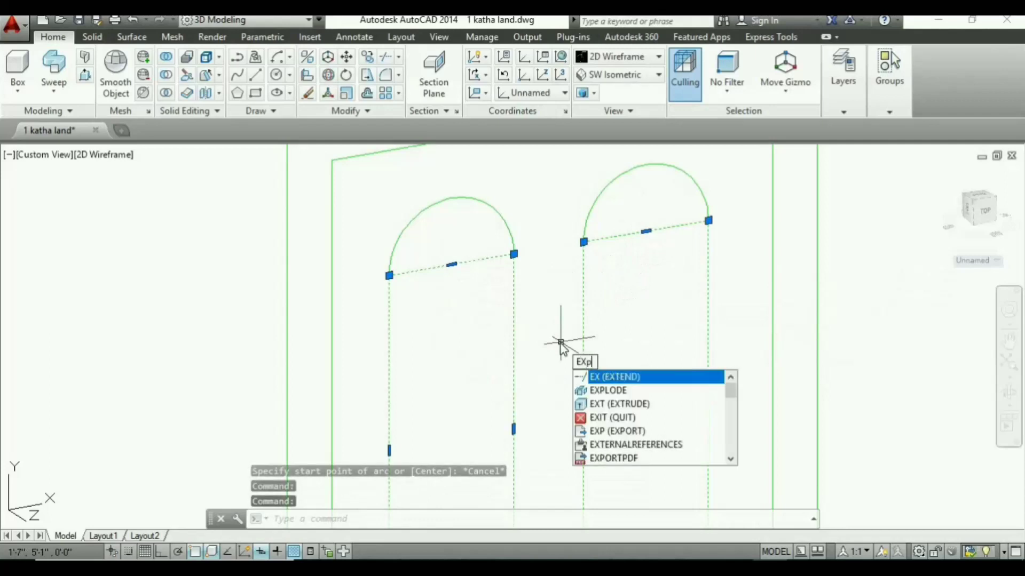
pyautogui.write('l')
pyautogui.press('Return')
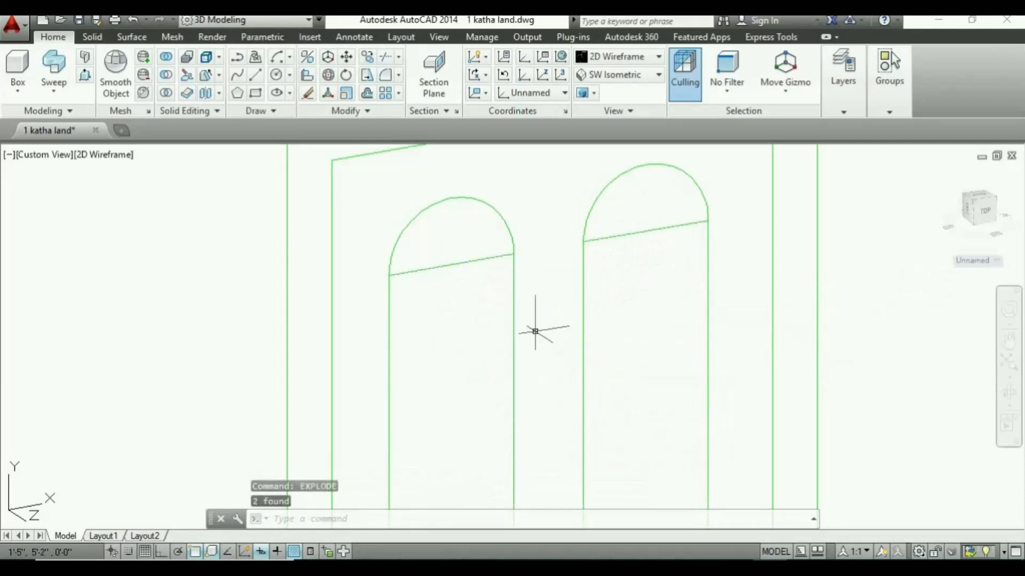
pyautogui.click(445, 266)
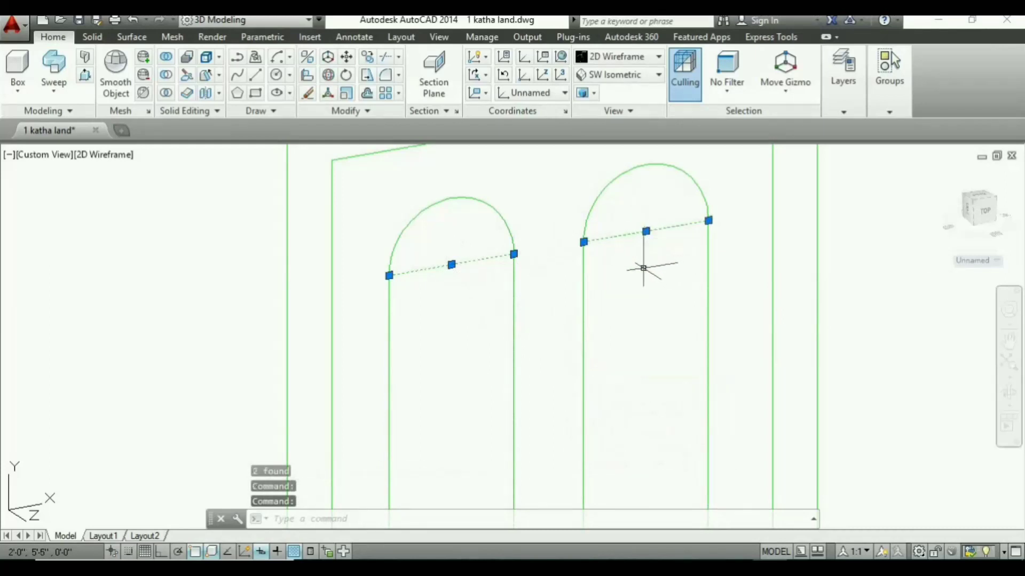
pyautogui.scroll(-2, 652, 287)
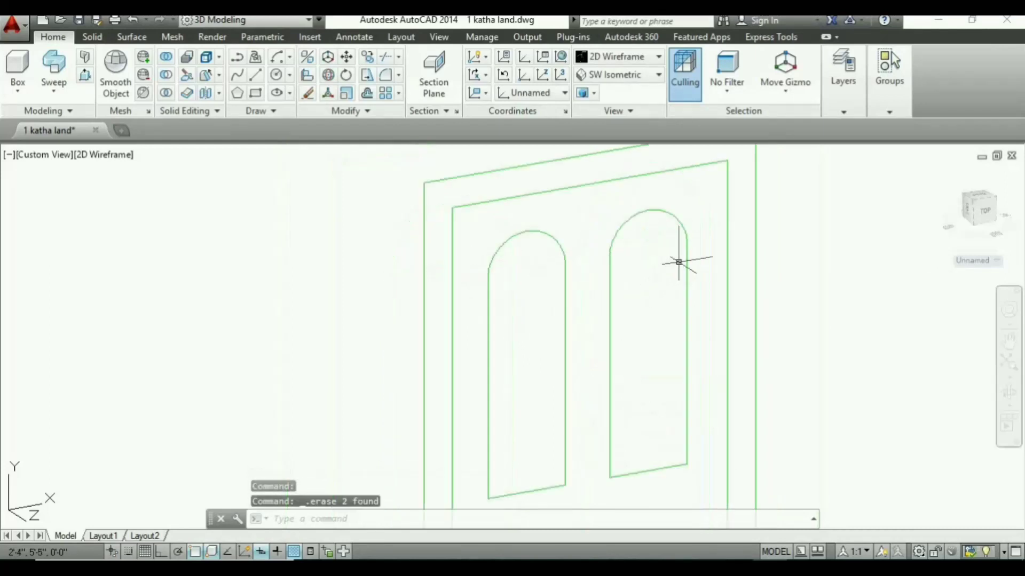
pyautogui.click(681, 222)
pyautogui.click(698, 286)
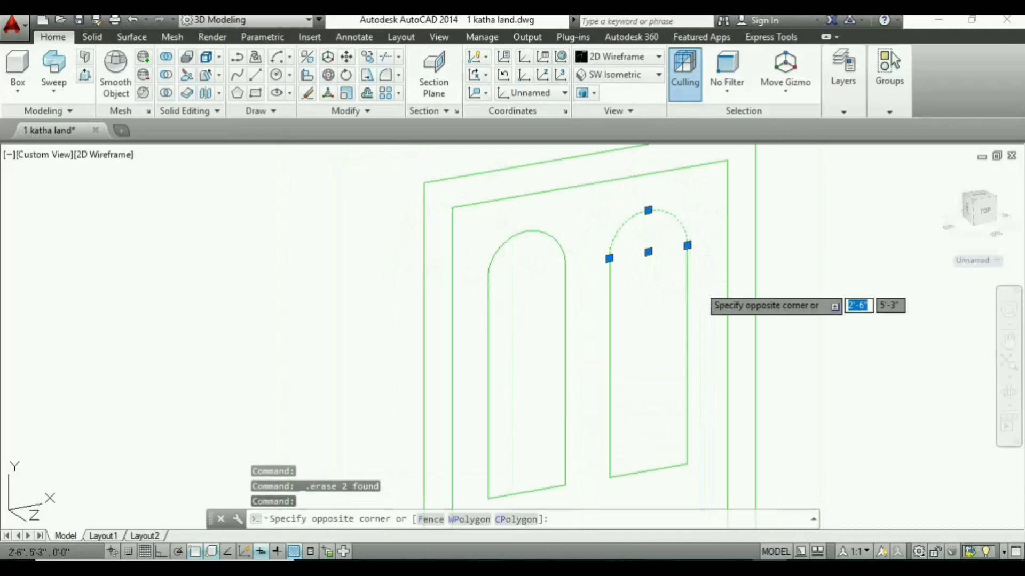
pyautogui.click(604, 486)
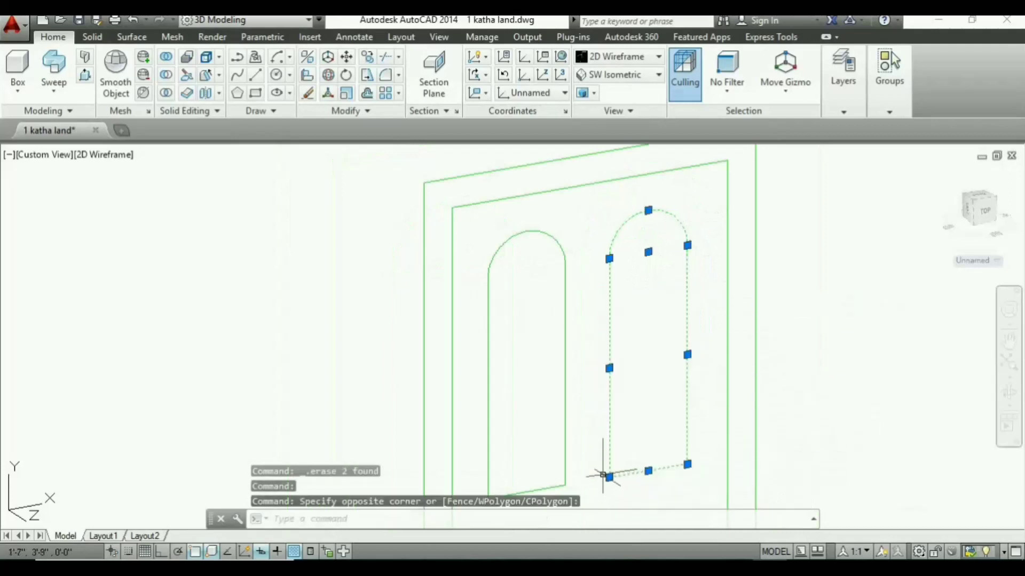
pyautogui.write('j')
pyautogui.press('Return')
# Step: Join the left panel's arch, sides and bottom into one polyline
pyautogui.click(575, 226)
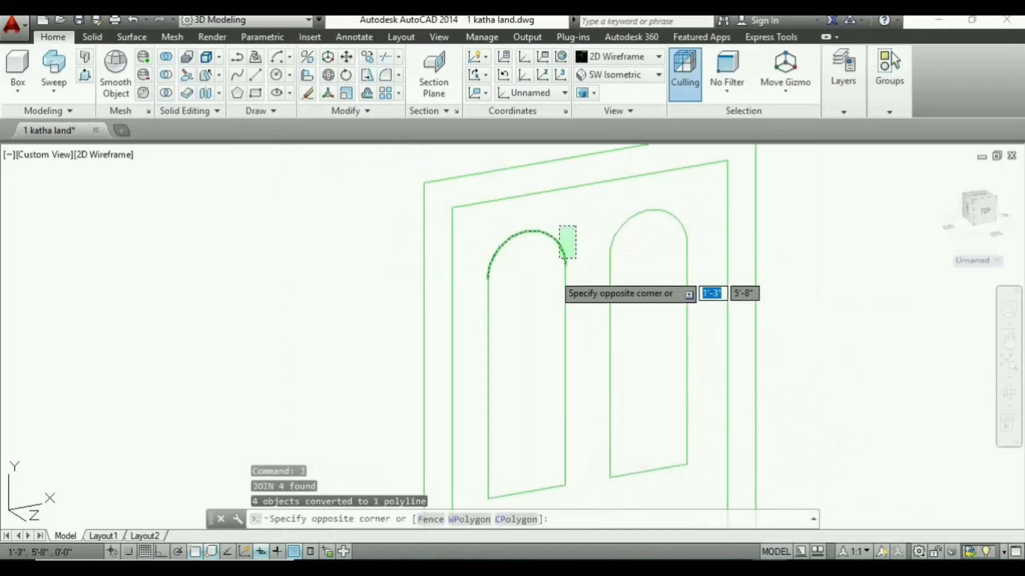
pyautogui.click(467, 382)
pyautogui.moveTo(544, 357); pyautogui.dragTo(539, 277, button='middle')
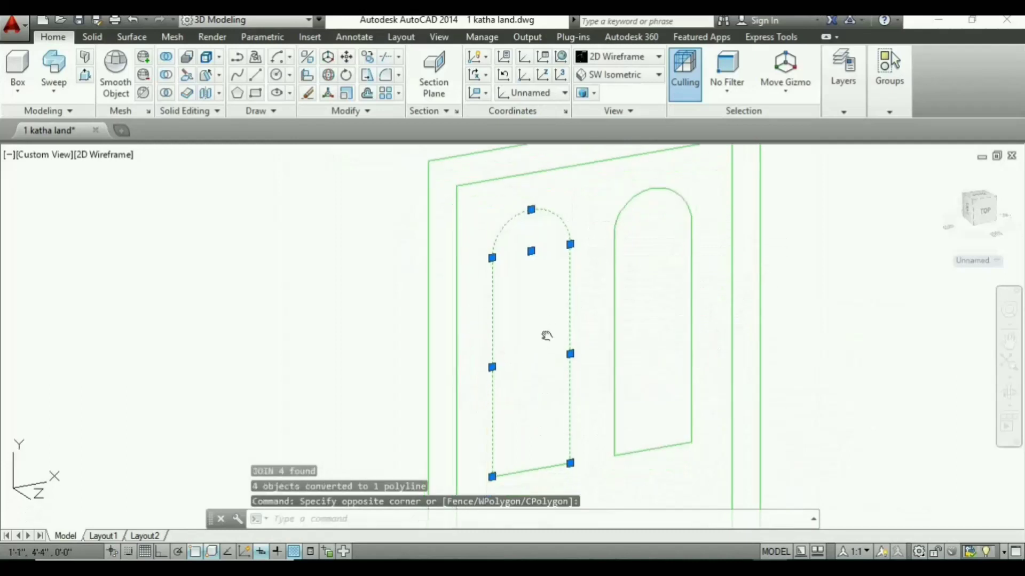
pyautogui.click(537, 411)
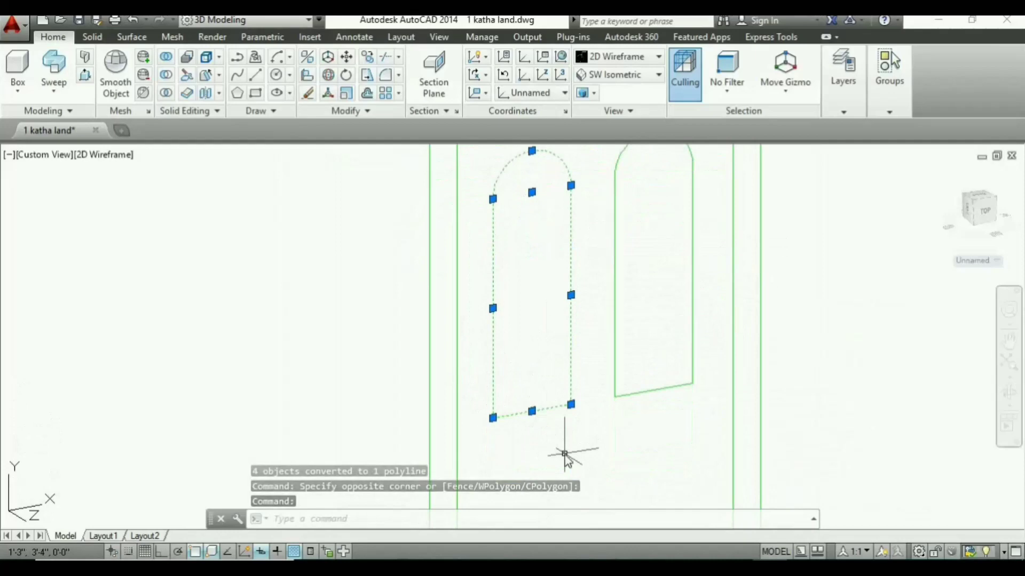
pyautogui.write('j')
pyautogui.press('Return')
# Step: Zoom and pan until the wireframe door with its arched panels sits centred
pyautogui.scroll(-2, 572, 388)
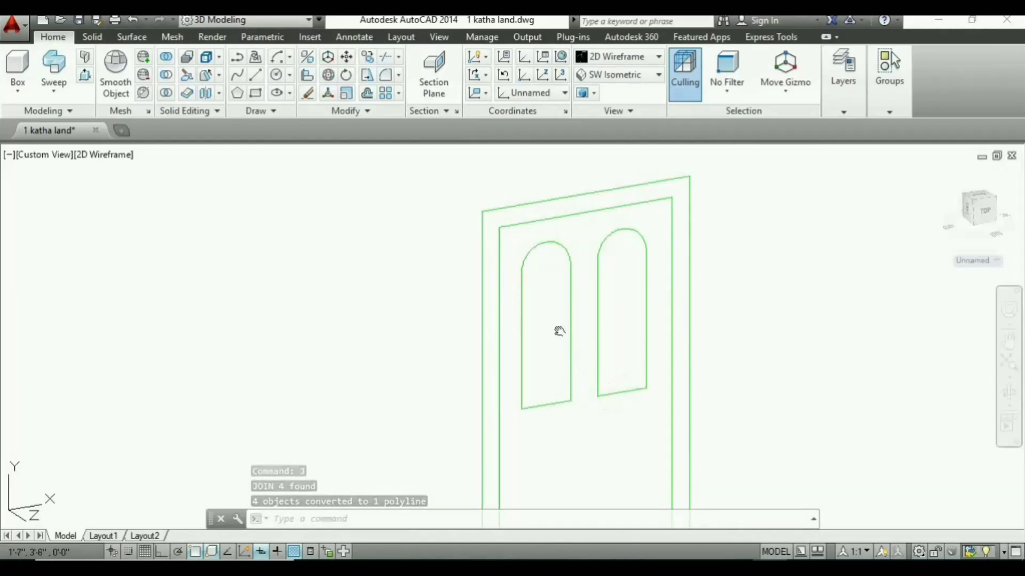
pyautogui.moveTo(559, 331); pyautogui.dragTo(556, 359, button='middle')
pyautogui.scroll(-2, 812, 350)
pyautogui.scroll(3, 812, 350)
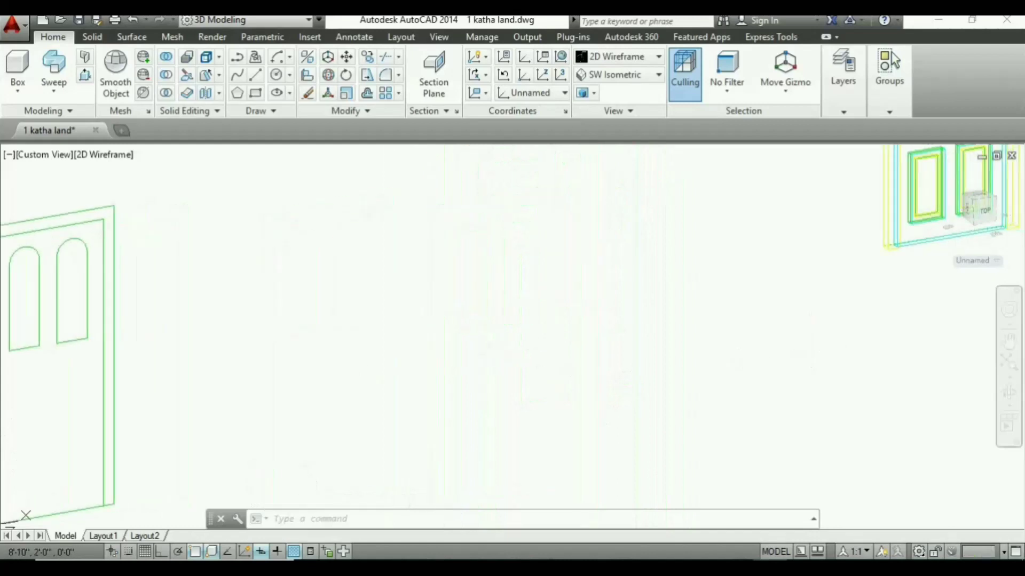
pyautogui.scroll(-2, 533, 339)
pyautogui.moveTo(391, 344); pyautogui.dragTo(502, 368, button='middle')
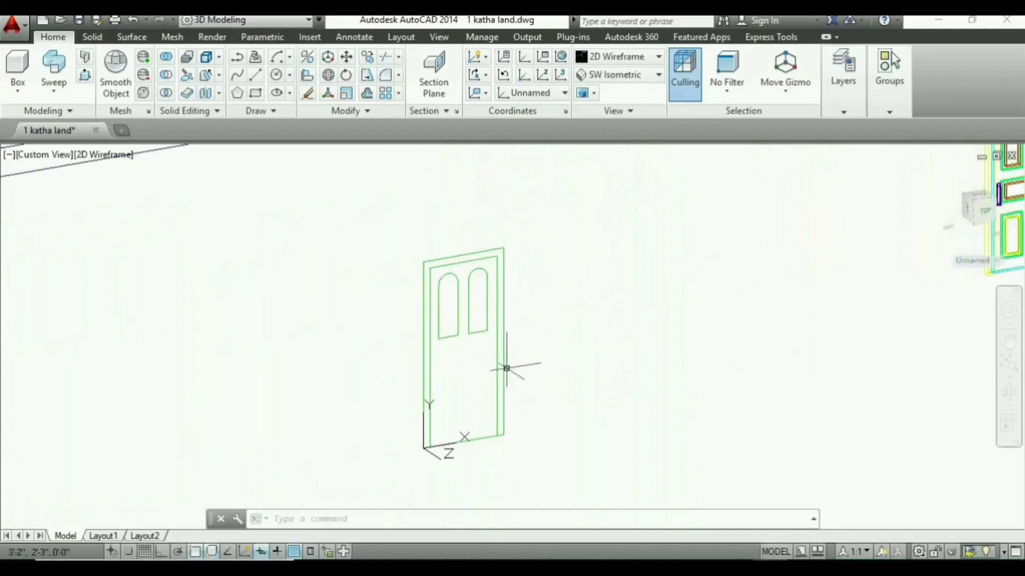
pyautogui.scroll(2, 458, 339)
pyautogui.scroll(2, 453, 355)
pyautogui.scroll(2, 373, 320)
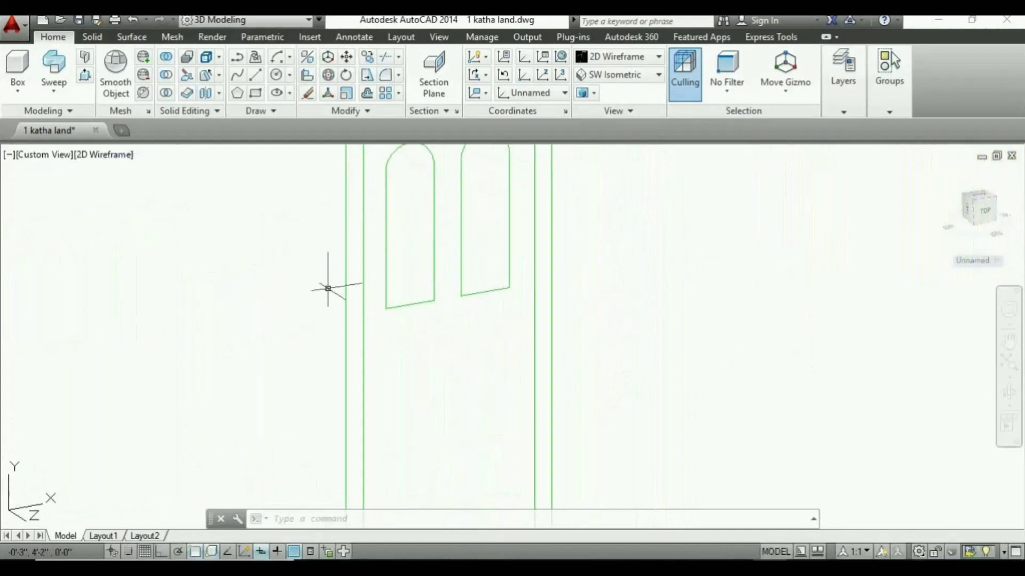
# Step: Draw a wide horizontal rectangular panel just below the two arches
pyautogui.click(256, 93)
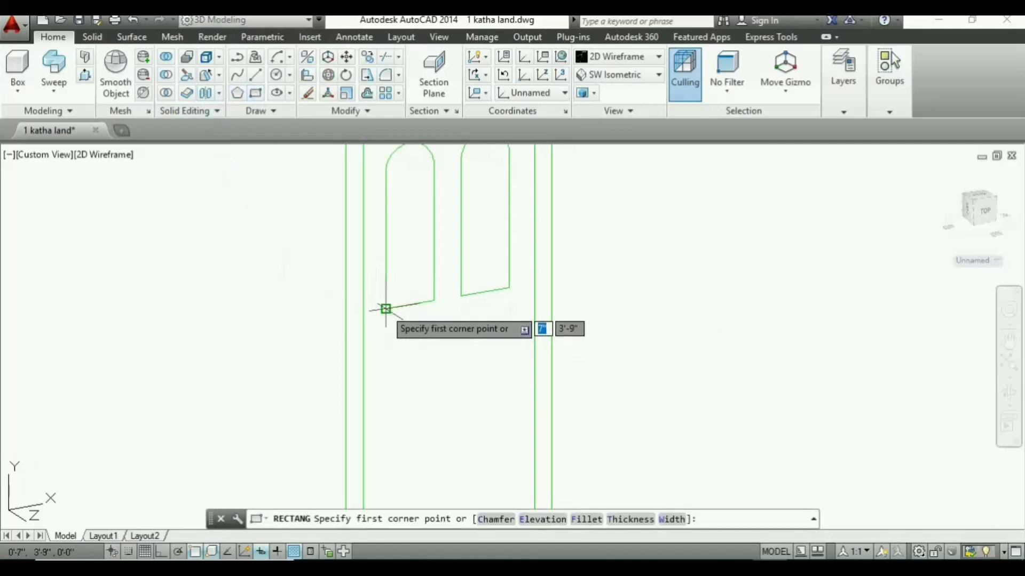
pyautogui.click(386, 326)
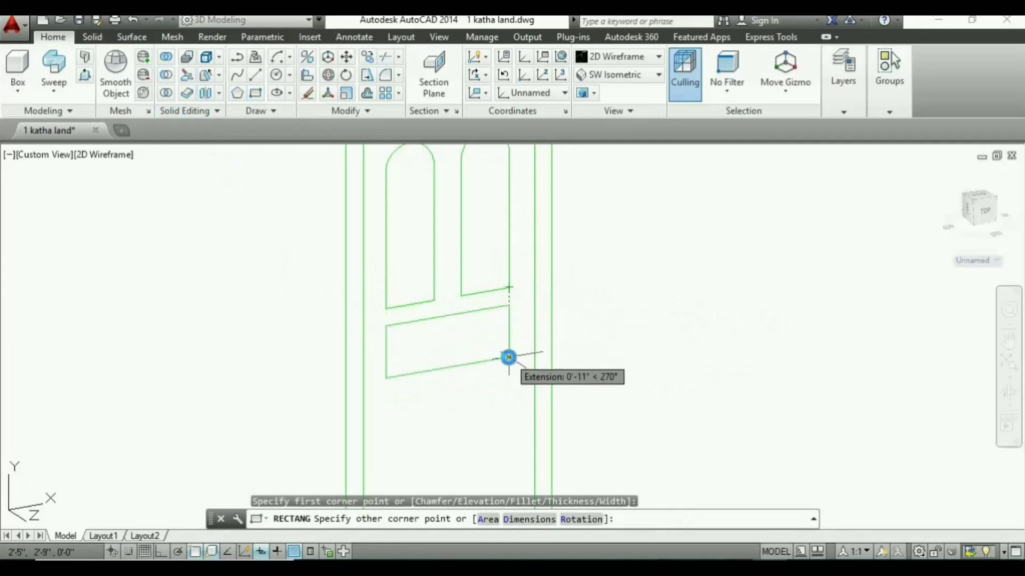
pyautogui.click(509, 357)
pyautogui.moveTo(483, 360); pyautogui.dragTo(460, 265, button='middle')
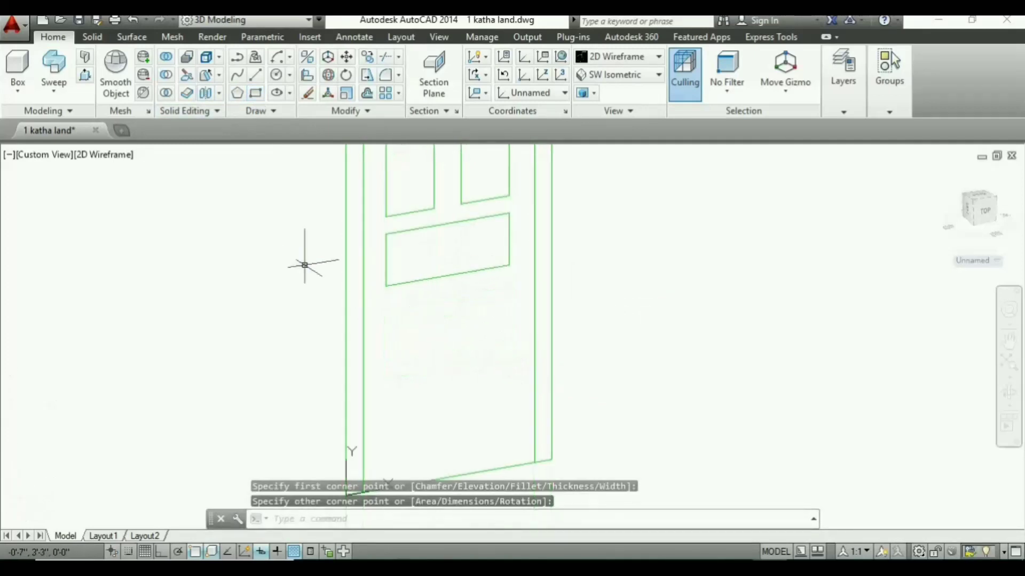
# Step: Draw a tall rectangular lower-left panel in the bottom half of the door
pyautogui.click(261, 98)
pyautogui.moveTo(393, 320); pyautogui.dragTo(374, 278, button='middle')
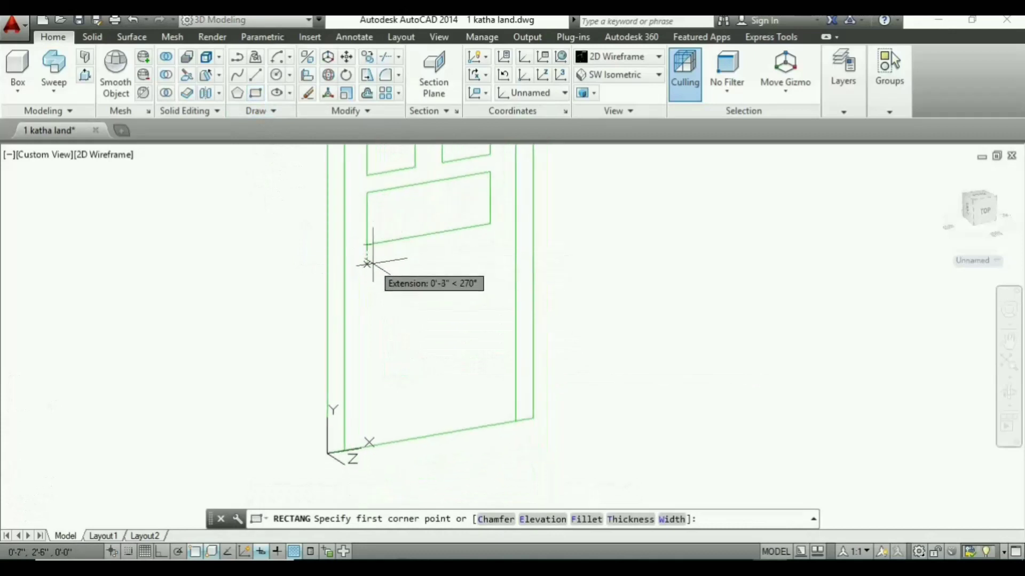
pyautogui.click(367, 264)
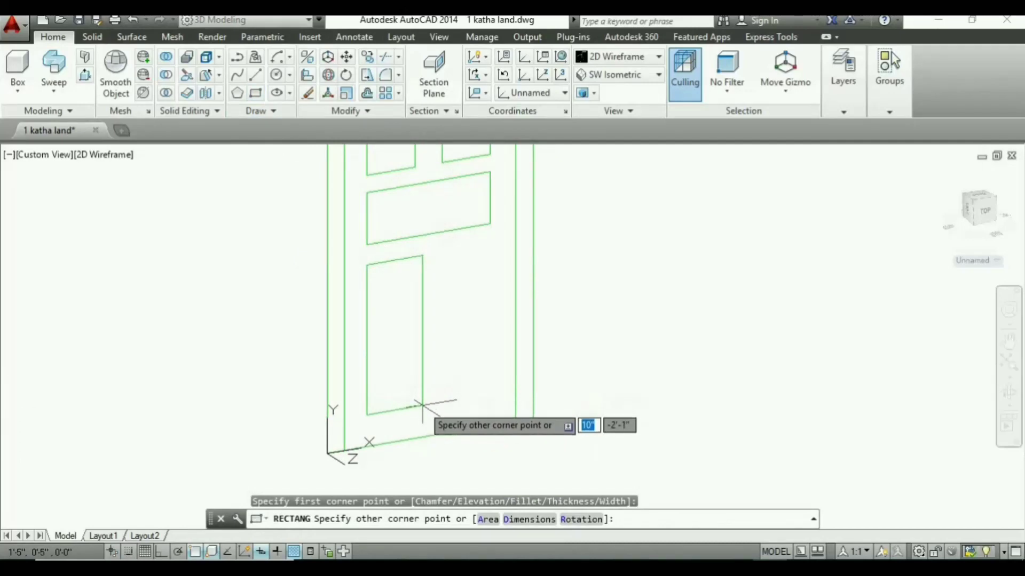
pyautogui.click(422, 405)
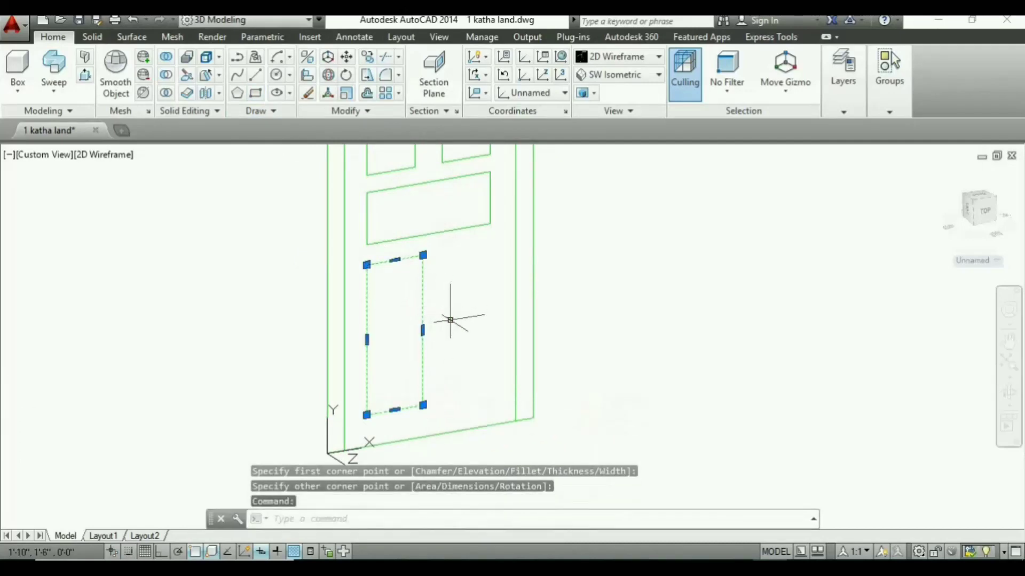
# Step: Copy the lower-left panel across to create the matching lower-right panel
pyautogui.write('co')
pyautogui.press('Return')
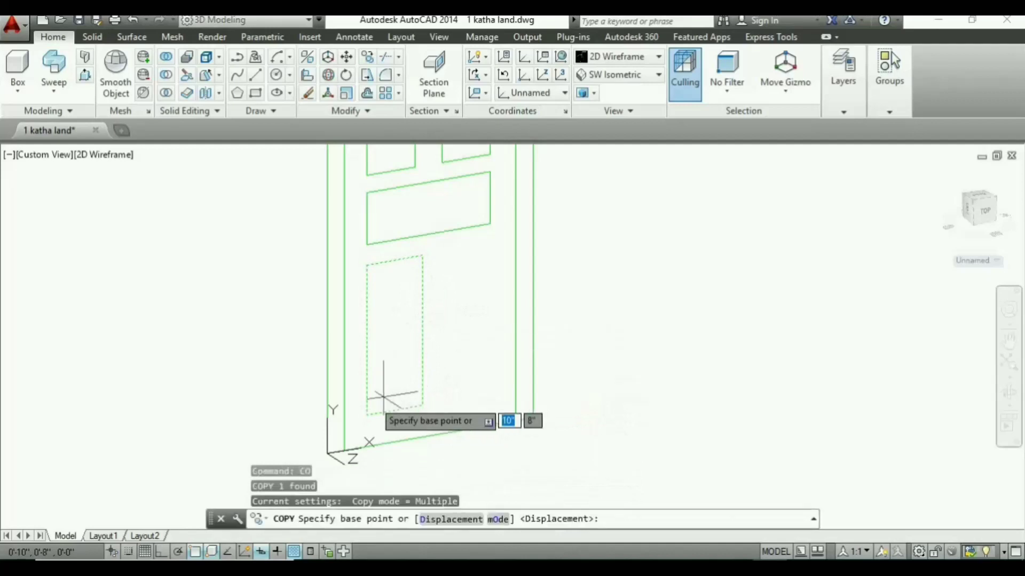
pyautogui.click(367, 415)
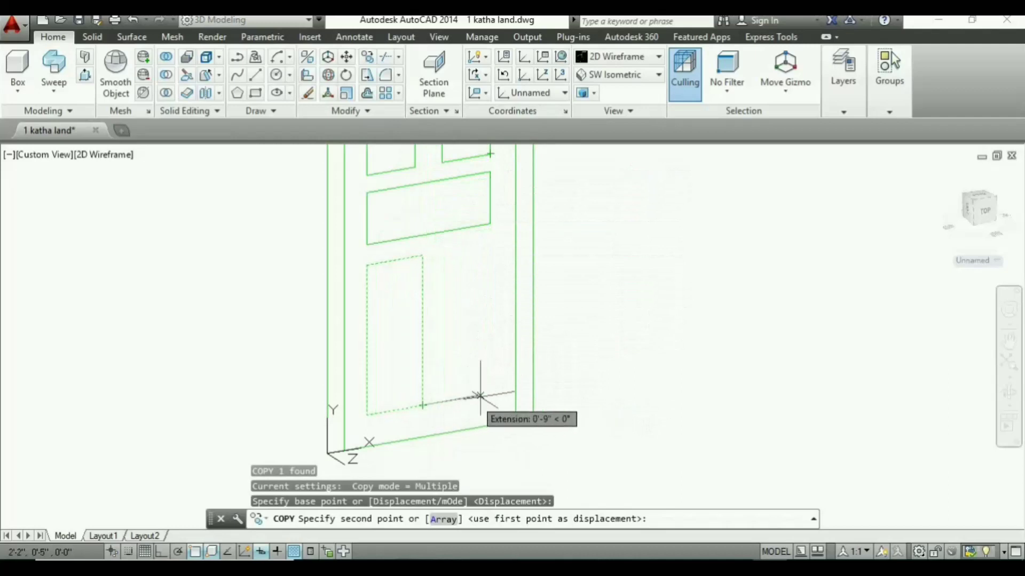
pyautogui.scroll(-5, 487, 393)
pyautogui.click(487, 393)
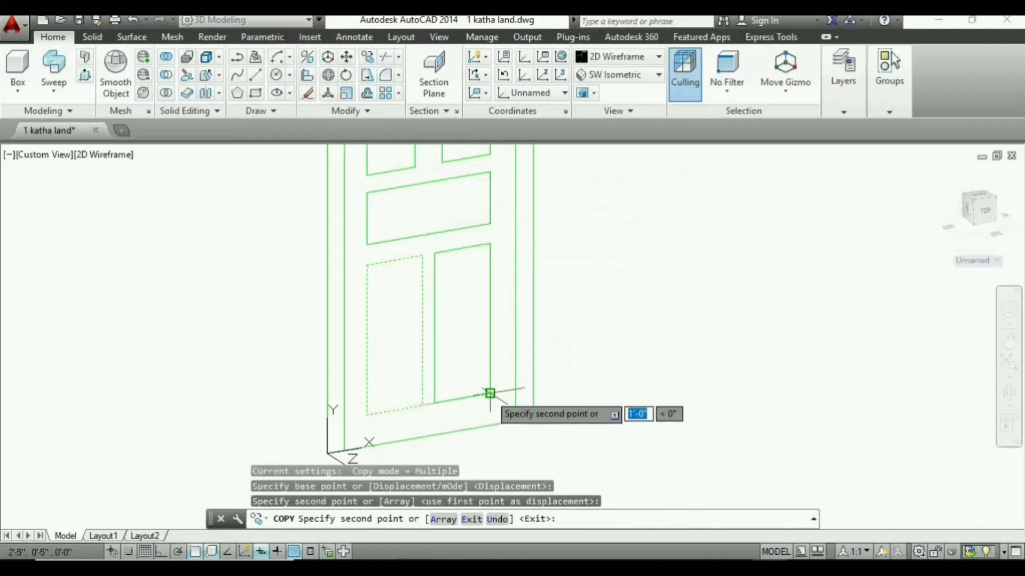
pyautogui.press('Return')
pyautogui.scroll(-3, 464, 361)
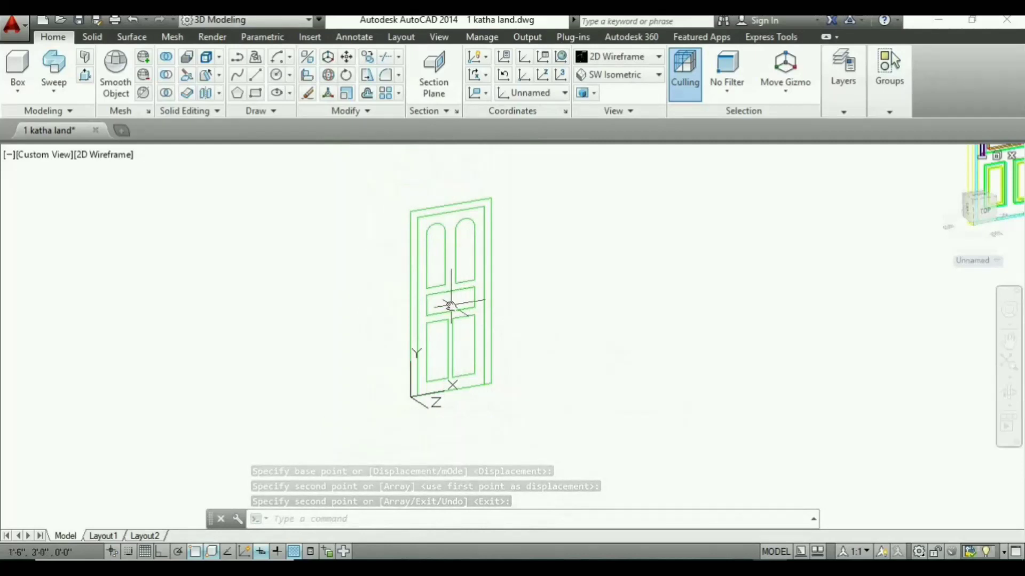
pyautogui.moveTo(450, 304); pyautogui.dragTo(380, 328, button='middle')
pyautogui.scroll(2, 386, 320)
pyautogui.scroll(3, 387, 225)
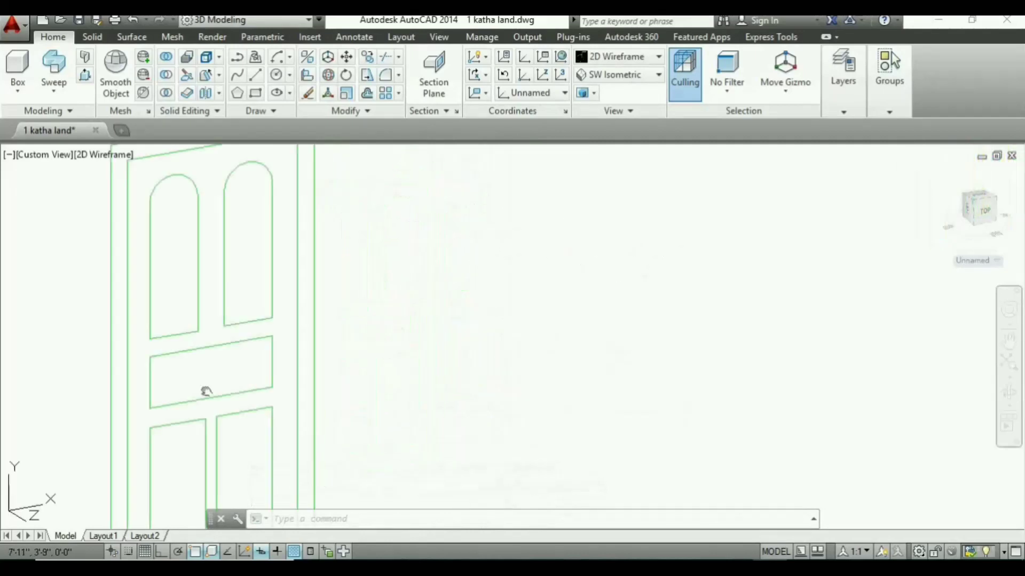
pyautogui.scroll(-4, 206, 389)
pyautogui.scroll(-2, 739, 222)
pyautogui.scroll(5, 739, 222)
pyautogui.scroll(2, 653, 213)
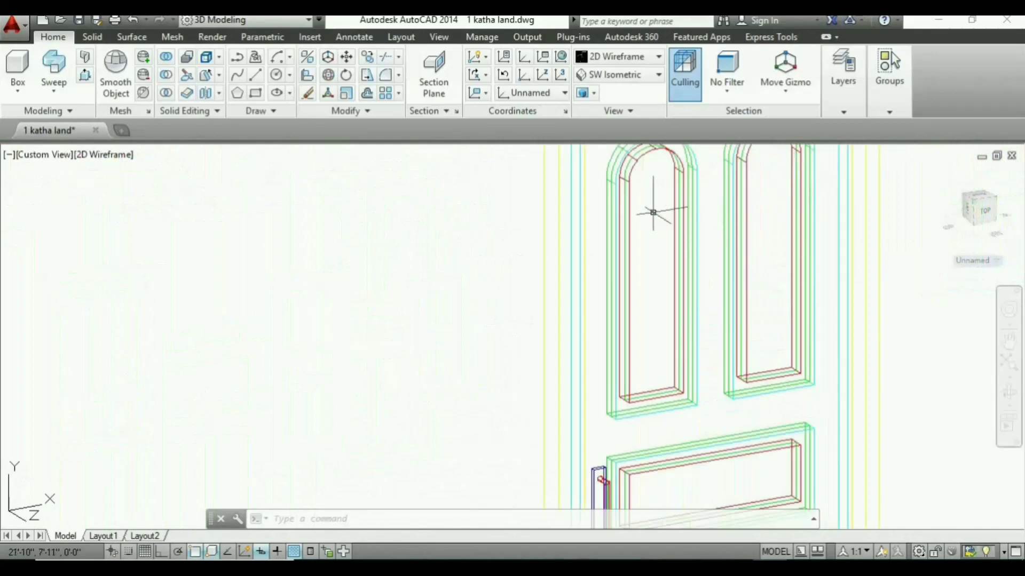
pyautogui.click(123, 155)
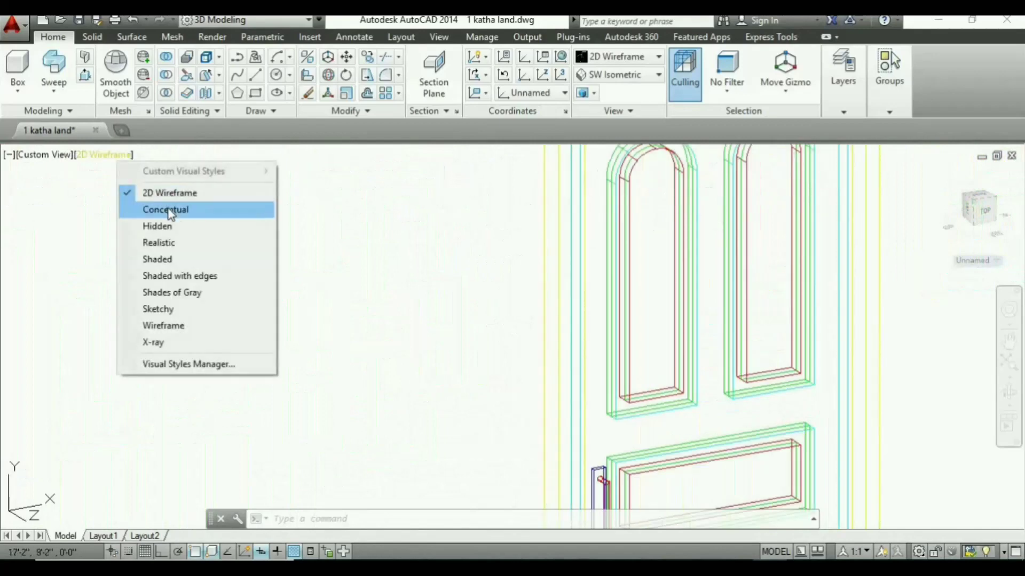
pyautogui.click(171, 208)
pyautogui.scroll(3, 664, 190)
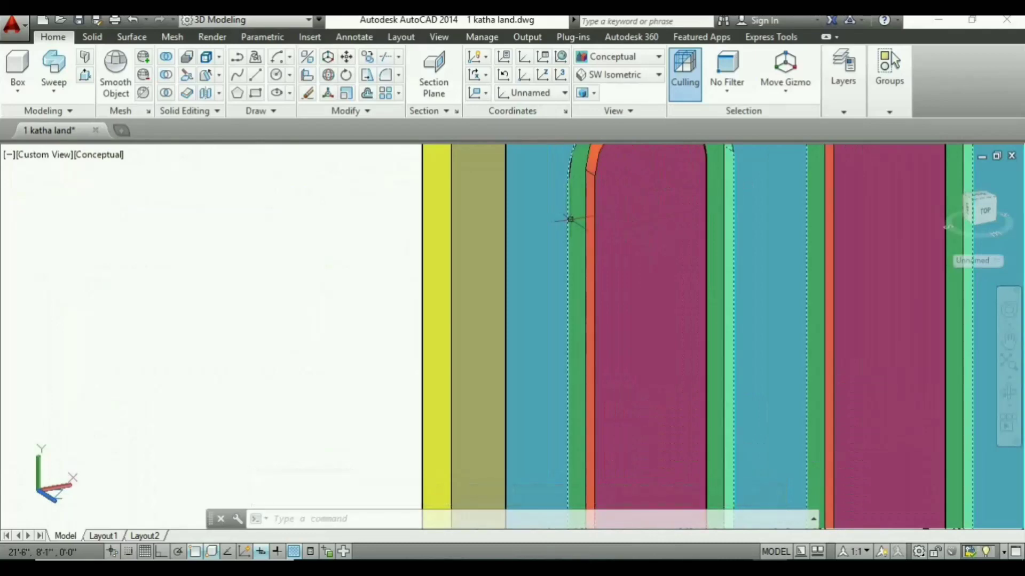
pyautogui.scroll(-10, 570, 218)
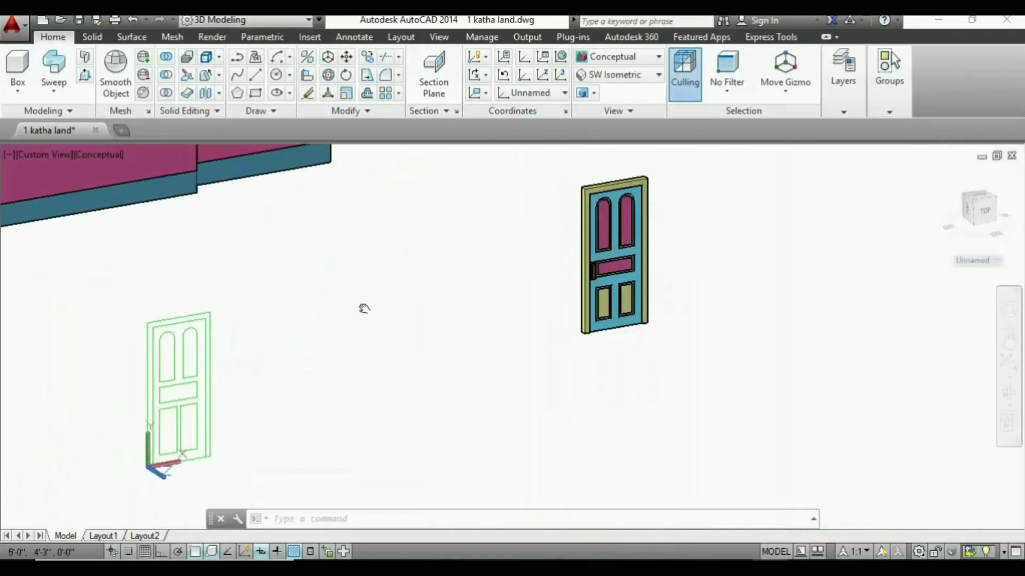
pyautogui.moveTo(361, 306); pyautogui.dragTo(495, 253, button='middle')
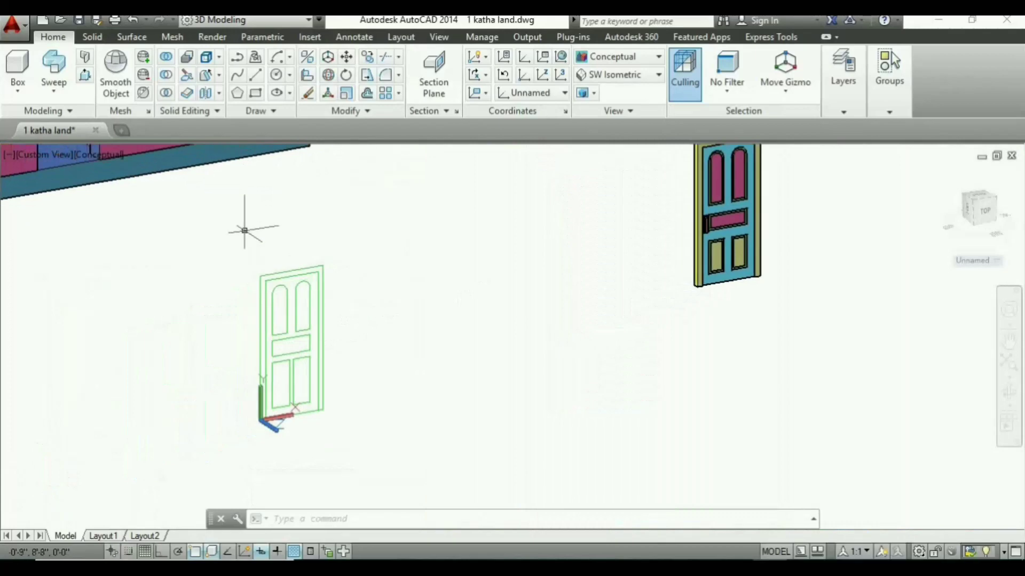
pyautogui.click(103, 155)
pyautogui.click(167, 192)
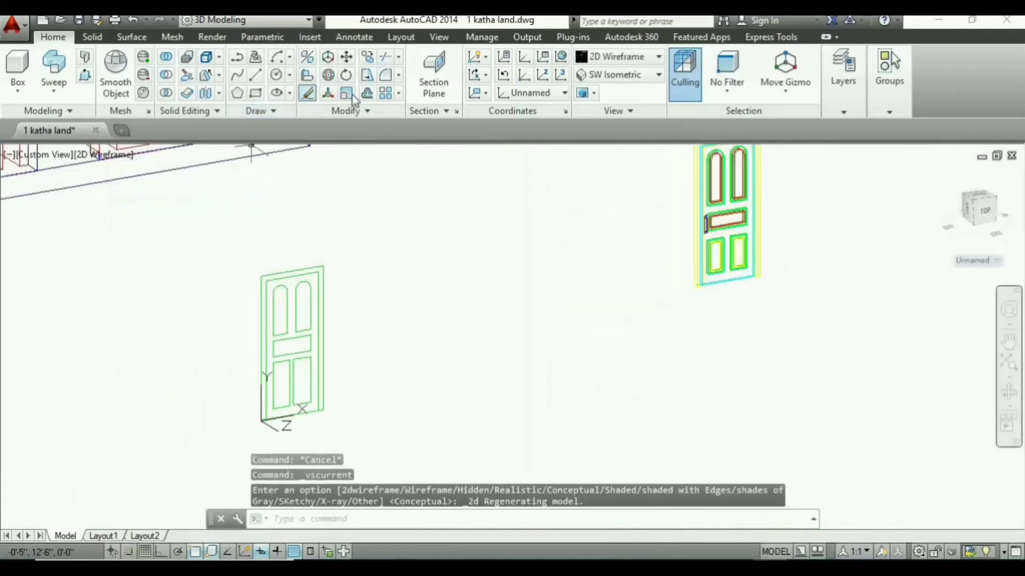
# Step: Offset both arched panels 1 inch inward
pyautogui.scroll(1, 283, 320)
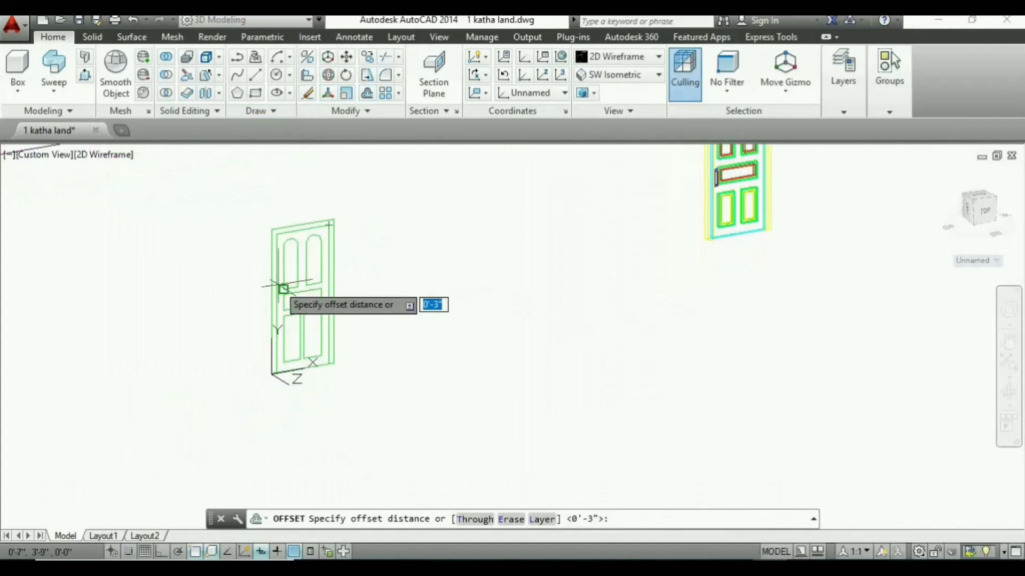
pyautogui.scroll(3, 288, 291)
pyautogui.scroll(2, 283, 272)
pyautogui.scroll(-2, 286, 278)
pyautogui.write('1')
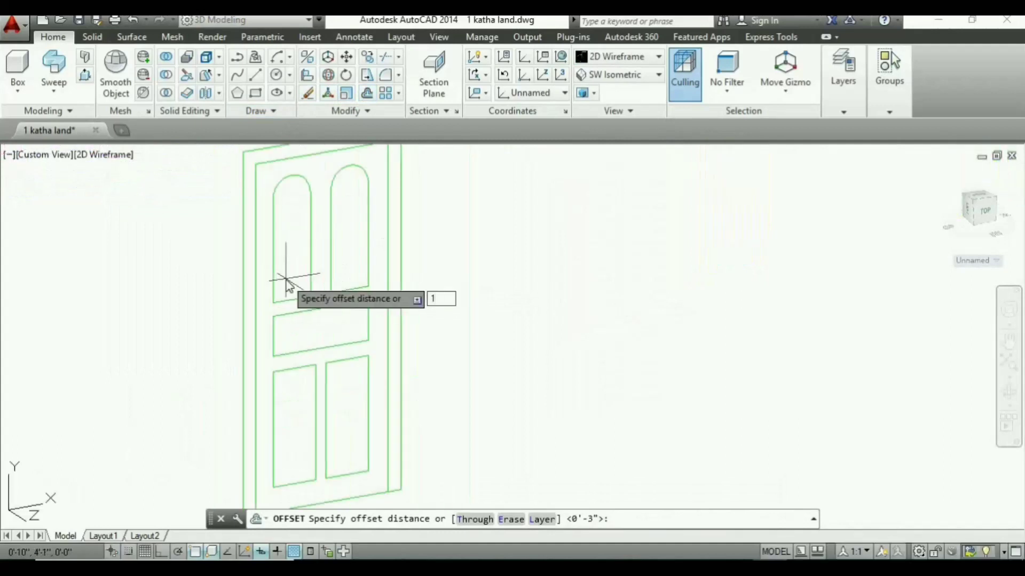
pyautogui.press('Return')
pyautogui.click(331, 238)
pyautogui.click(350, 223)
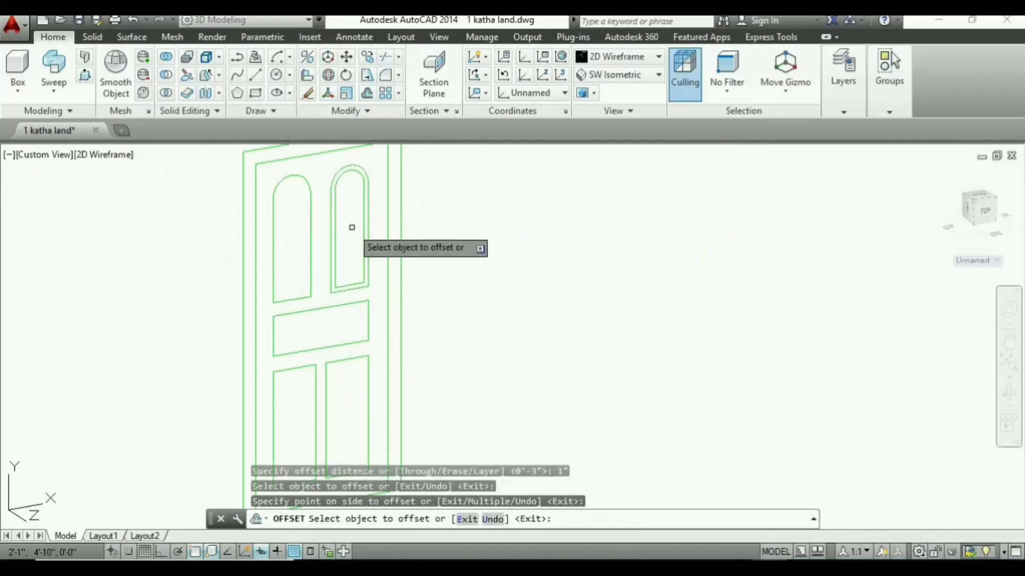
pyautogui.click(309, 236)
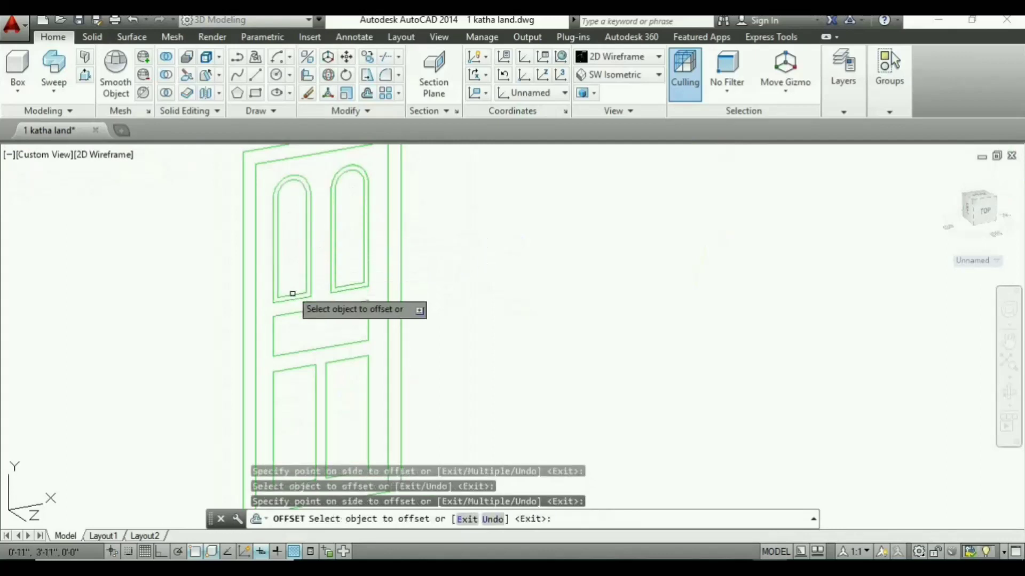
# Step: Offset the middle, lower-left and lower-right rectangular panels 1 inch inward
pyautogui.click(320, 309)
pyautogui.click(307, 331)
pyautogui.click(314, 367)
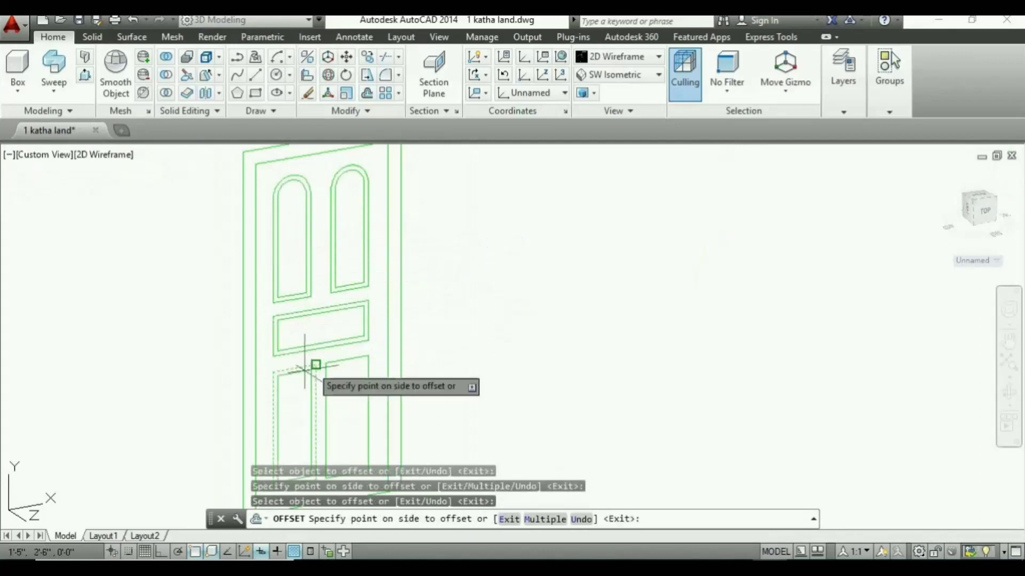
pyautogui.click(350, 363)
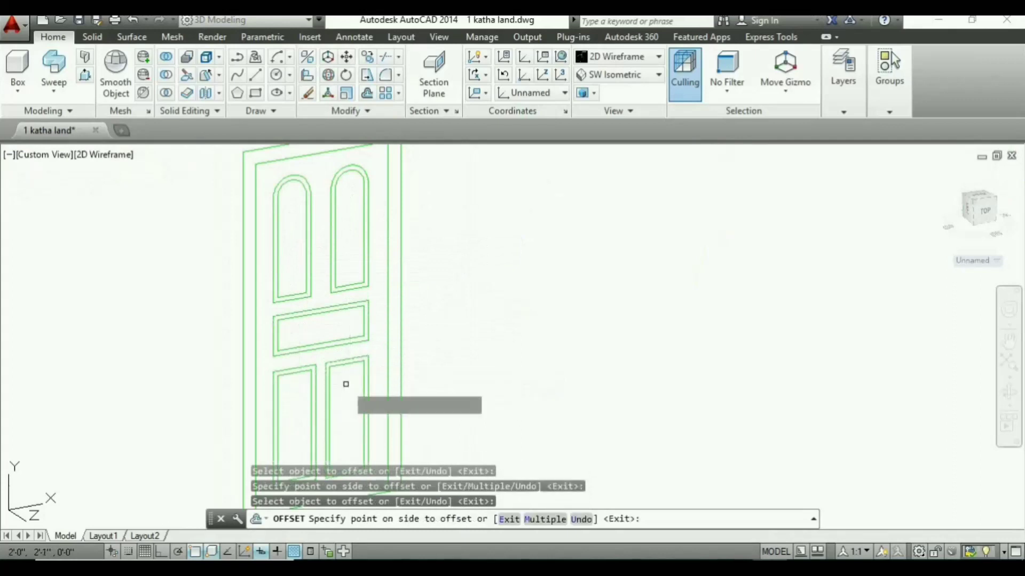
pyautogui.click(344, 384)
pyautogui.press('Return')
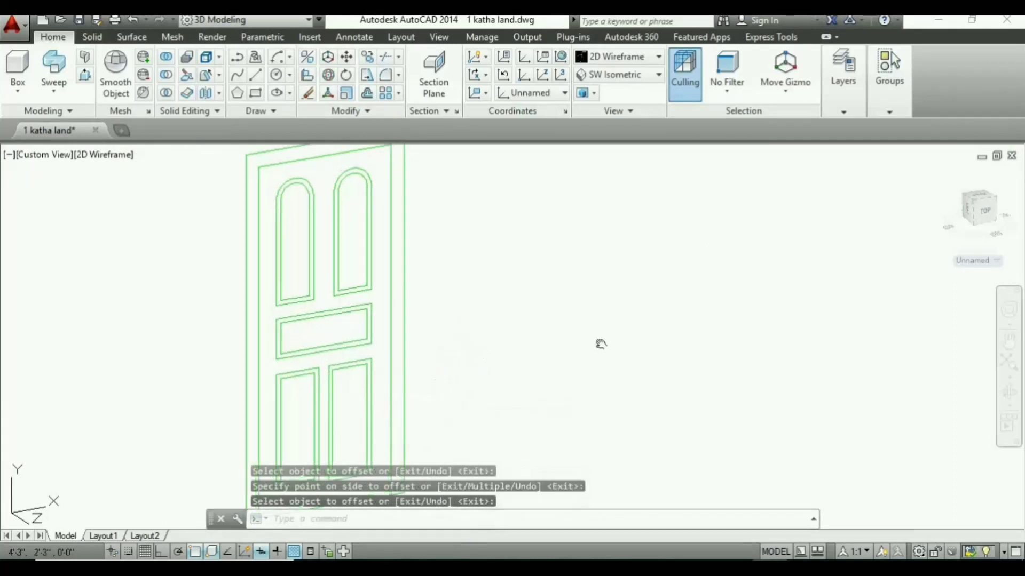
pyautogui.scroll(-2, 599, 346)
pyautogui.scroll(-1, 602, 373)
pyautogui.scroll(3, 440, 288)
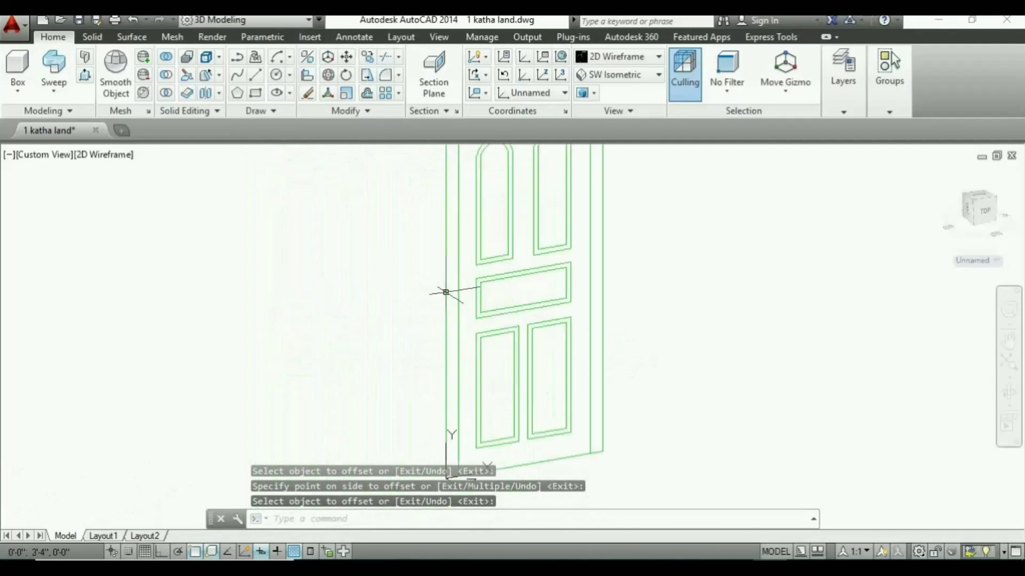
pyautogui.scroll(-3, 460, 288)
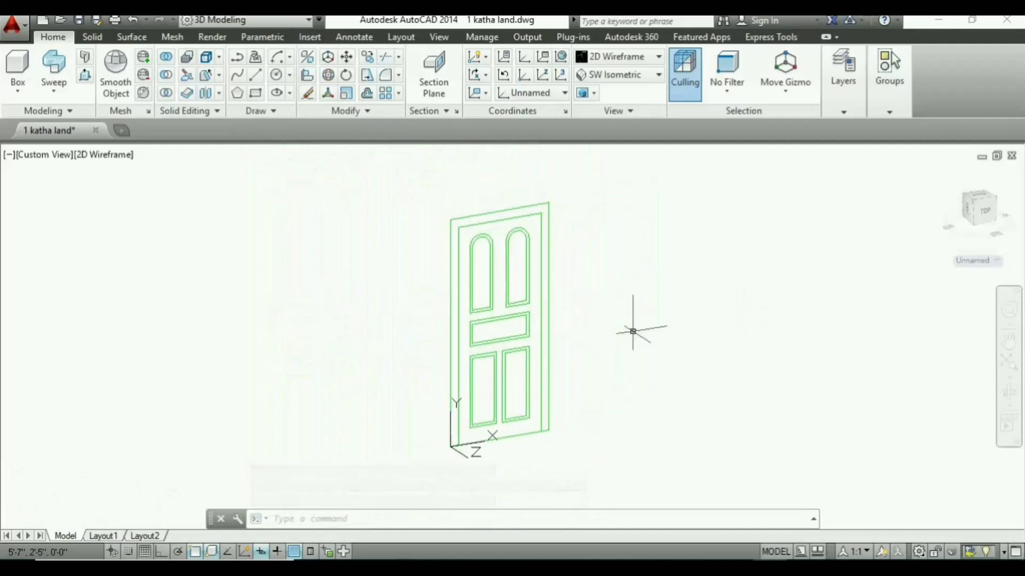
# Step: Presspull the door frame to a 3-inch depth
pyautogui.click(84, 75)
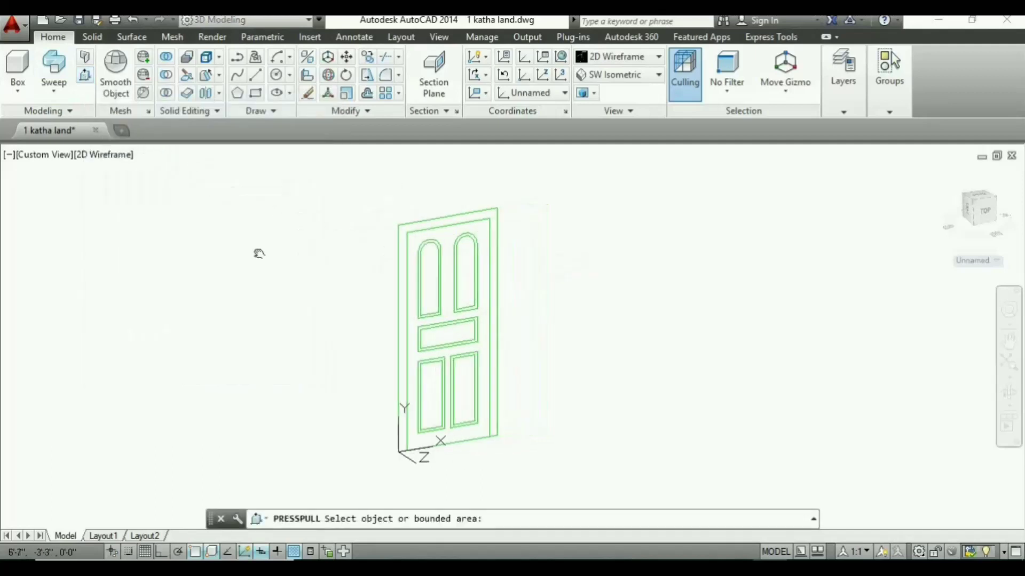
pyautogui.moveTo(259, 254); pyautogui.dragTo(119, 183, button='middle')
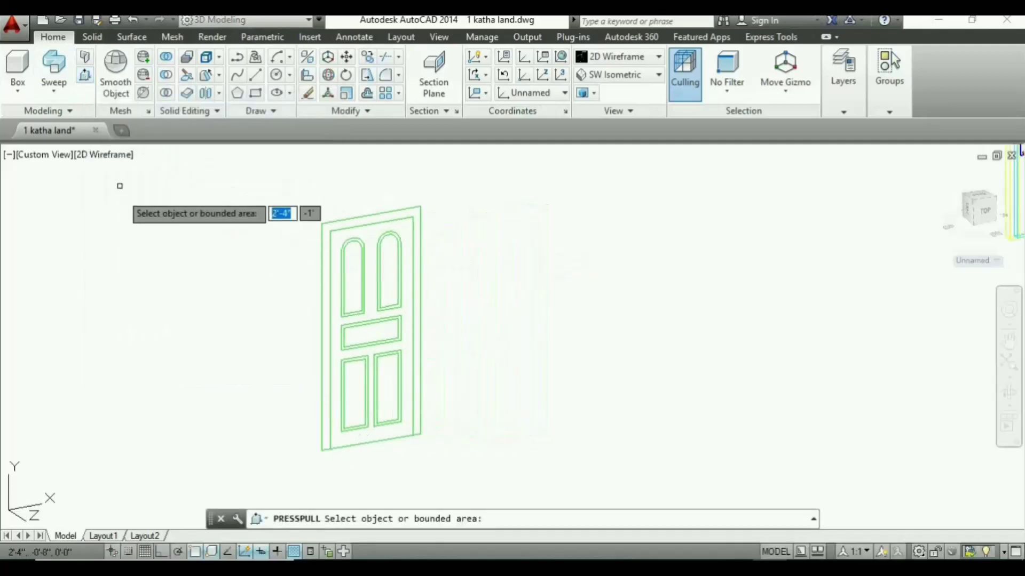
pyautogui.click(325, 230)
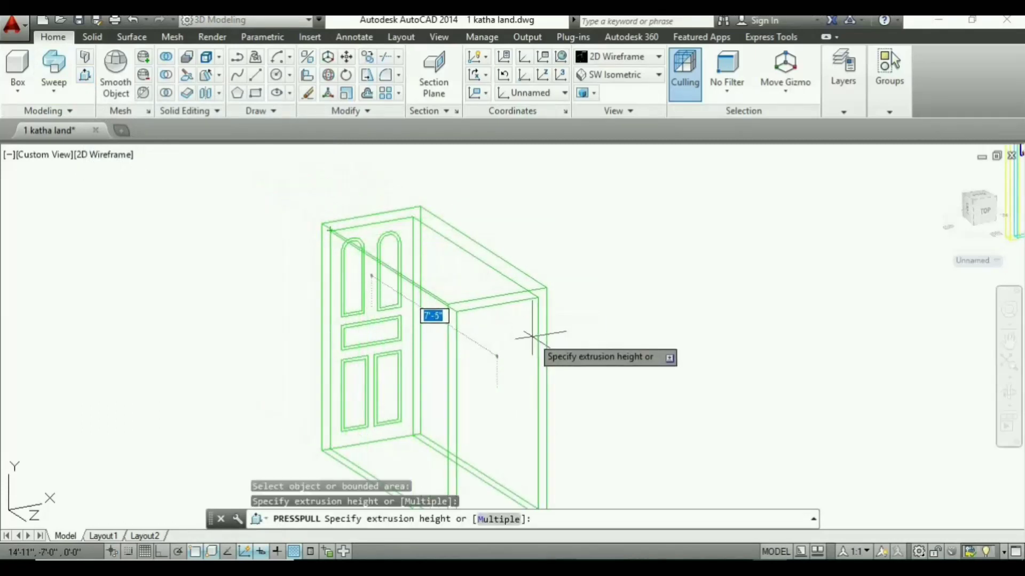
pyautogui.write('3')
pyautogui.press('Return')
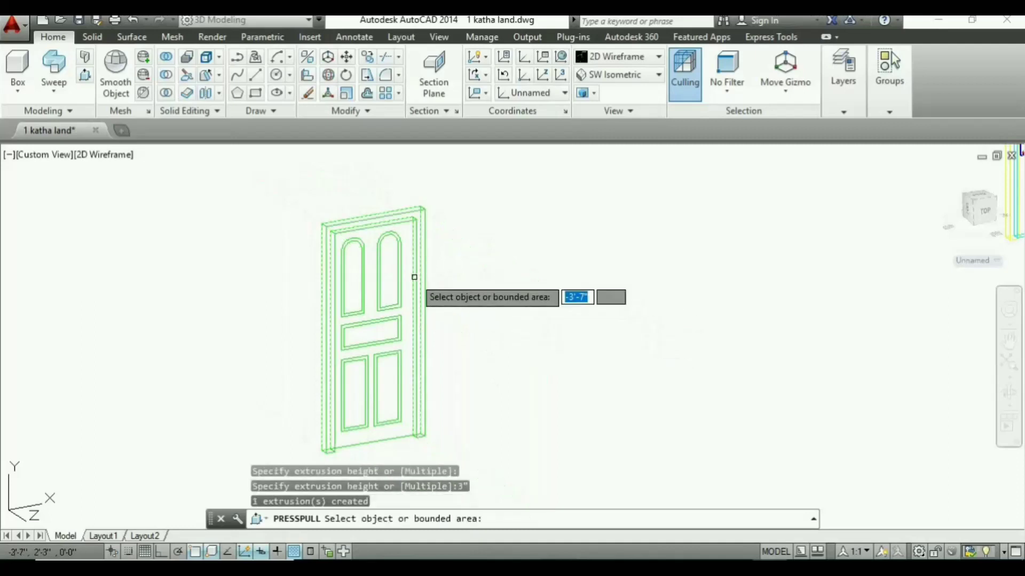
# Step: Extrude the arched panel region 2 inches and a narrow bounded strip 1 inch
pyautogui.scroll(5, 411, 272)
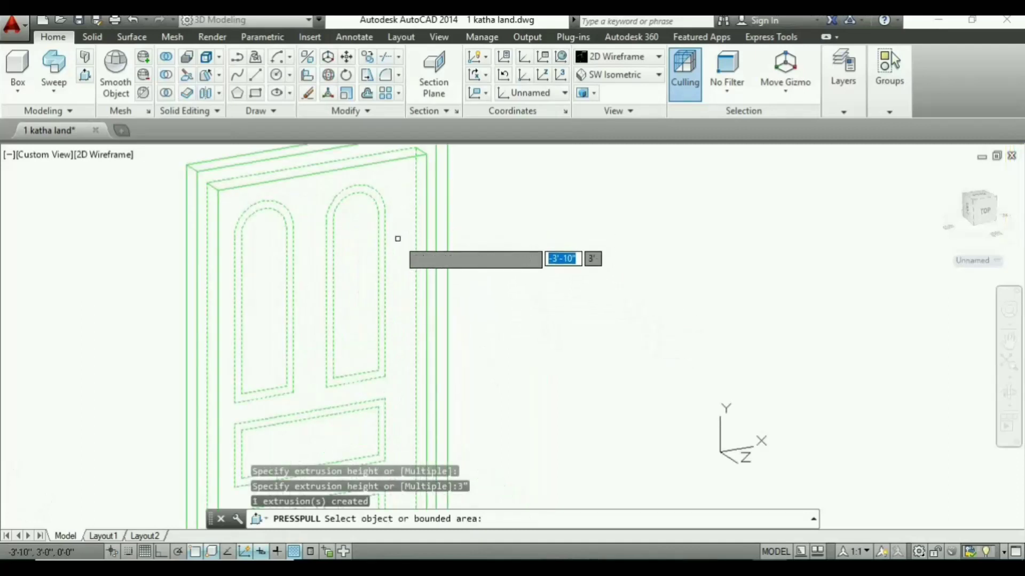
pyautogui.click(405, 235)
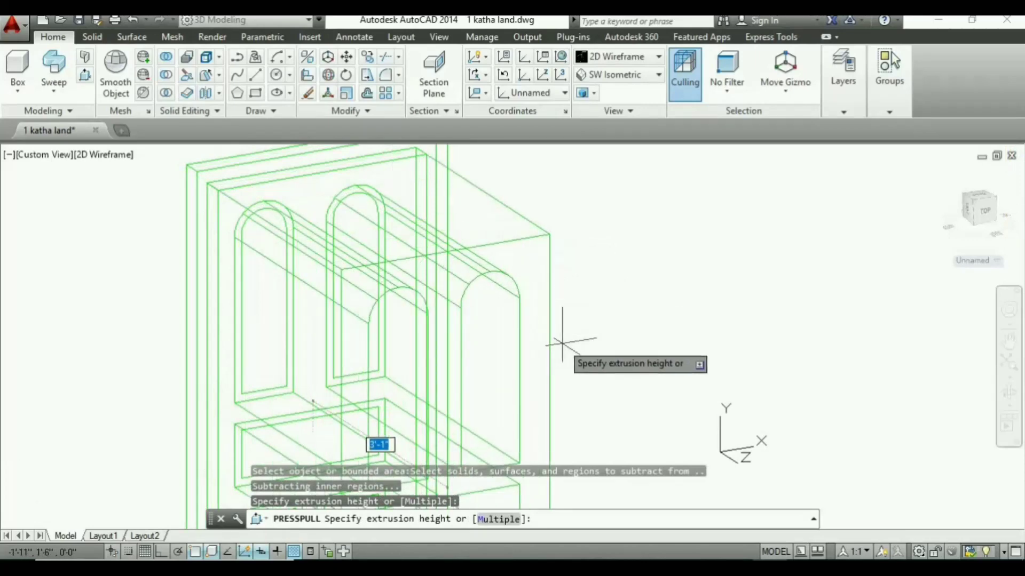
pyautogui.press('Return')
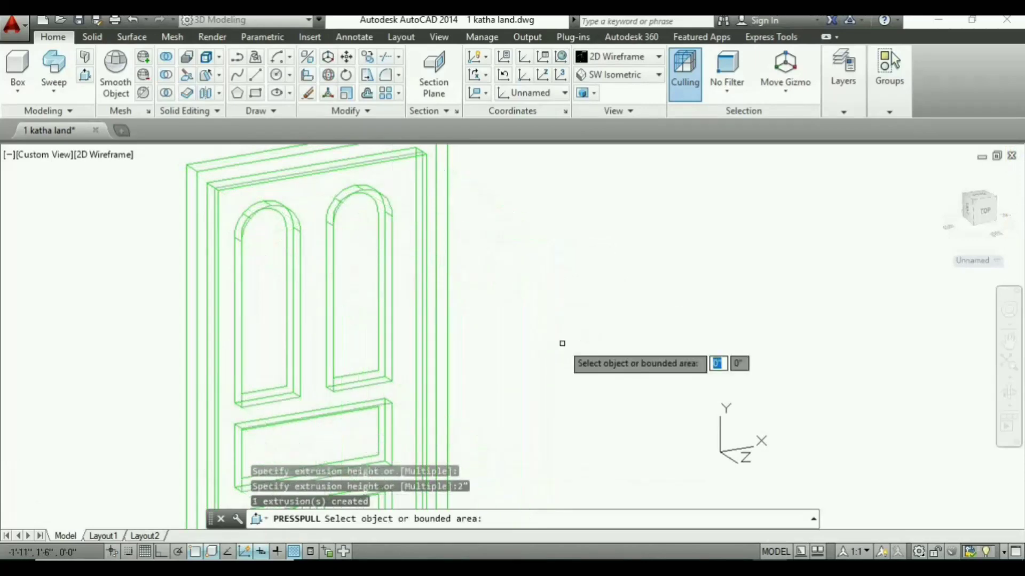
pyautogui.scroll(2, 369, 312)
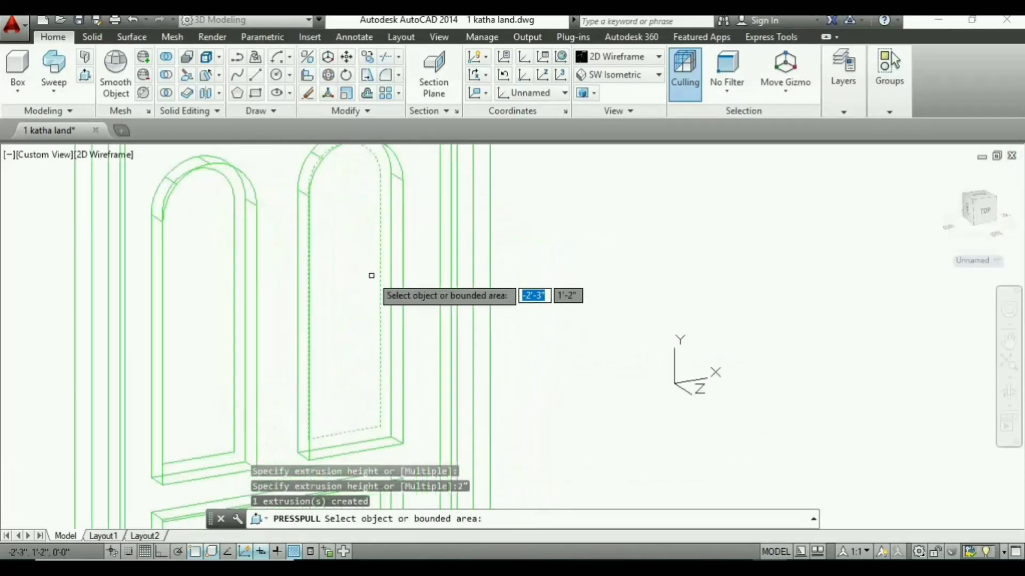
pyautogui.scroll(2, 371, 299)
pyautogui.scroll(-2, 374, 310)
pyautogui.scroll(-3, 378, 302)
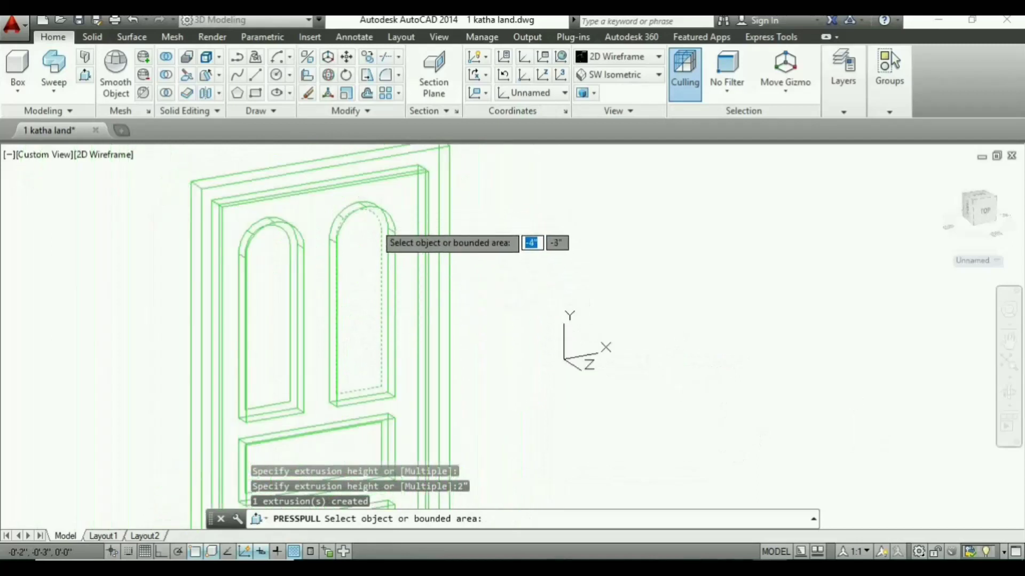
pyautogui.scroll(3, 384, 293)
pyautogui.scroll(3, 383, 293)
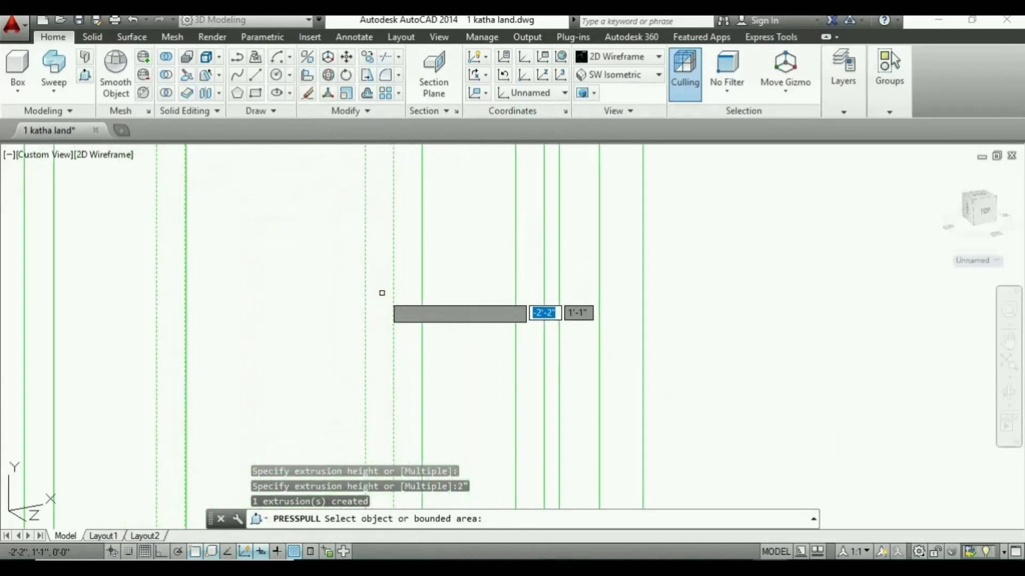
pyautogui.click(378, 291)
pyautogui.write("1'")
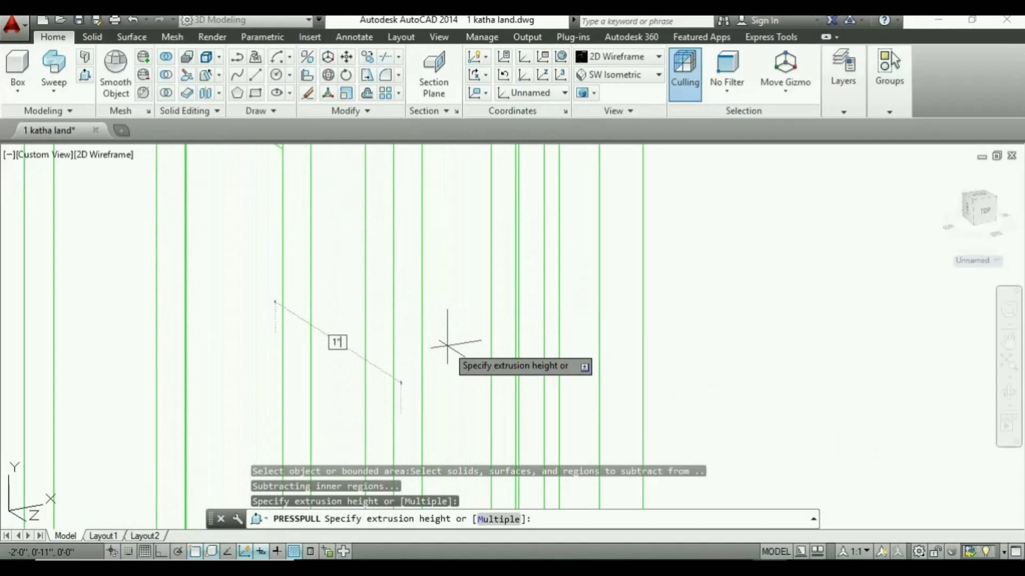
pyautogui.press('Return')
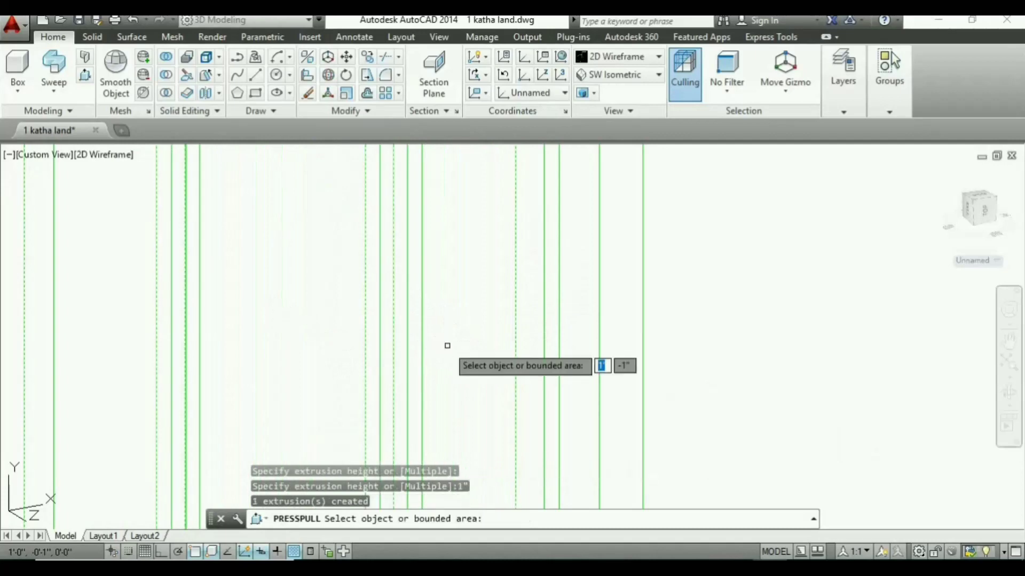
# Step: Extrude the area inside the right arch and two lower panel regions 1 inch each
pyautogui.scroll(-3, 447, 346)
pyautogui.scroll(3, 349, 368)
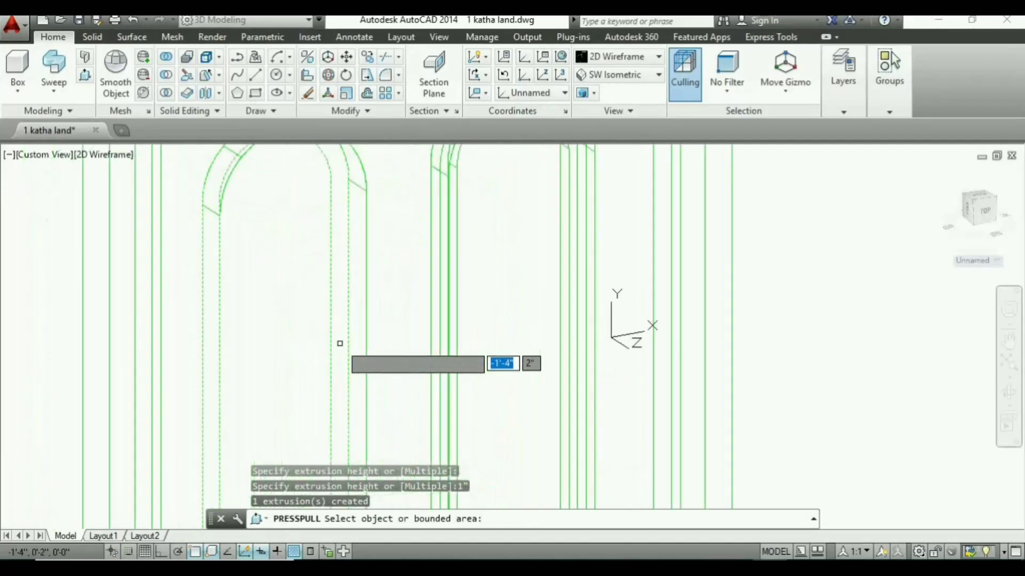
pyautogui.click(283, 344)
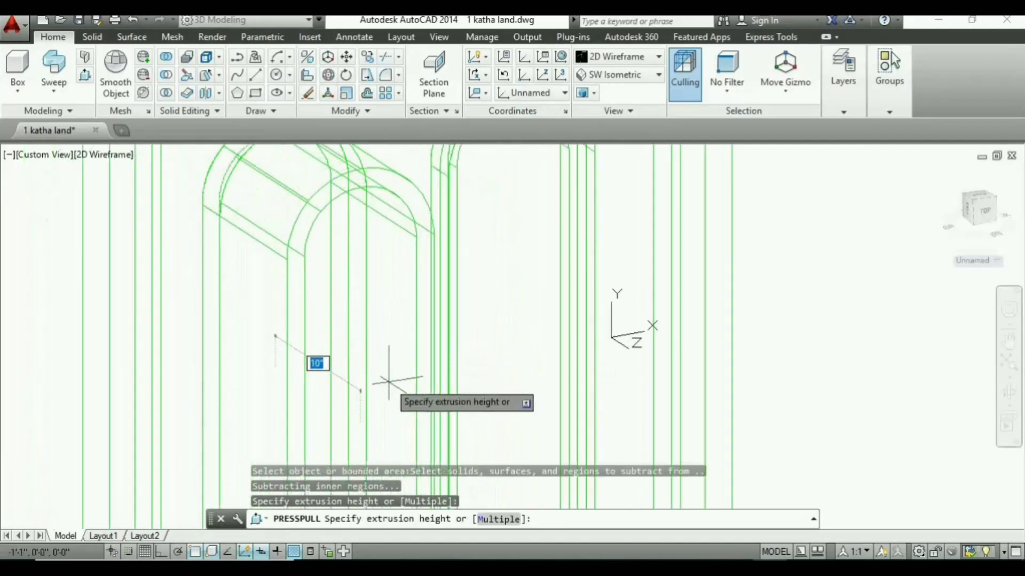
pyautogui.write('1"')
pyautogui.press('Return')
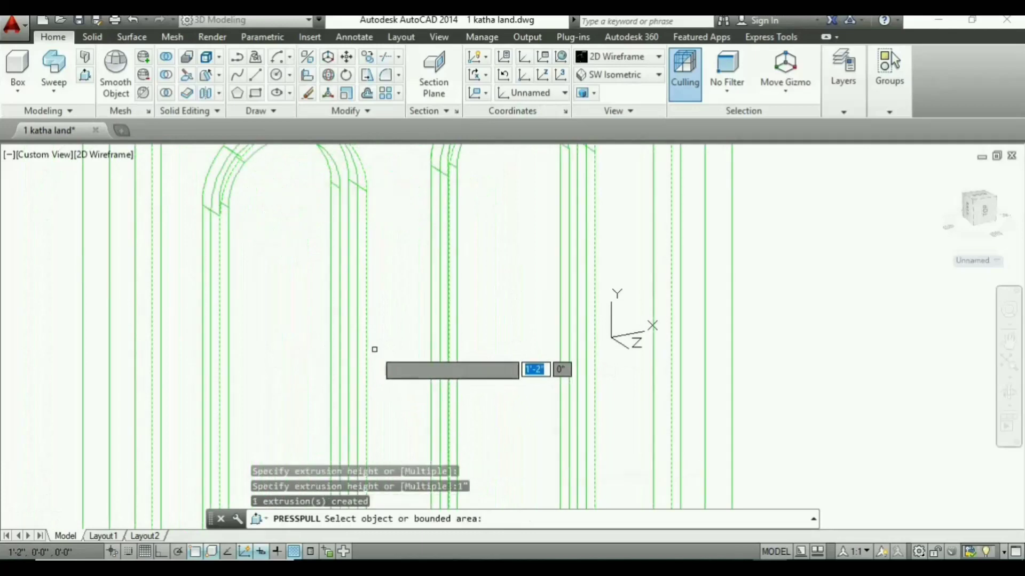
pyautogui.scroll(-3, 407, 361)
pyautogui.scroll(2, 494, 291)
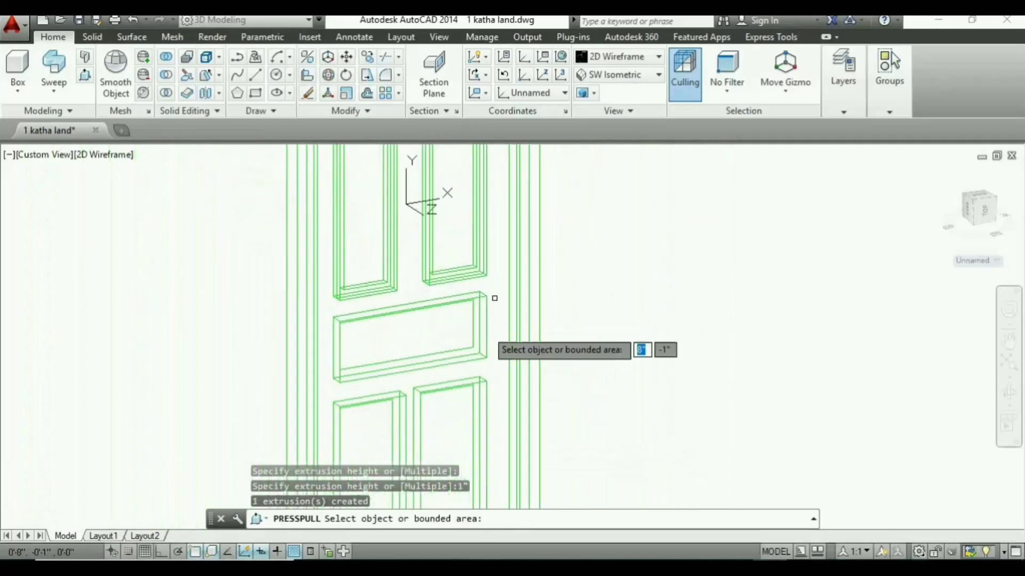
pyautogui.scroll(2, 468, 331)
pyautogui.click(467, 331)
pyautogui.write('1')
pyautogui.moveTo(521, 376); pyautogui.dragTo(537, 169, button='middle')
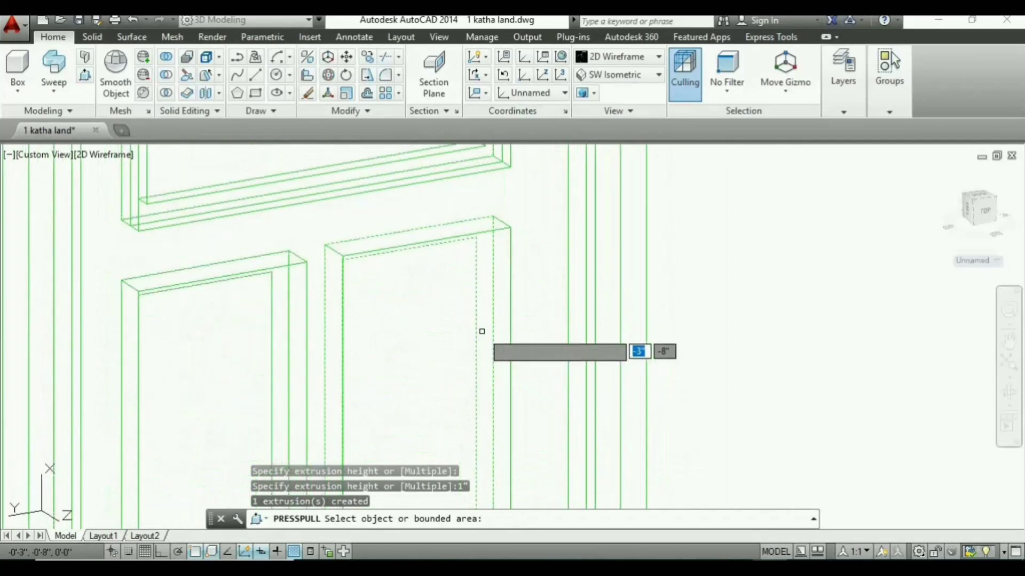
pyautogui.click(350, 417)
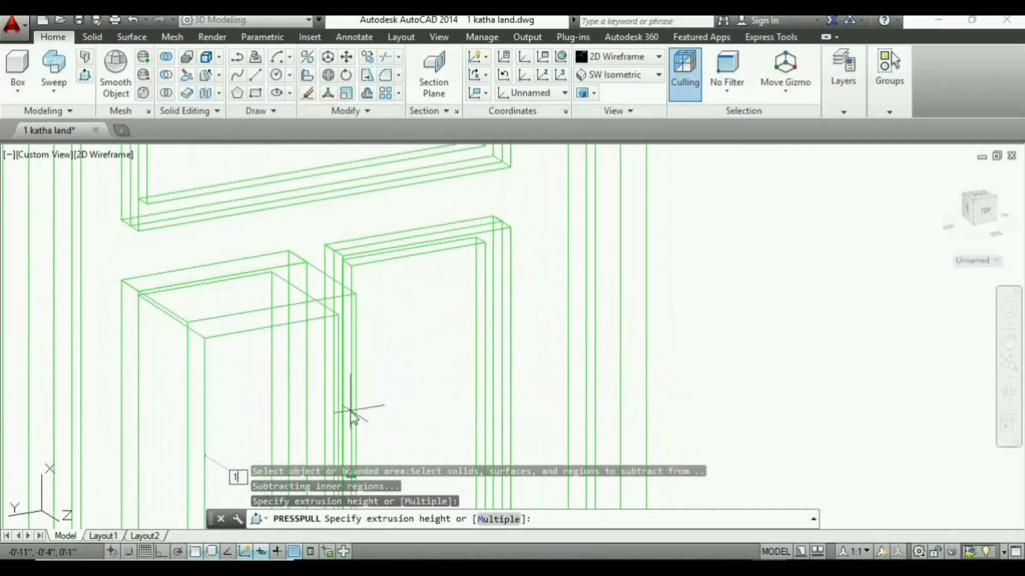
pyautogui.write('1')
pyautogui.press('Return')
# Step: Presspull the left upper panel region to its extrusion height
pyautogui.moveTo(350, 416); pyautogui.dragTo(302, 224, button='middle')
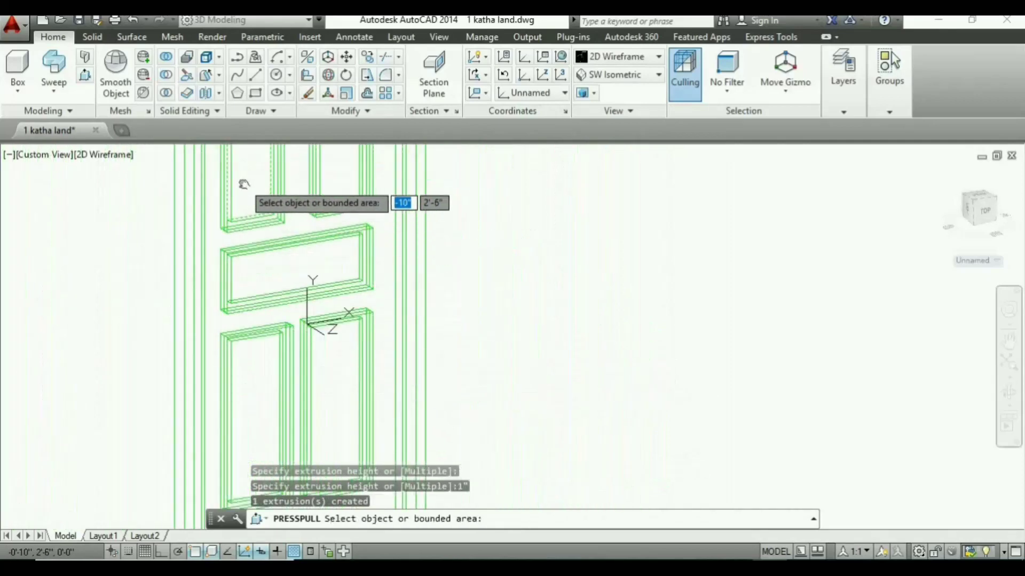
pyautogui.moveTo(243, 183); pyautogui.dragTo(253, 232, button='middle')
pyautogui.click(255, 215)
pyautogui.write('2')
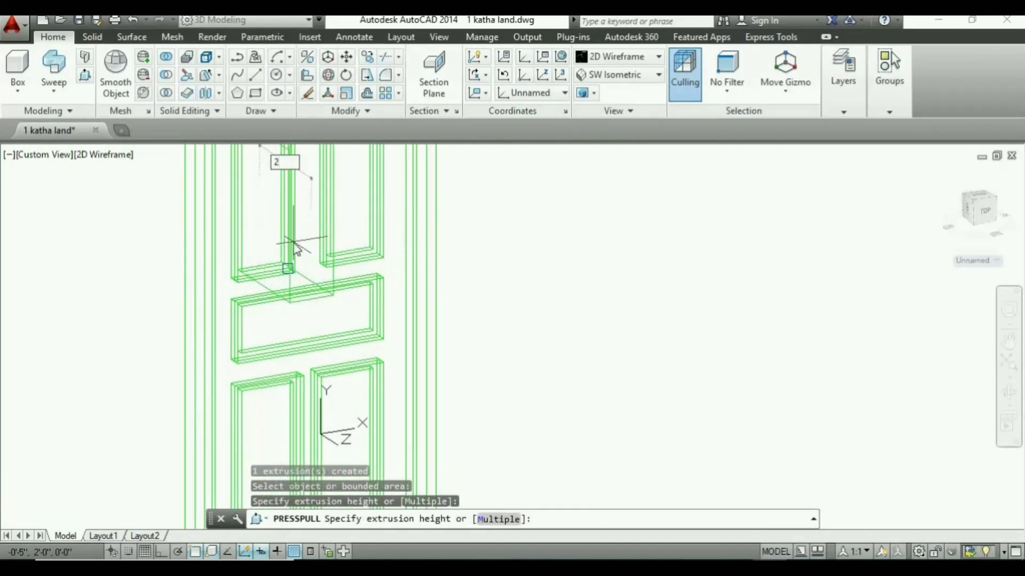
pyautogui.write("'")
pyautogui.press('Return')
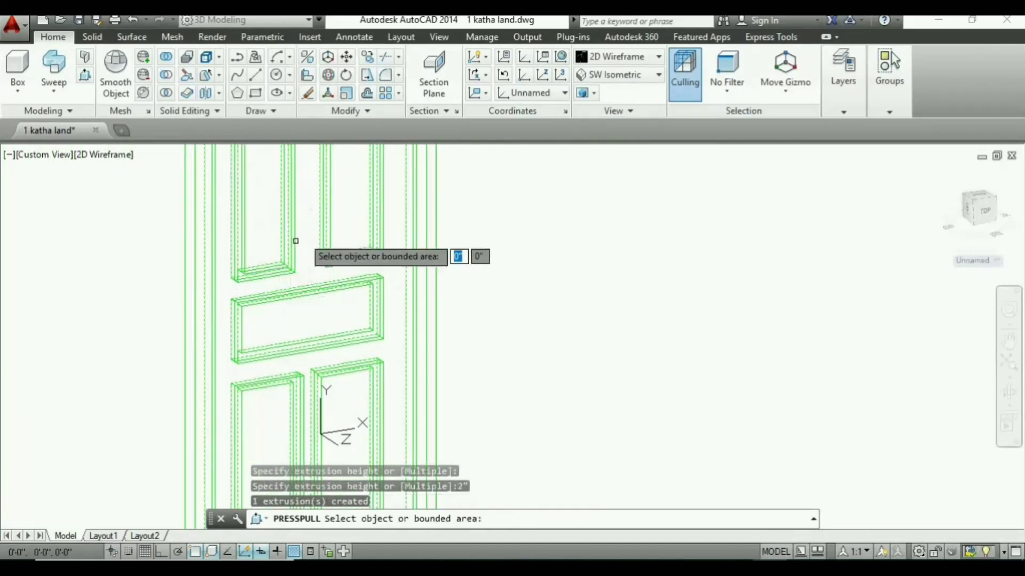
# Step: Extrude the upper-right, middle and lower-right panel borders 2 inches
pyautogui.click(358, 227)
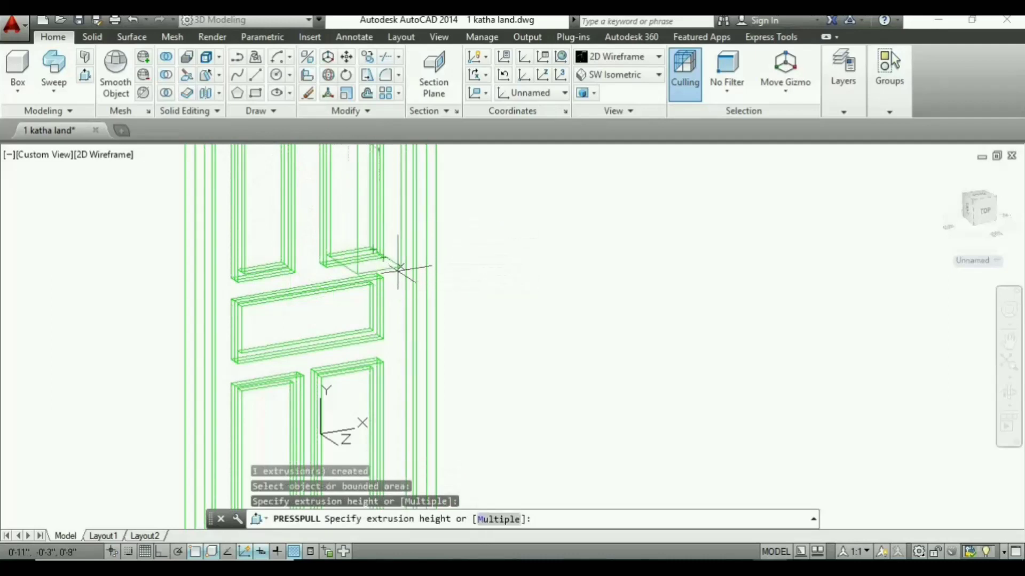
pyautogui.click(399, 270)
pyautogui.click(376, 341)
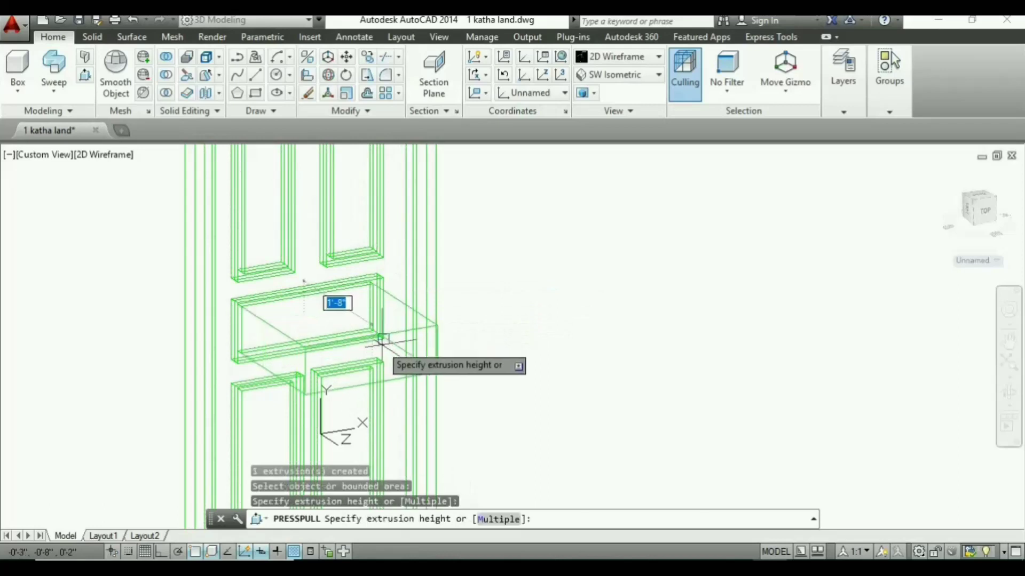
pyautogui.click(394, 368)
pyautogui.moveTo(393, 358); pyautogui.dragTo(414, 214, button='middle')
pyautogui.click(367, 359)
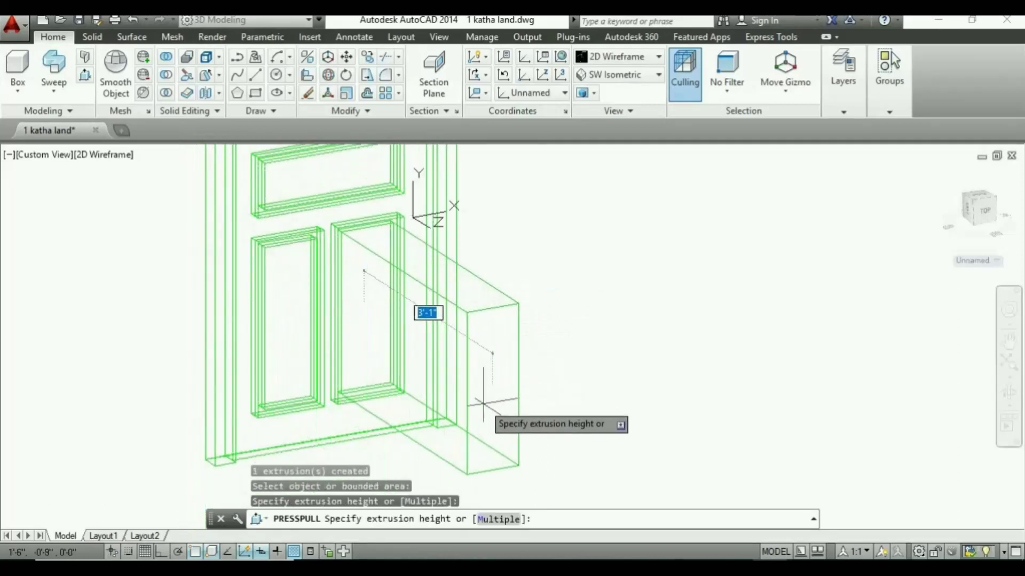
pyautogui.write('2"')
pyautogui.press('Return')
pyautogui.scroll(-5, 480, 406)
pyautogui.press('Return')
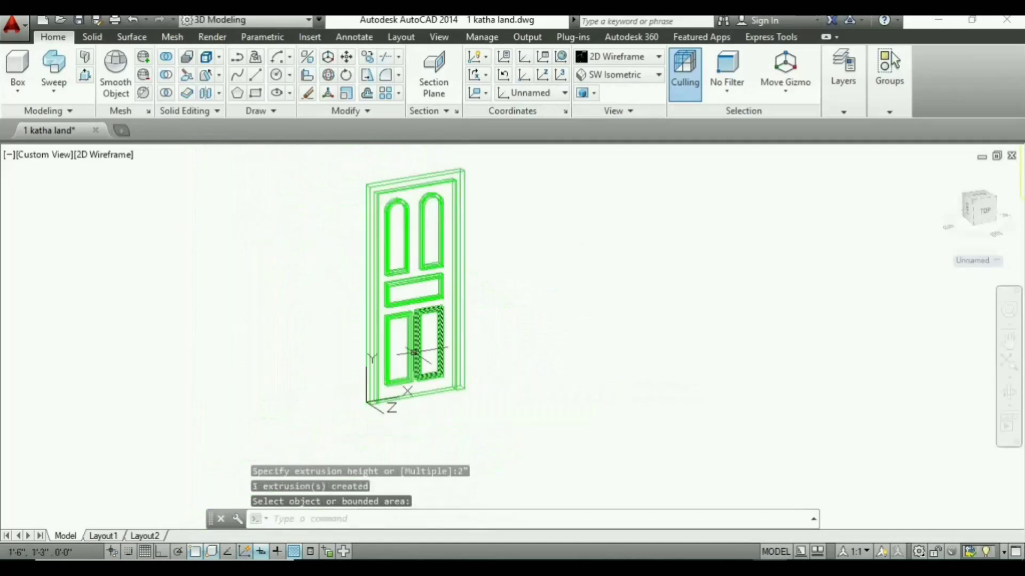
pyautogui.moveTo(556, 247); pyautogui.dragTo(459, 316, button='middle')
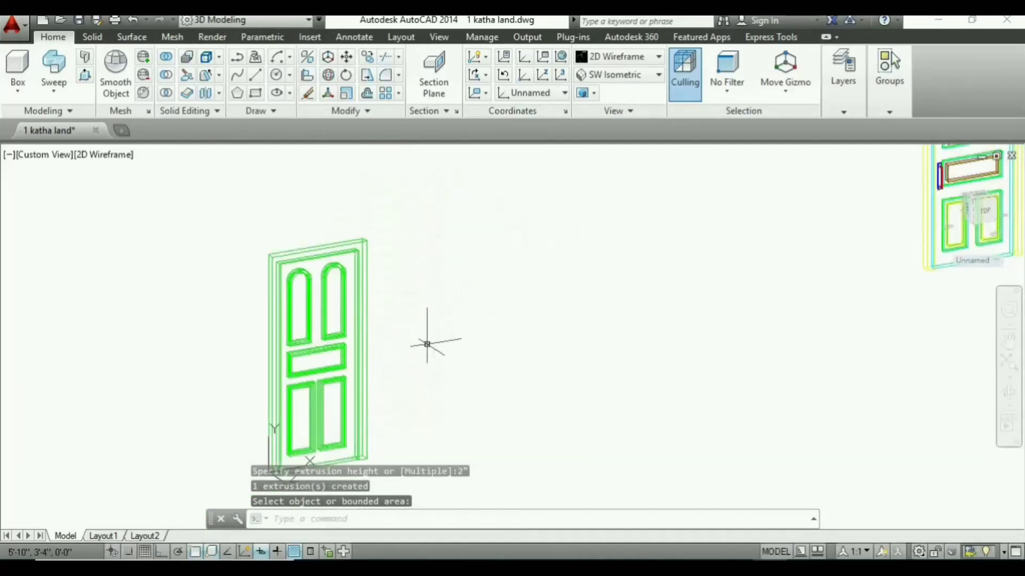
# Step: Switch the viewport visual style to Conceptual, then Realistic, to show the solid door
pyautogui.click(104, 154)
pyautogui.click(144, 211)
pyautogui.scroll(5, 374, 320)
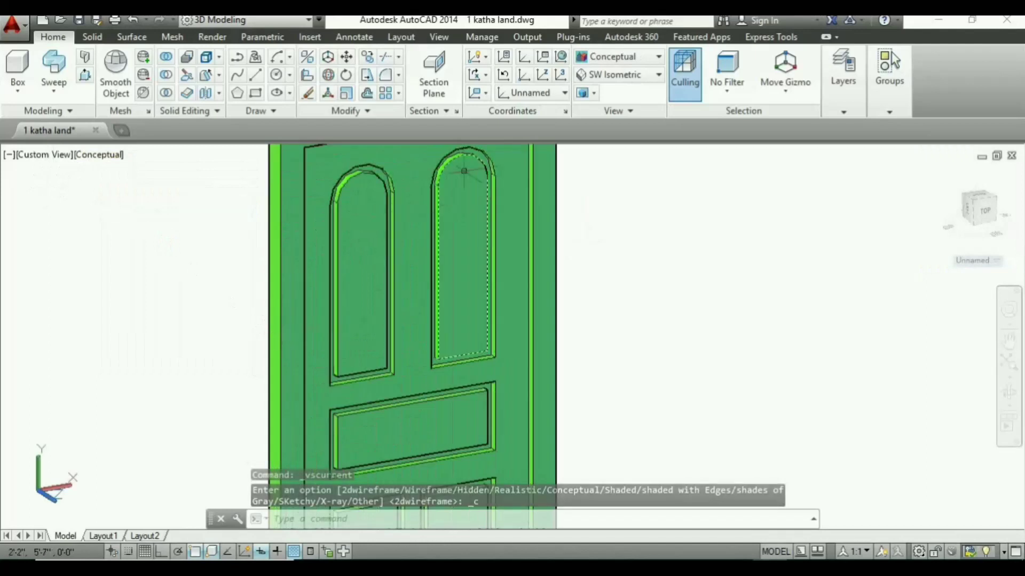
pyautogui.scroll(-4, 443, 267)
pyautogui.moveTo(465, 278); pyautogui.dragTo(389, 289, button='middle')
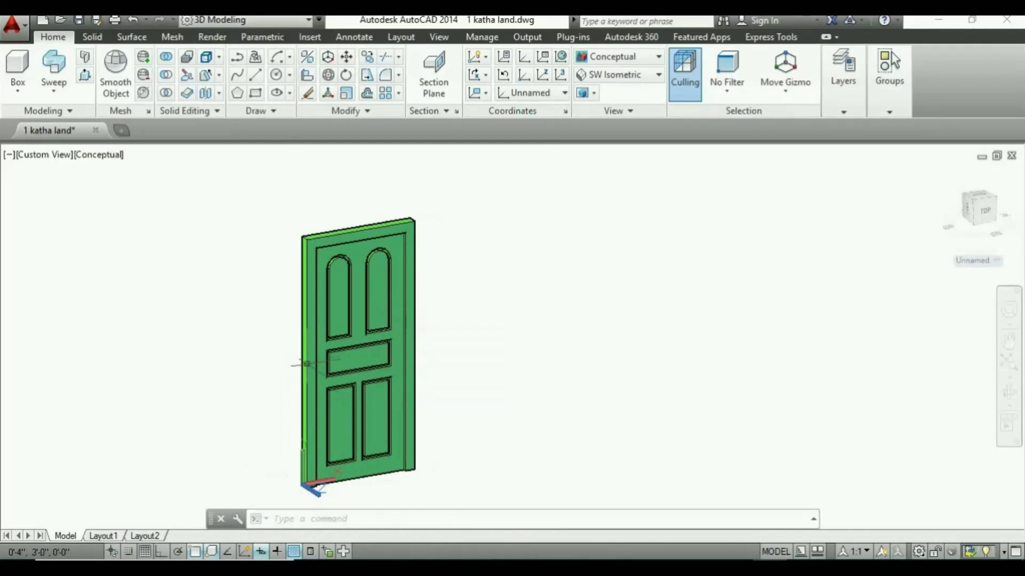
pyautogui.scroll(2, 316, 368)
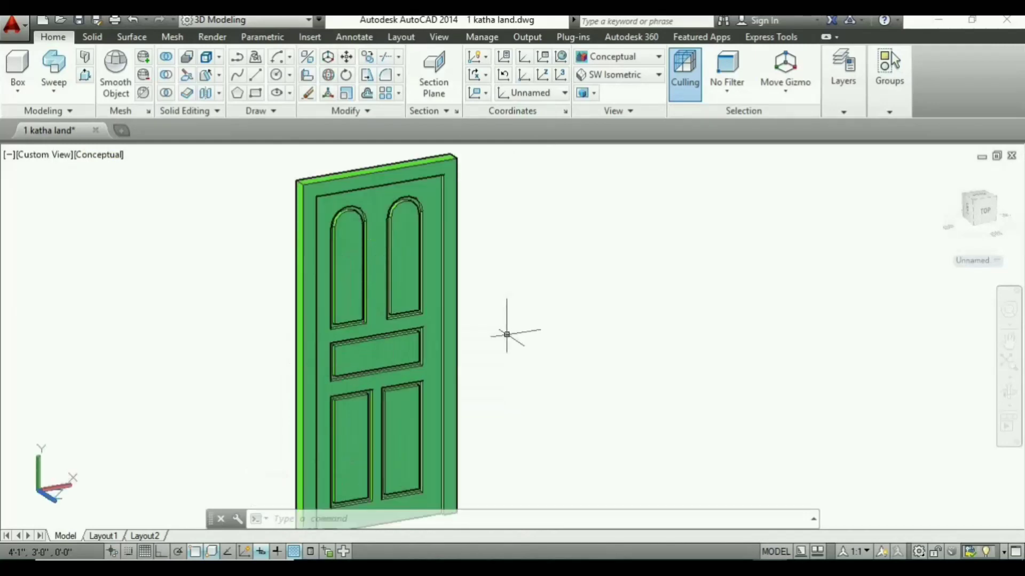
pyautogui.click(107, 156)
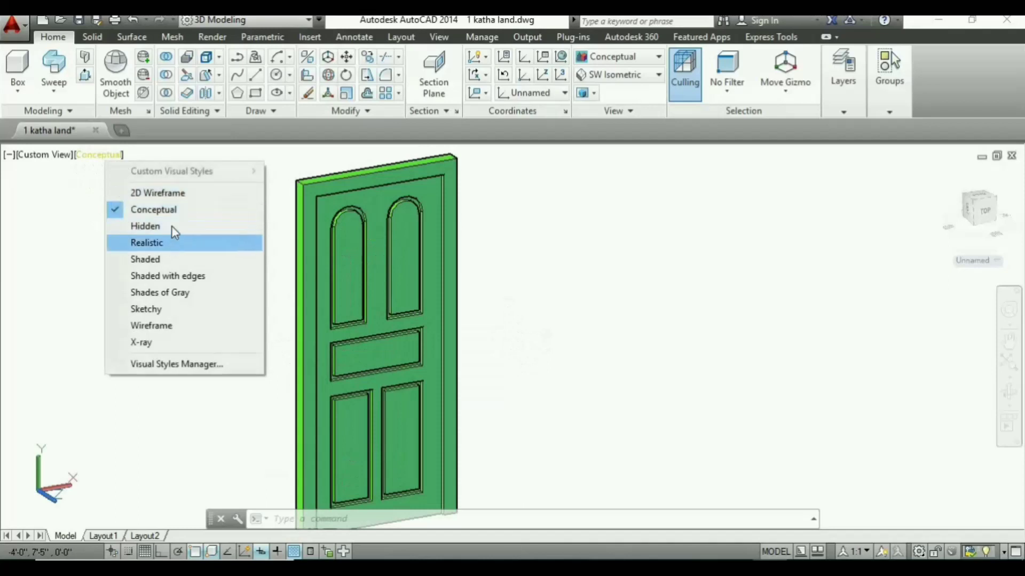
pyautogui.click(183, 243)
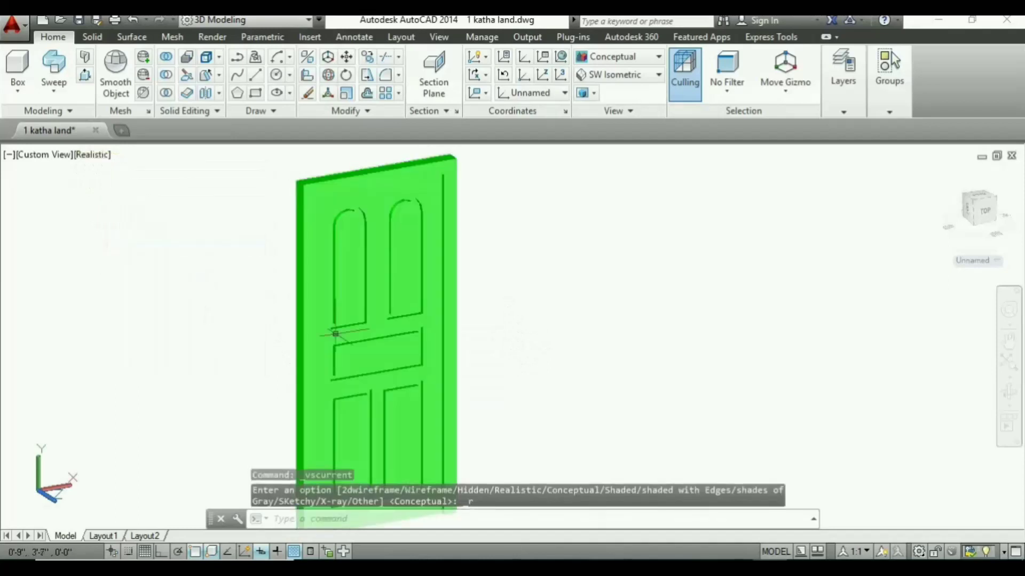
pyautogui.scroll(-2, 421, 332)
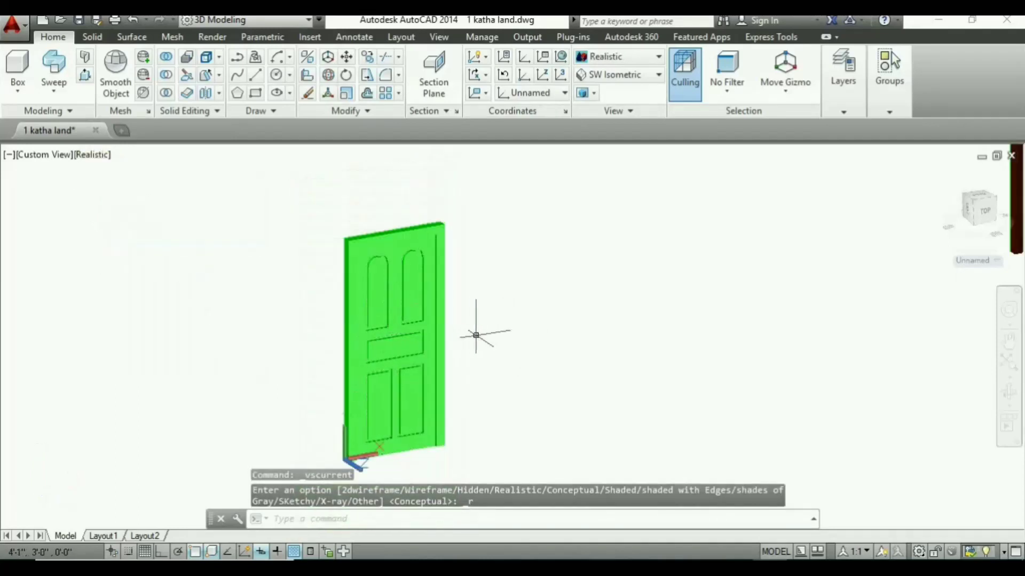
# Step: Apply Cocobolo wood to the door frame using the Materials Browser (MAT)
pyautogui.write('ma')
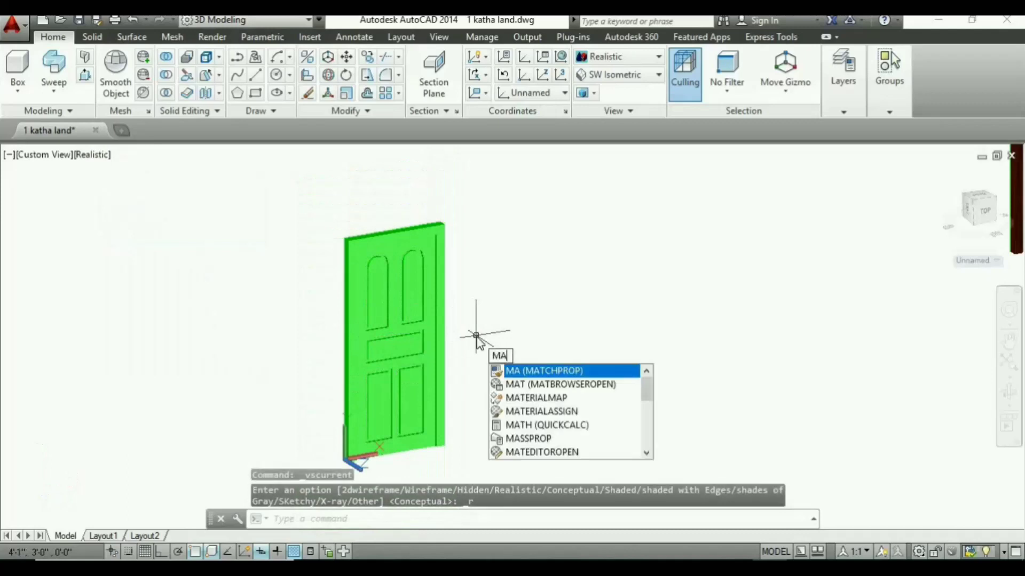
pyautogui.write('t')
pyautogui.press('Return')
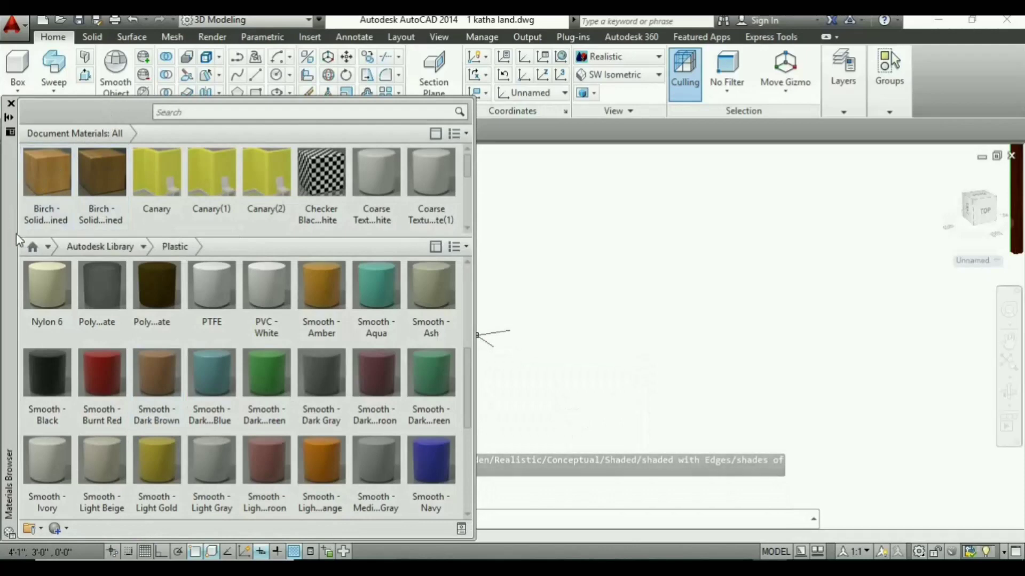
pyautogui.moveTo(16, 233)
pyautogui.mouseDown()
pyautogui.moveTo(396, 290)
pyautogui.moveTo(998, 208)
pyautogui.moveTo(1000, 222)
pyautogui.mouseUp()
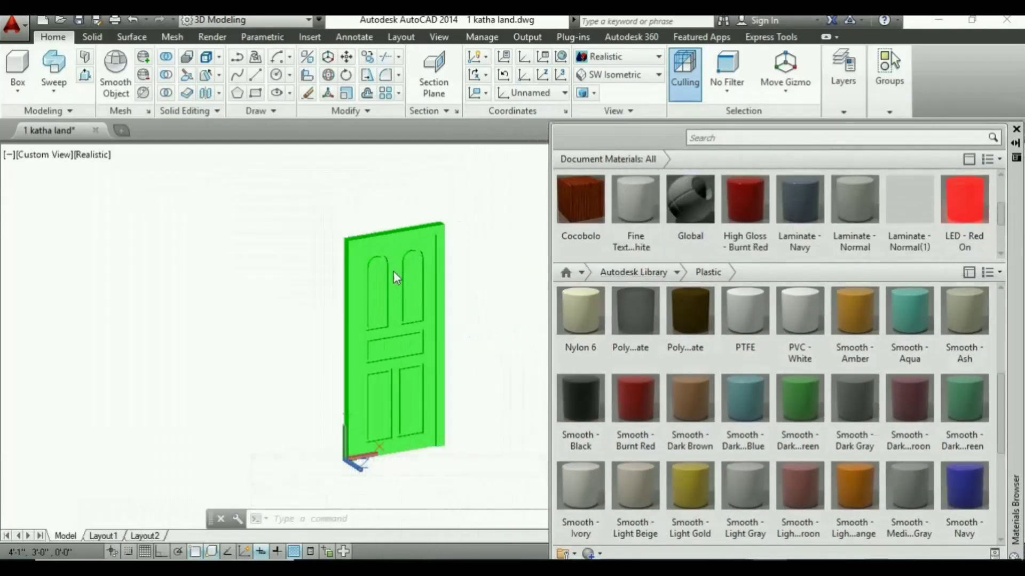
pyautogui.scroll(3, 470, 294)
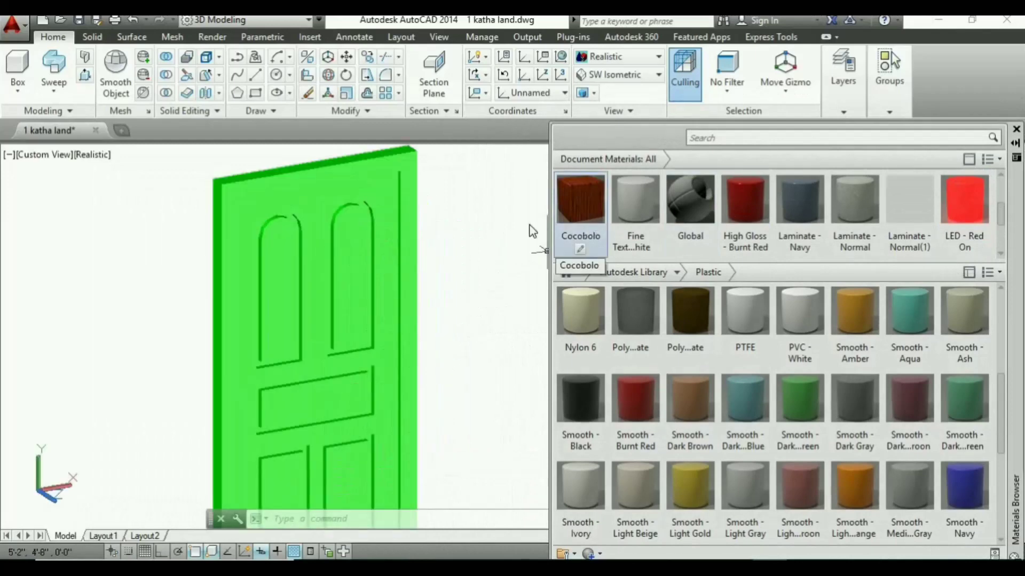
pyautogui.moveTo(532, 231)
pyautogui.mouseDown()
pyautogui.moveTo(399, 261)
pyautogui.moveTo(405, 246)
pyautogui.mouseUp()
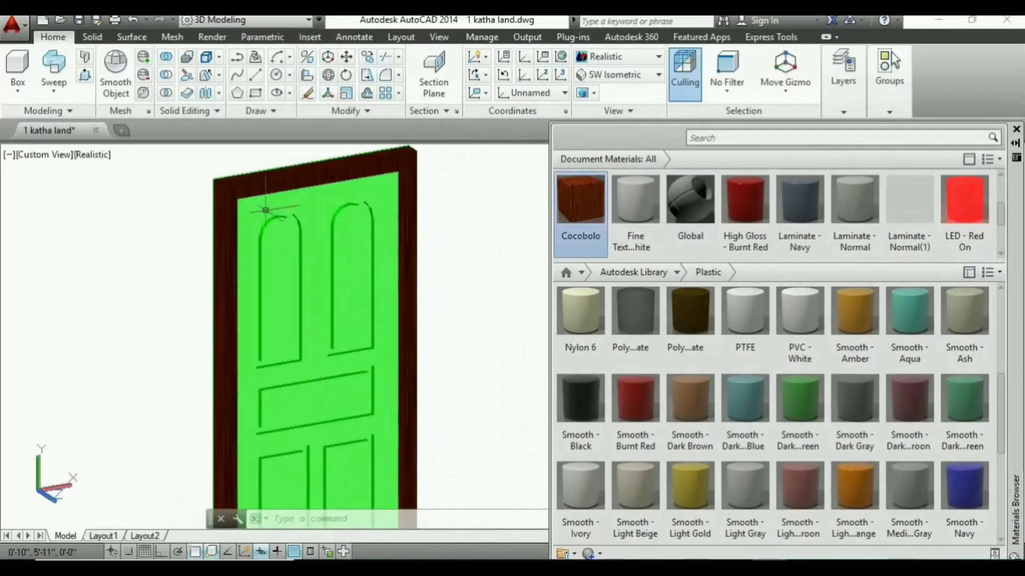
# Step: Turn the two arched panels, the middle panel and both lower panels dark red
pyautogui.moveTo(746, 198)
pyautogui.mouseDown()
pyautogui.moveTo(362, 336)
pyautogui.moveTo(348, 307)
pyautogui.mouseUp()
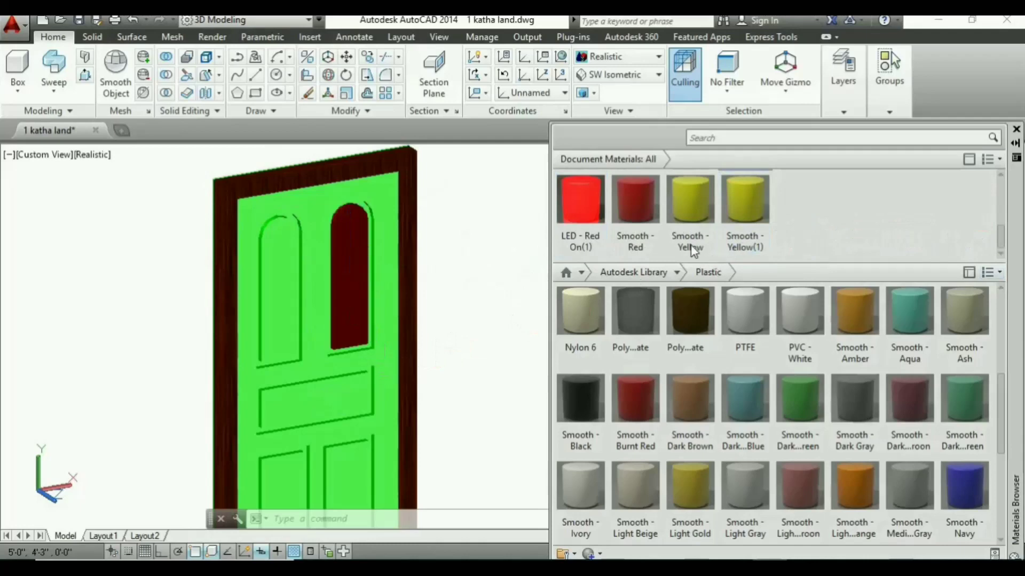
pyautogui.moveTo(635, 202); pyautogui.dragTo(283, 296)
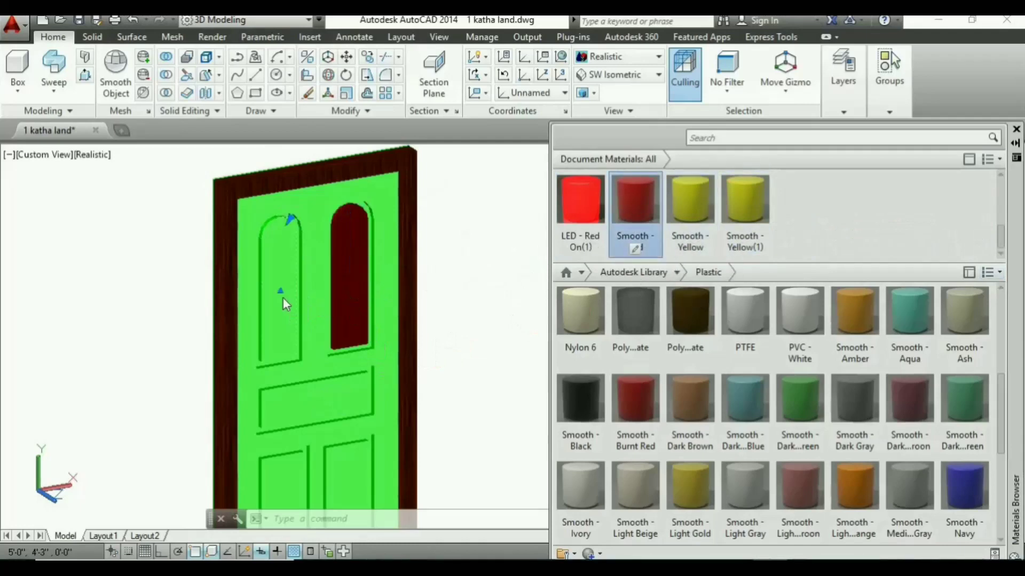
pyautogui.scroll(3, 860, 234)
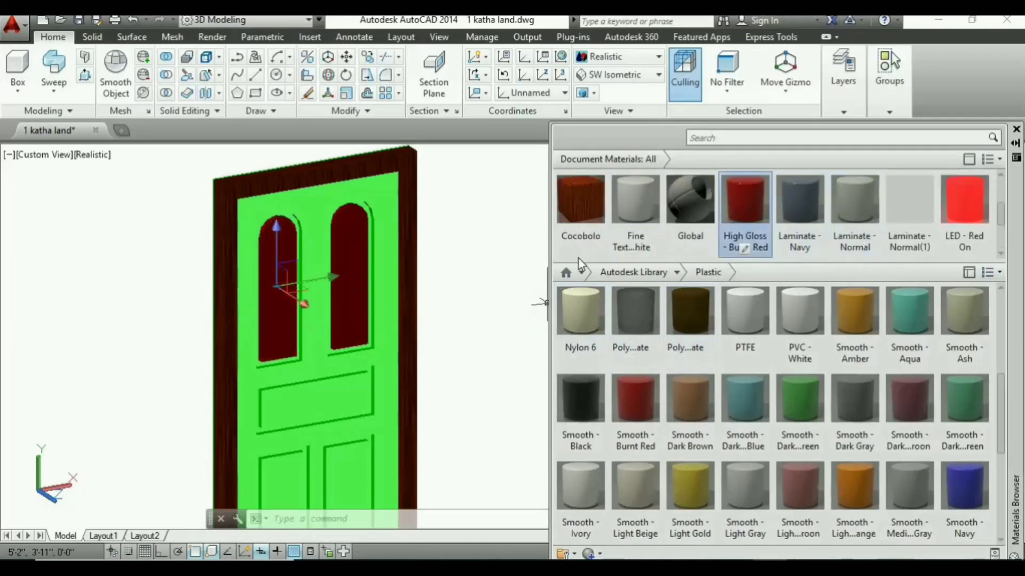
pyautogui.moveTo(376, 409); pyautogui.dragTo(350, 401)
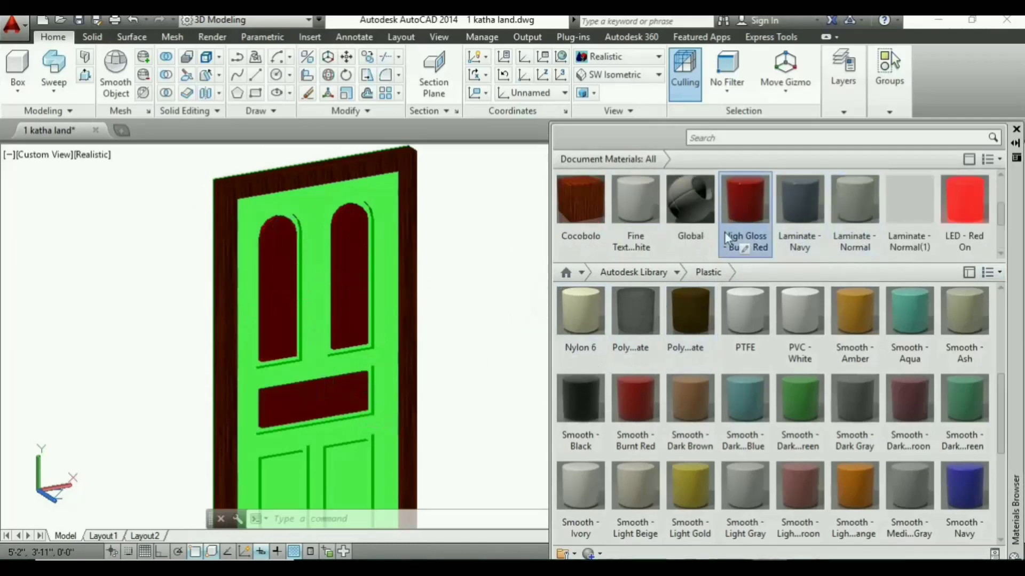
pyautogui.moveTo(354, 465); pyautogui.dragTo(354, 467)
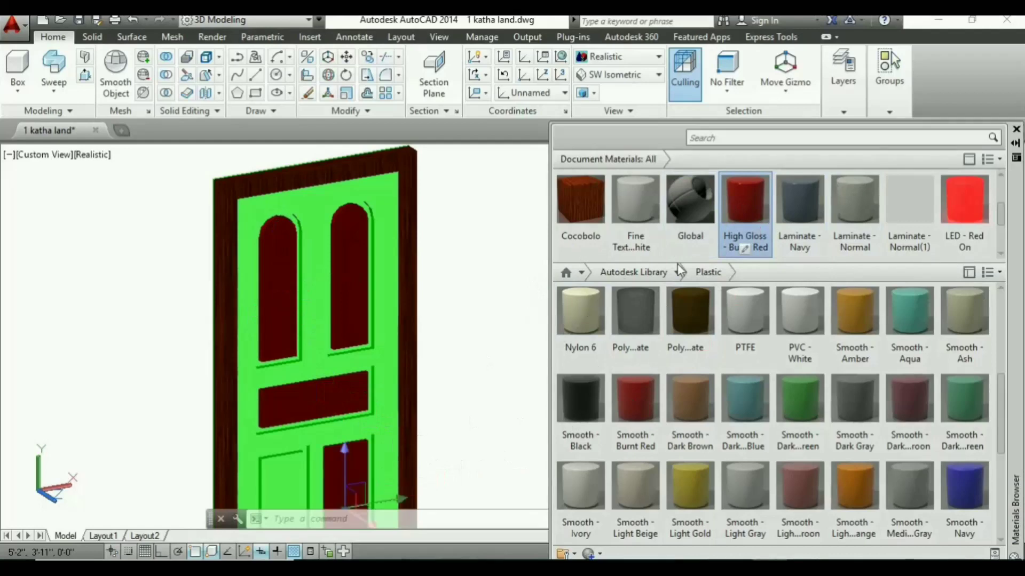
pyautogui.moveTo(744, 214); pyautogui.dragTo(287, 470)
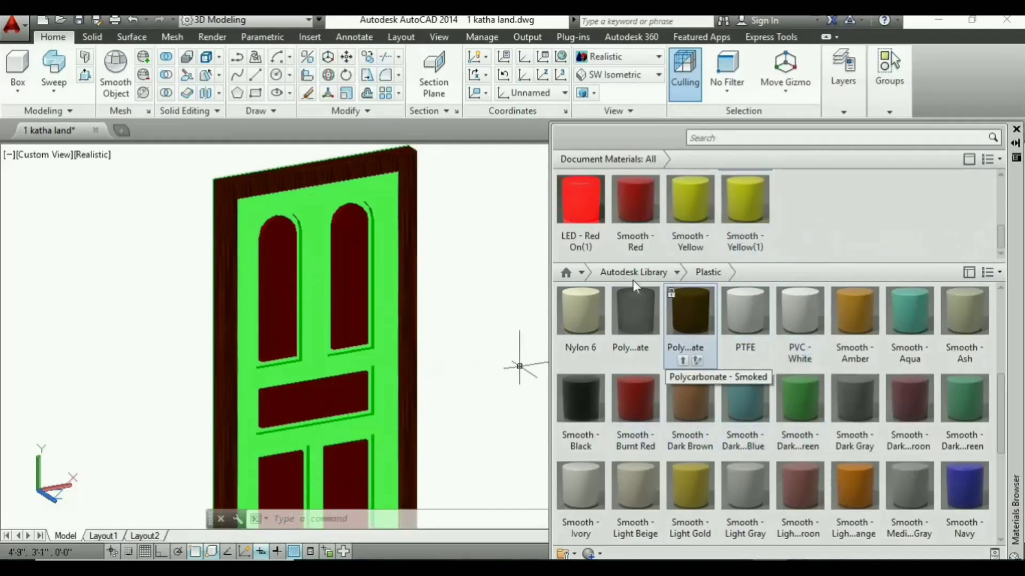
# Step: Give the door face a Birch finish from the Wood library and close the browser
pyautogui.click(676, 273)
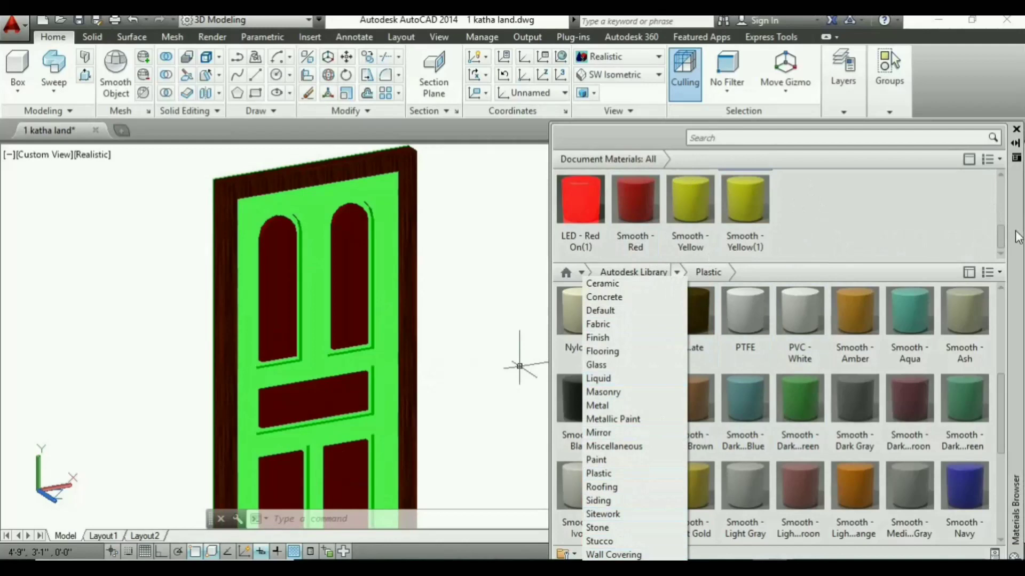
pyautogui.moveTo(1015, 196)
pyautogui.mouseDown()
pyautogui.moveTo(924, 136)
pyautogui.moveTo(941, 93)
pyautogui.mouseUp()
pyautogui.click(601, 172)
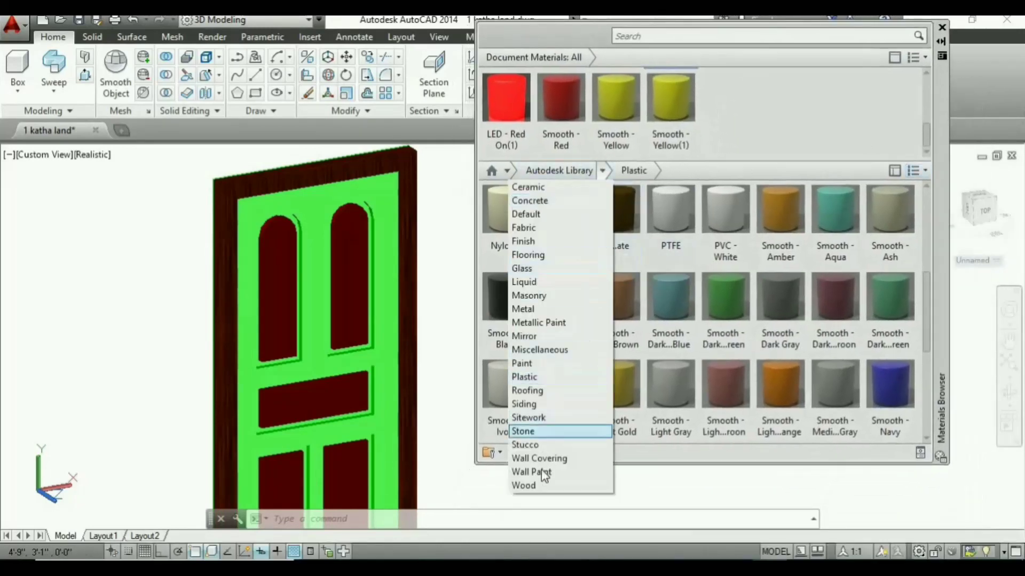
pyautogui.click(533, 486)
pyautogui.moveTo(619, 298); pyautogui.dragTo(315, 245)
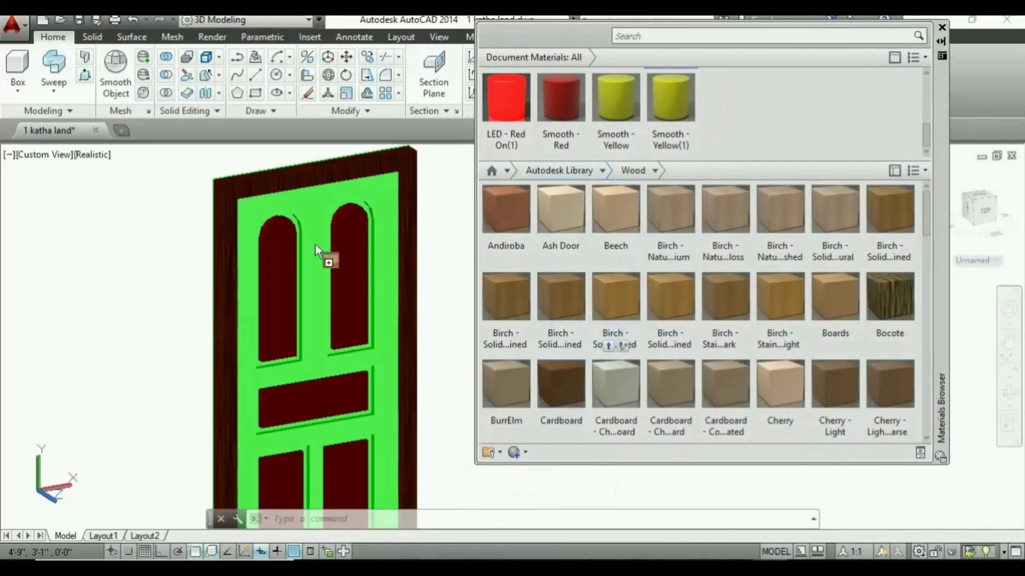
pyautogui.moveTo(309, 206); pyautogui.dragTo(310, 205)
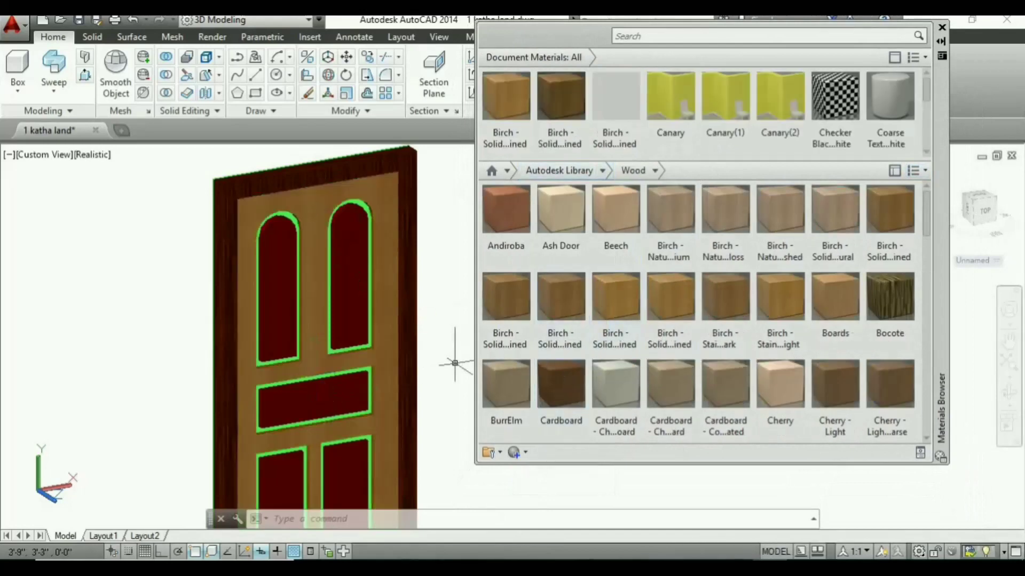
pyautogui.scroll(-2, 430, 360)
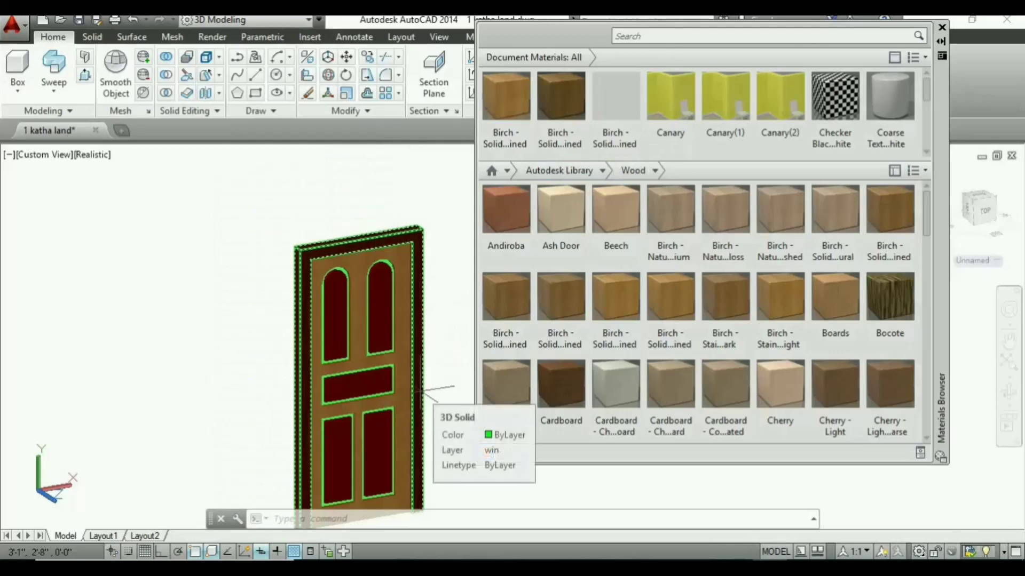
pyautogui.click(943, 27)
# Step: Pan and zoom around the model to show both doors and centre the new door
pyautogui.scroll(-2, 731, 297)
pyautogui.scroll(-2, 496, 353)
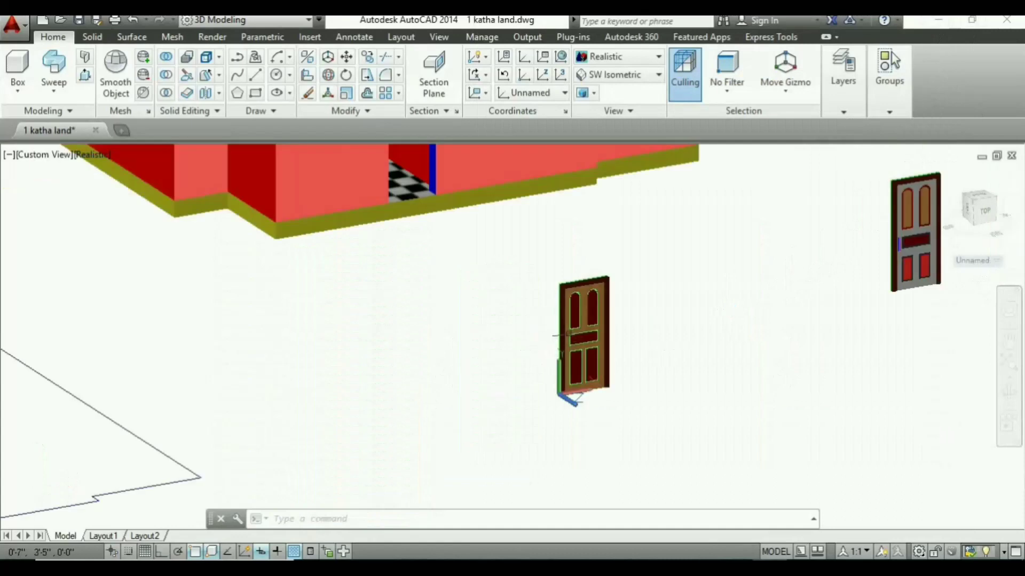
pyautogui.scroll(2, 577, 341)
pyautogui.scroll(3, 576, 342)
pyautogui.scroll(-2, 727, 344)
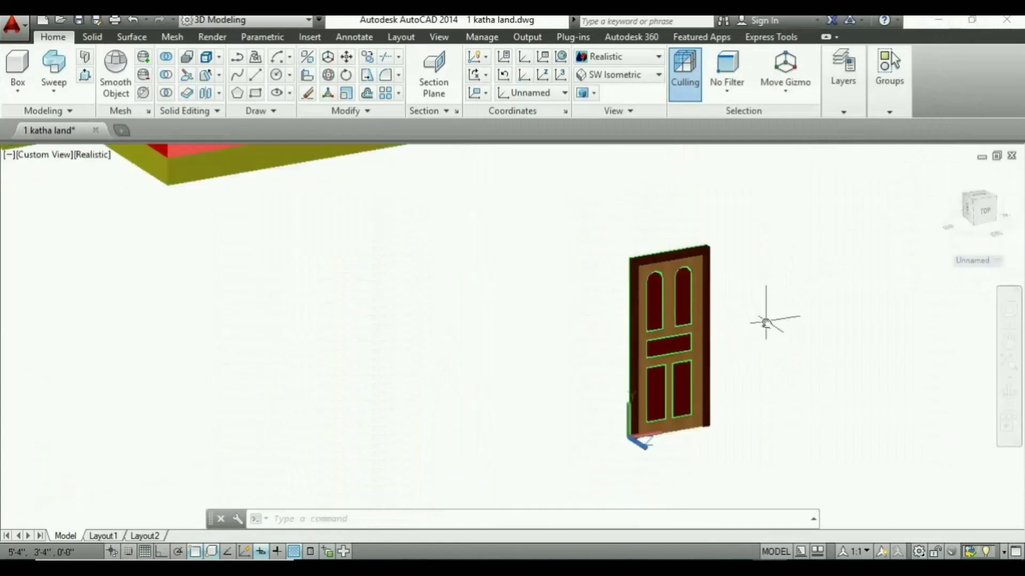
pyautogui.moveTo(726, 325); pyautogui.dragTo(406, 352, button='middle')
pyautogui.moveTo(831, 300); pyautogui.dragTo(639, 374, button='middle')
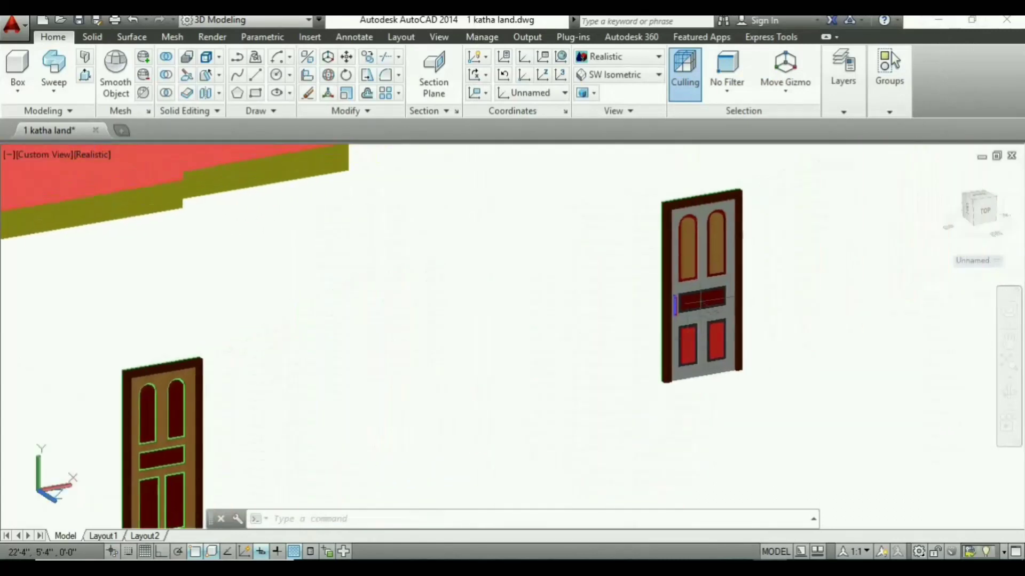
pyautogui.scroll(2, 677, 304)
pyautogui.scroll(2, 678, 304)
pyautogui.scroll(2, 678, 304)
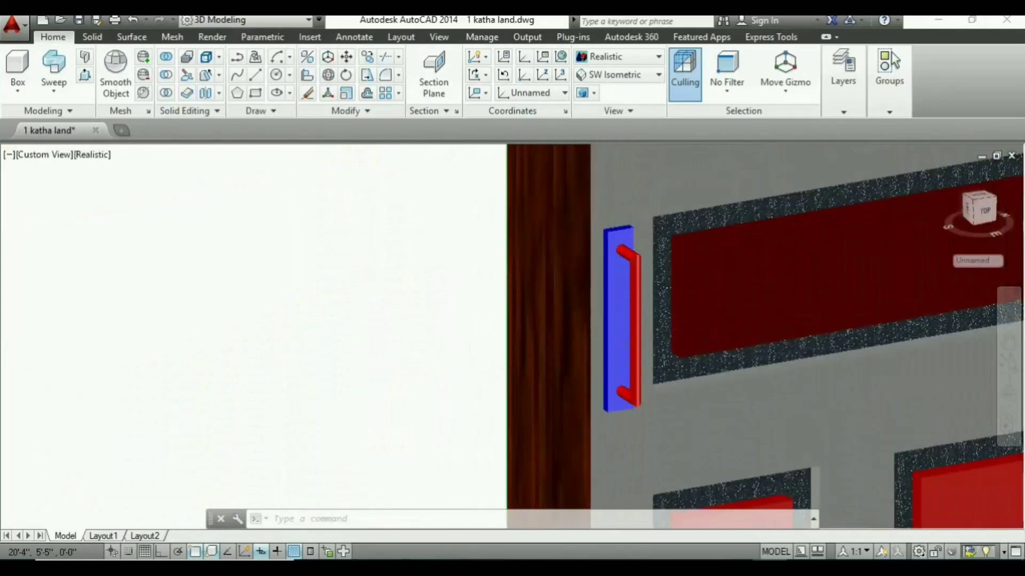
pyautogui.scroll(-3, 297, 382)
pyautogui.moveTo(297, 382); pyautogui.dragTo(704, 373, button='middle')
pyautogui.scroll(-2, 704, 374)
pyautogui.moveTo(203, 369)
pyautogui.mouseDown(button='middle')
pyautogui.moveTo(574, 361)
pyautogui.moveTo(623, 248)
pyautogui.mouseUp(button='middle')
pyautogui.moveTo(389, 293); pyautogui.dragTo(285, 293, button='middle')
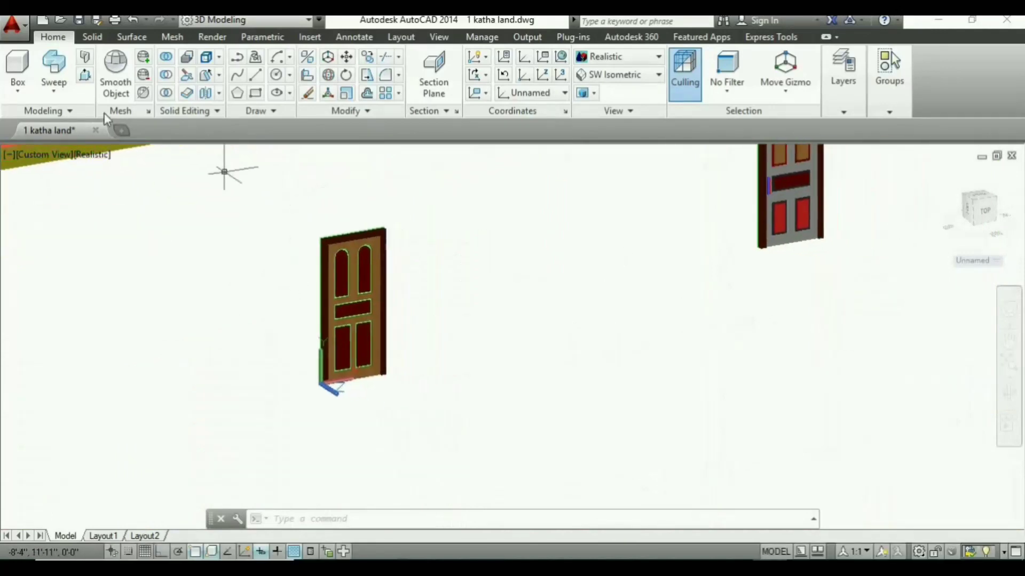
# Step: Switch the visual style to 2D Wireframe and orbit to face the door
pyautogui.click(99, 159)
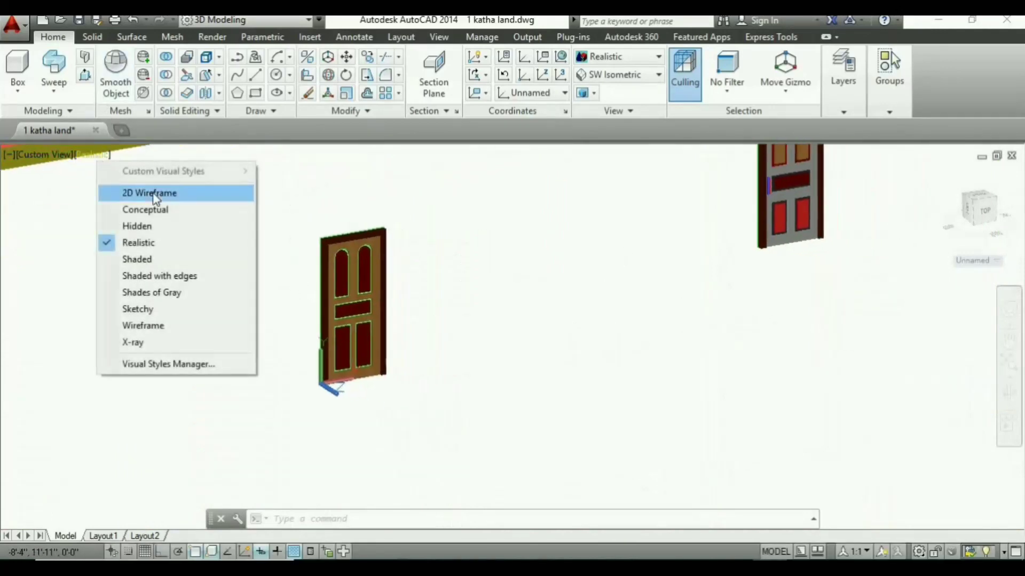
pyautogui.click(131, 193)
pyautogui.scroll(4, 308, 327)
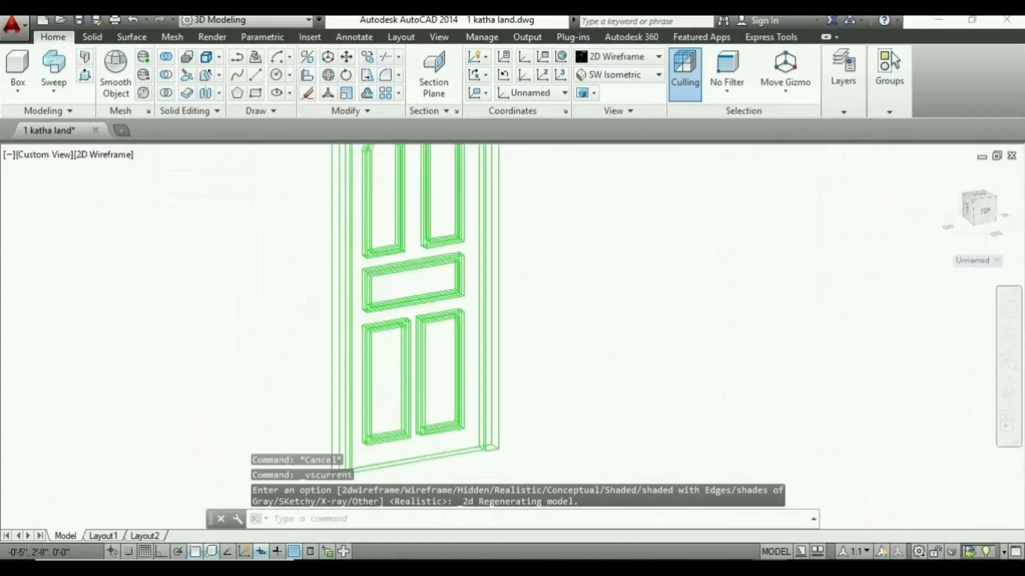
pyautogui.scroll(2, 347, 320)
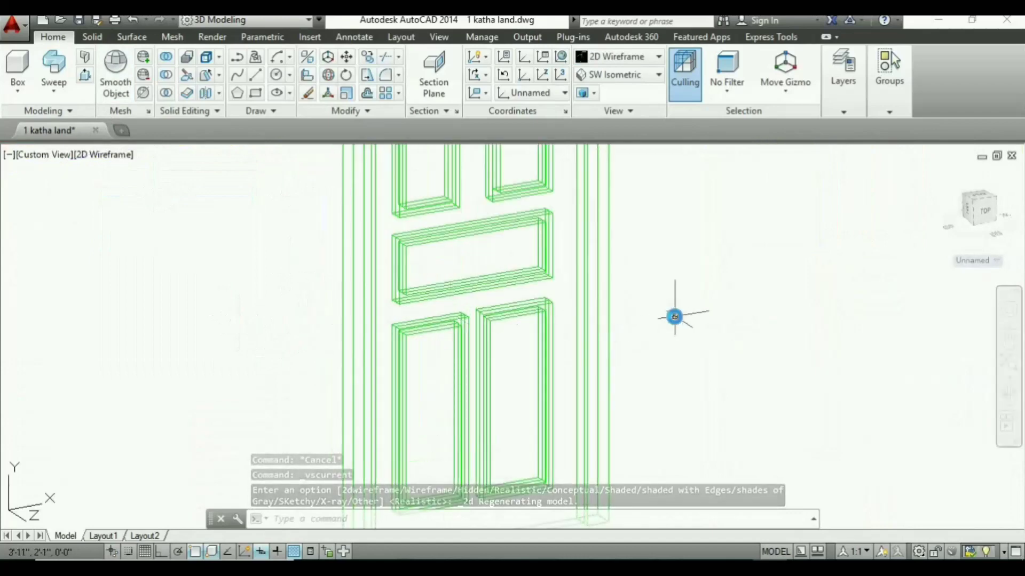
pyautogui.moveTo(675, 313)
pyautogui.keyDown('shift'); pyautogui.mouseDown(button='middle')
pyautogui.moveTo(631, 324)
pyautogui.moveTo(595, 314)
pyautogui.moveTo(633, 291)
pyautogui.mouseUp(button='middle'); pyautogui.keyUp('shift')
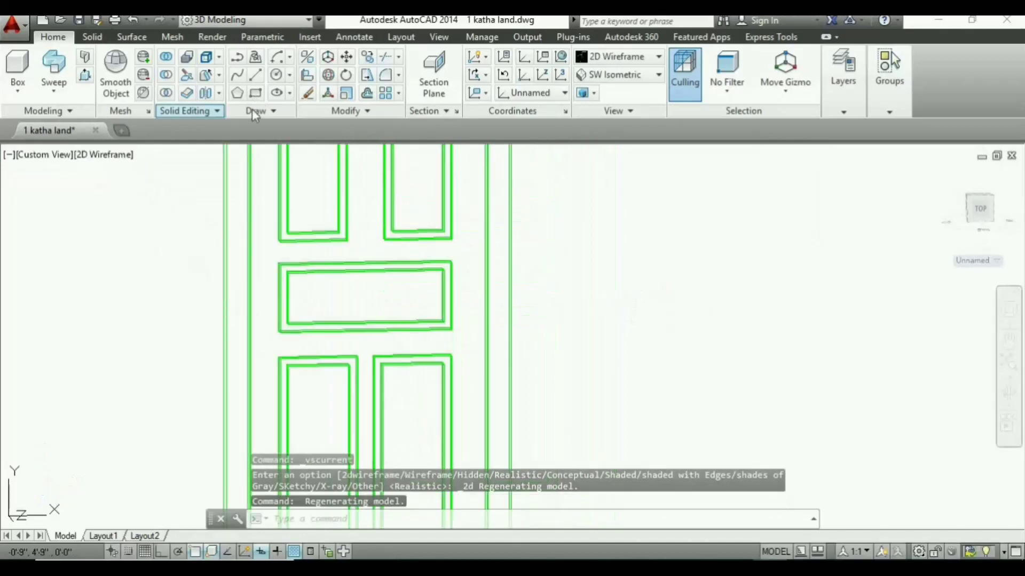
# Step: Draw a small narrow rectangle left of the door's middle panel
pyautogui.write('rec')
pyautogui.press('Return')
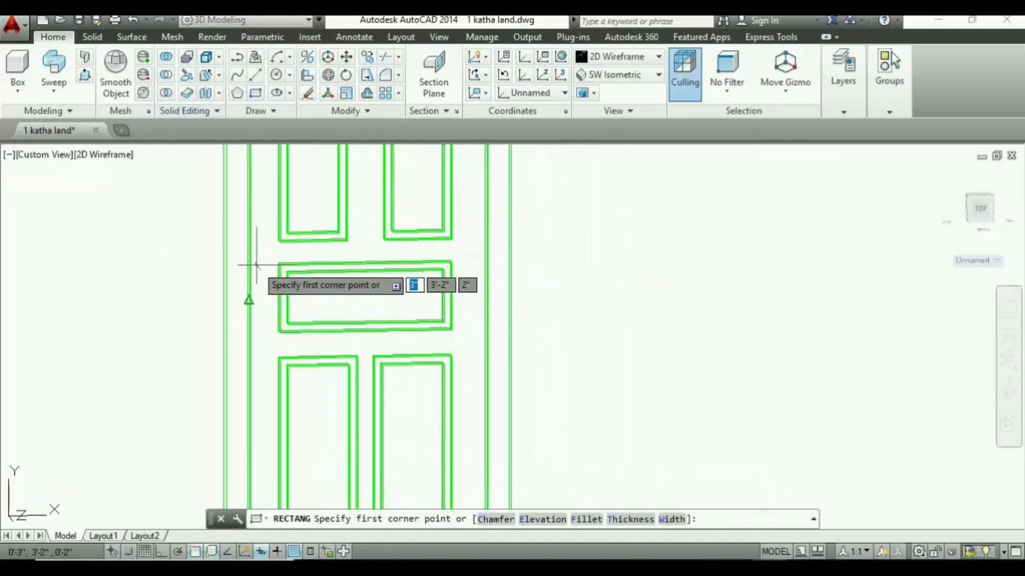
pyautogui.scroll(2, 257, 267)
pyautogui.click(253, 258)
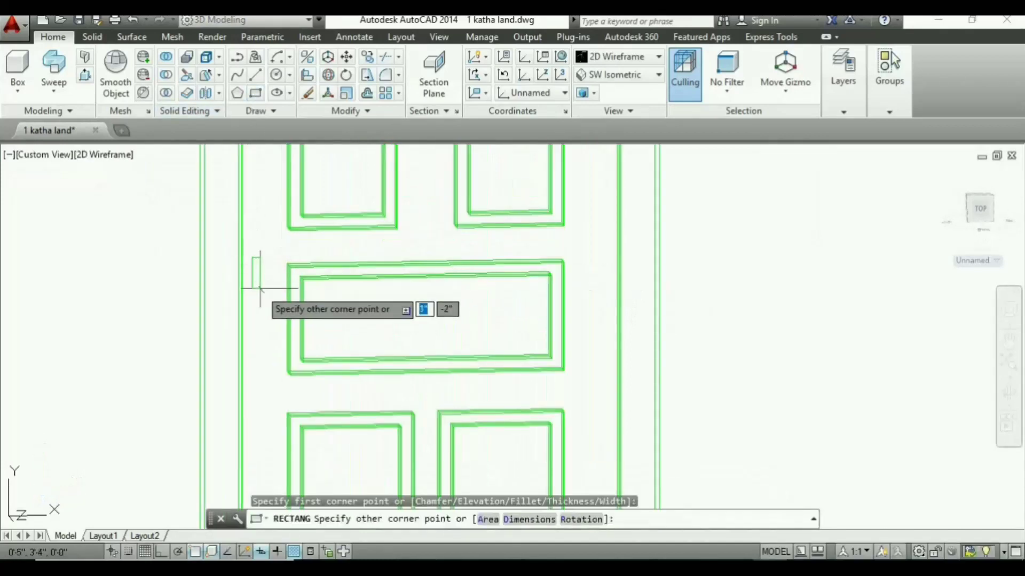
pyautogui.click(275, 370)
pyautogui.scroll(-2, 492, 334)
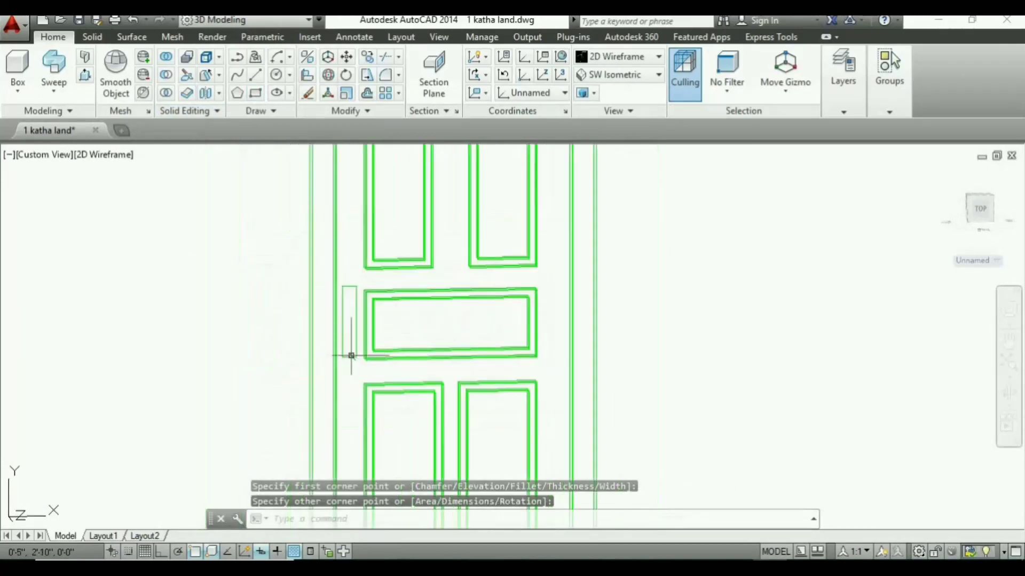
# Step: Copy the small rectangle to the right of the door and turn Ortho on
pyautogui.click(351, 357)
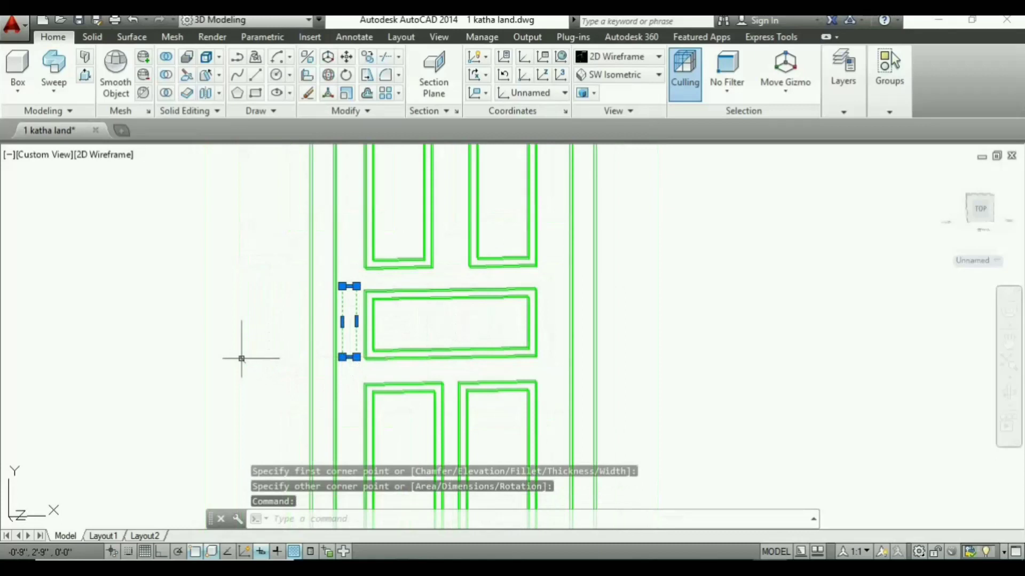
pyautogui.write('co')
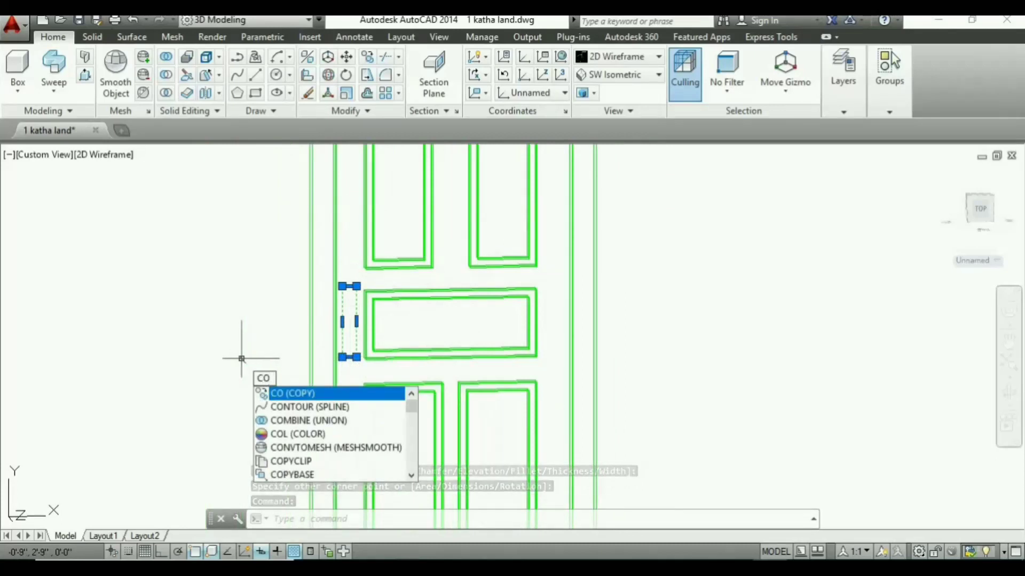
pyautogui.press('Return')
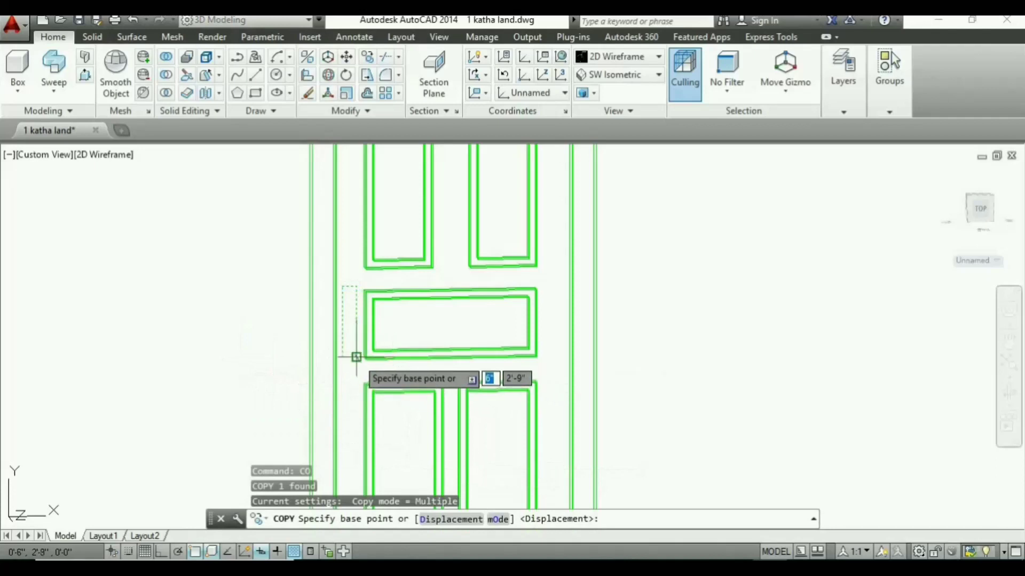
pyautogui.click(357, 357)
pyautogui.click(722, 345)
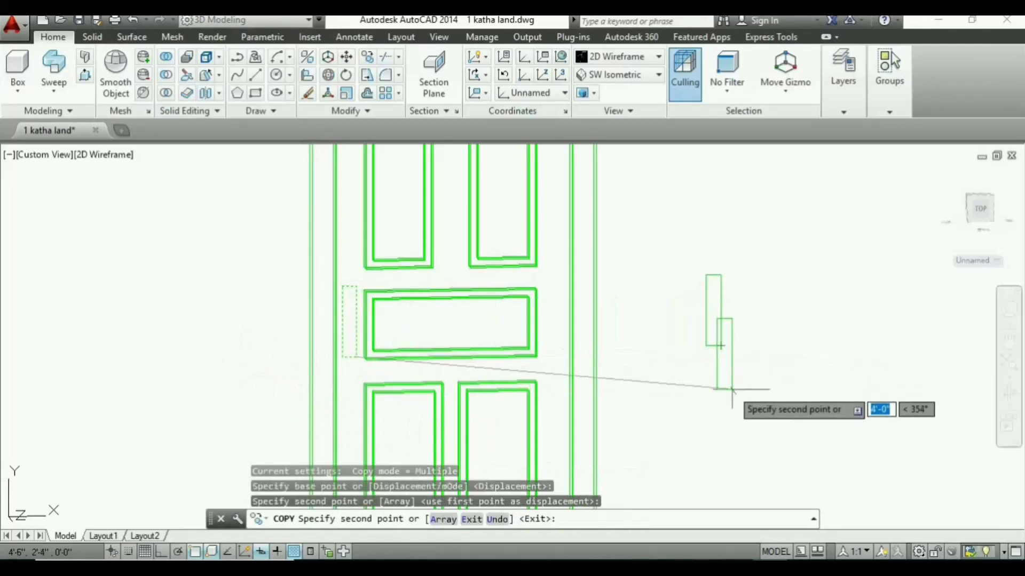
pyautogui.press('Return')
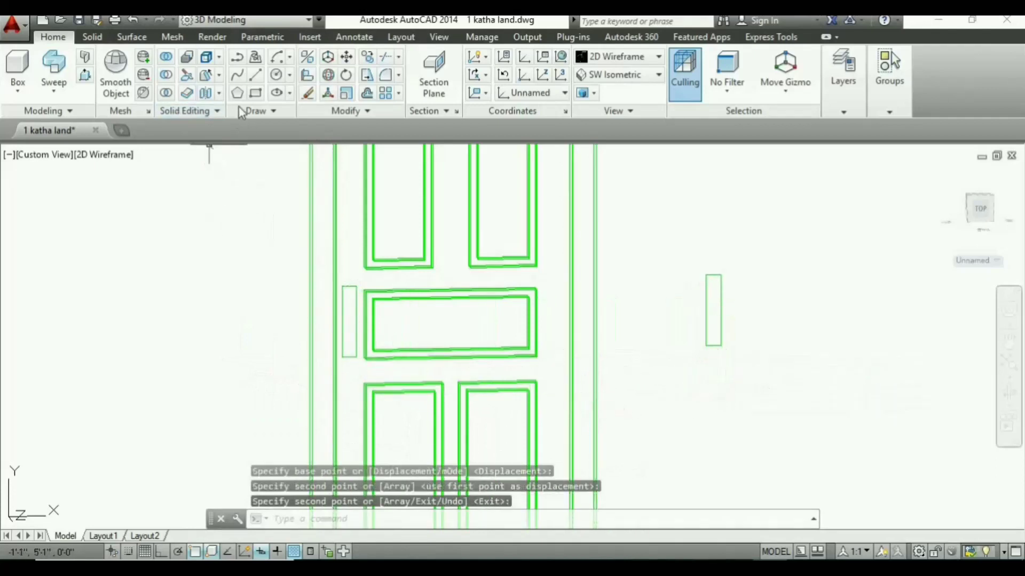
pyautogui.click(161, 552)
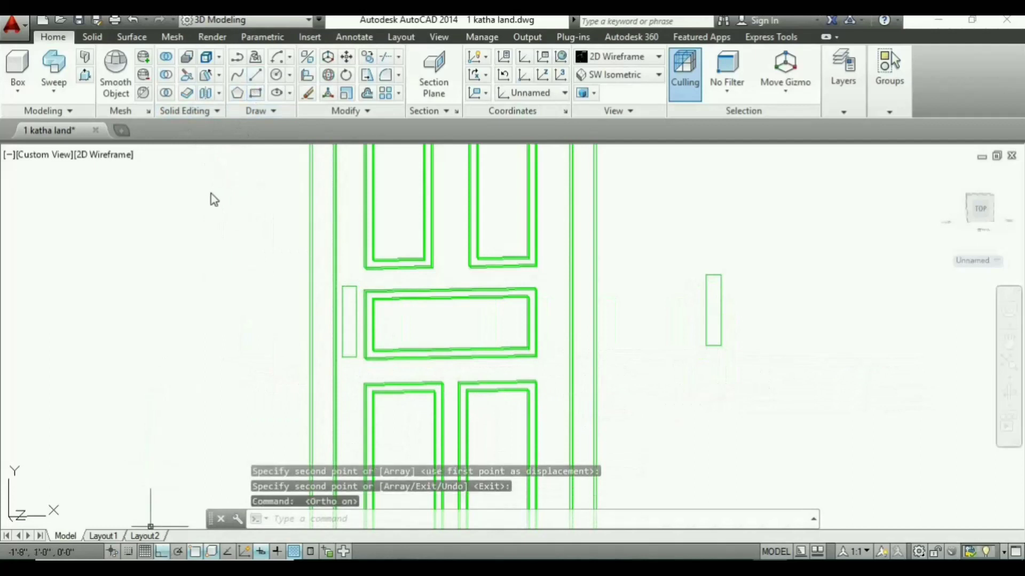
# Step: Draw 1-inch lines inward from the rectangle's top and bottom edge midpoints
pyautogui.write('l')
pyautogui.press('Return')
pyautogui.scroll(5, 731, 290)
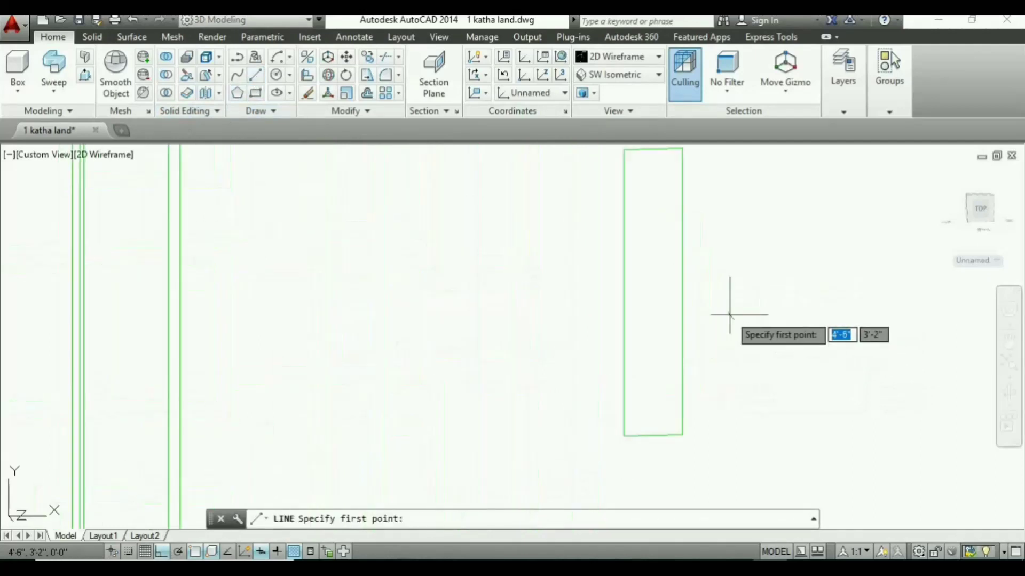
pyautogui.click(609, 194)
pyautogui.write('1"')
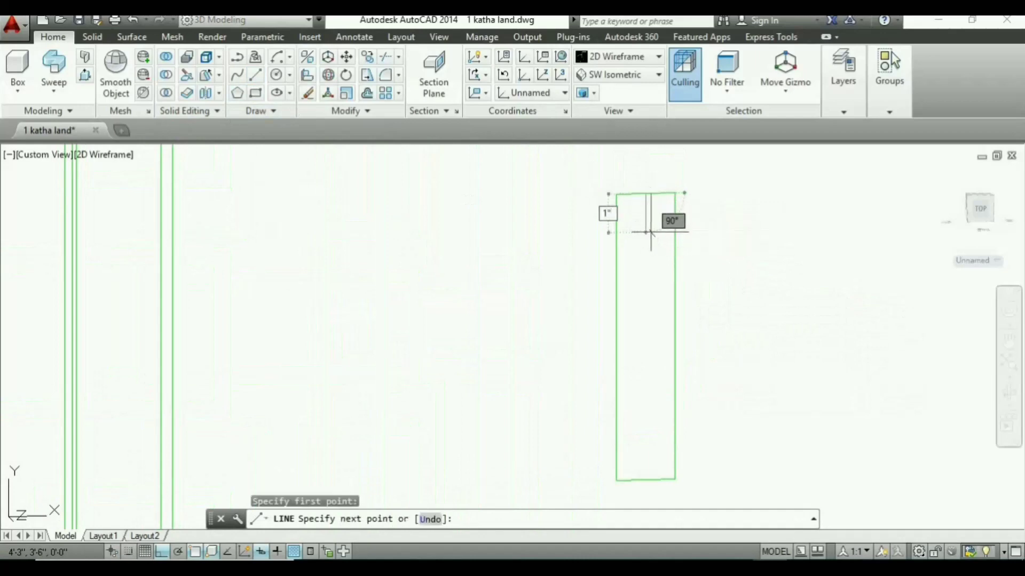
pyautogui.press('Return')
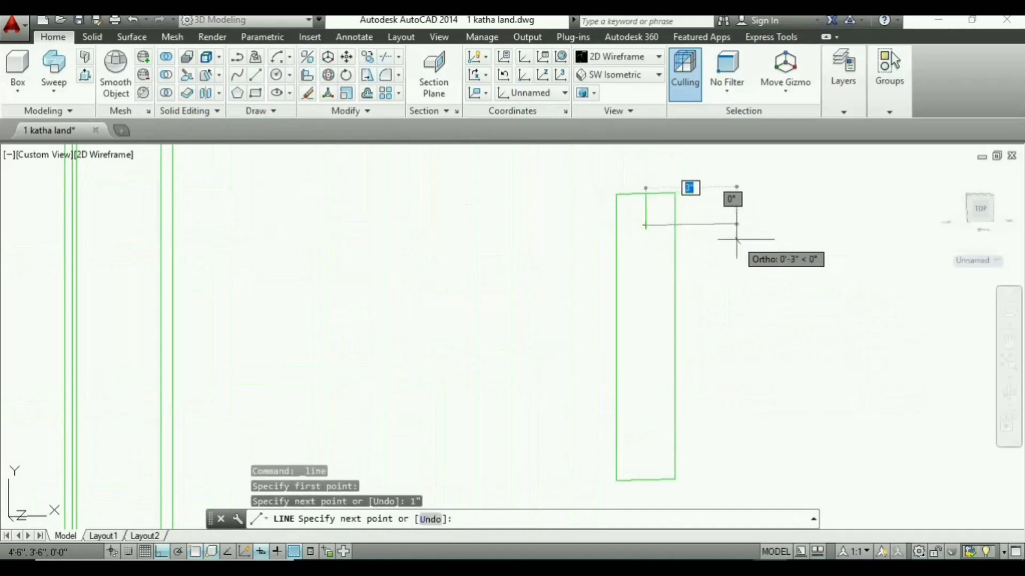
pyautogui.press('Return')
pyautogui.press('Return')
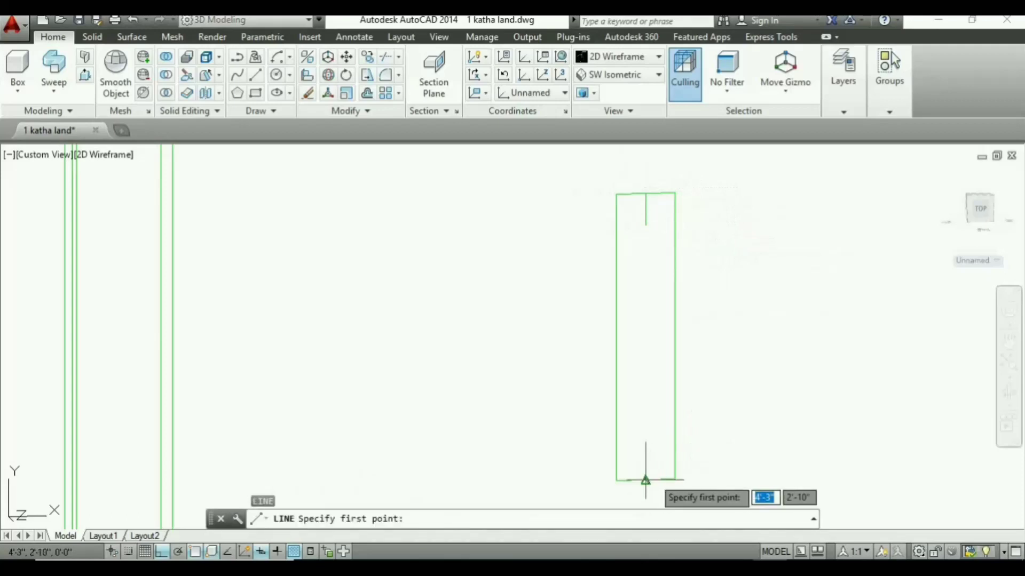
pyautogui.click(646, 479)
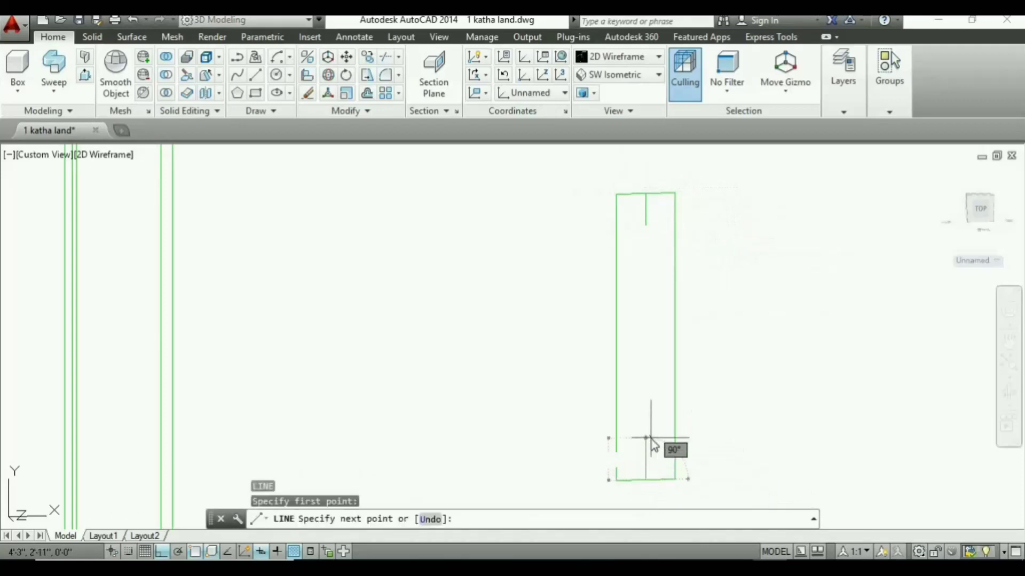
pyautogui.write("1'")
pyautogui.press('Return')
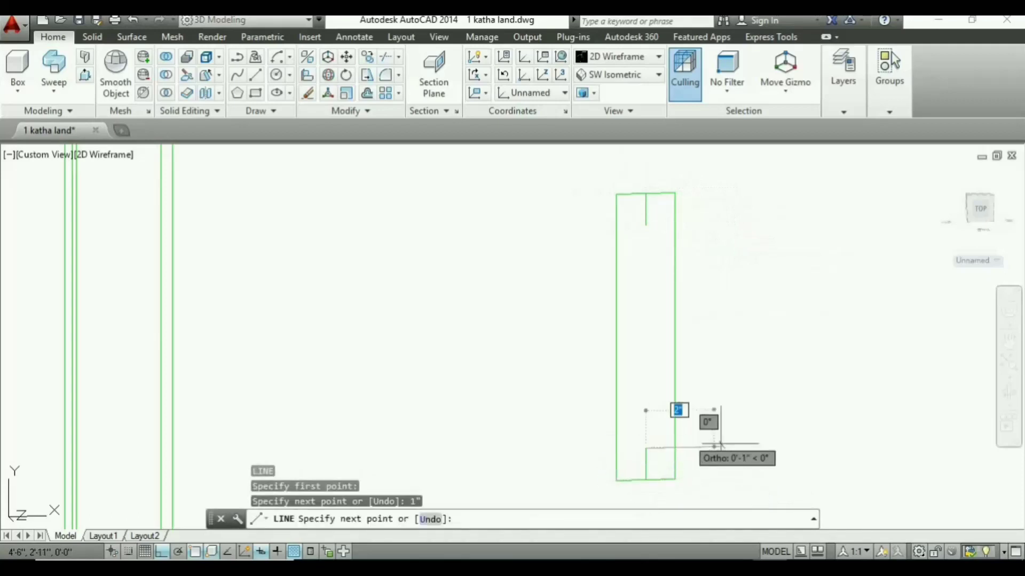
pyautogui.press('Return')
# Step: Draw a vertical line joining the two ticks and move it out to the right
pyautogui.click(257, 80)
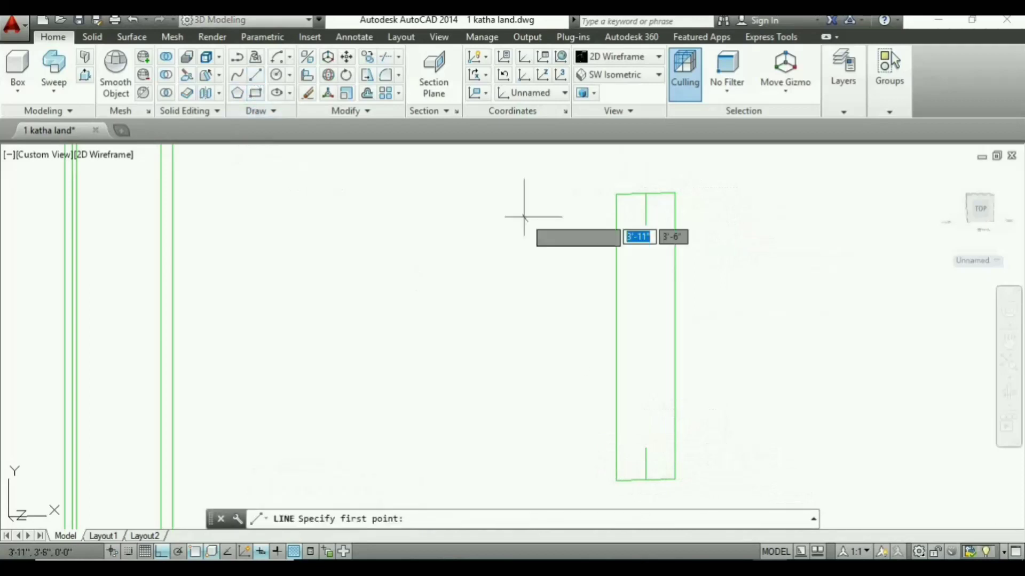
pyautogui.click(646, 225)
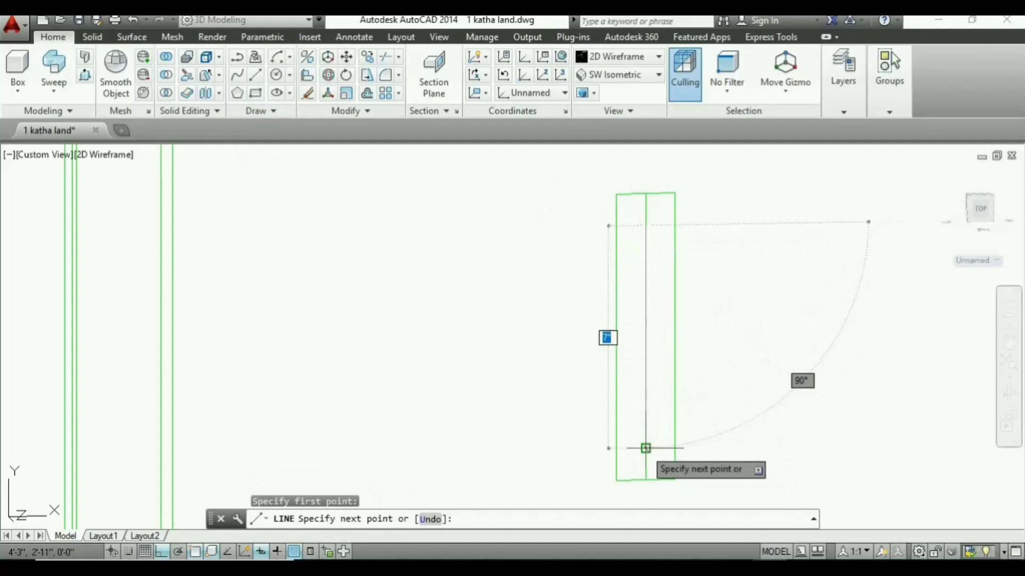
pyautogui.click(646, 448)
pyautogui.press('Return')
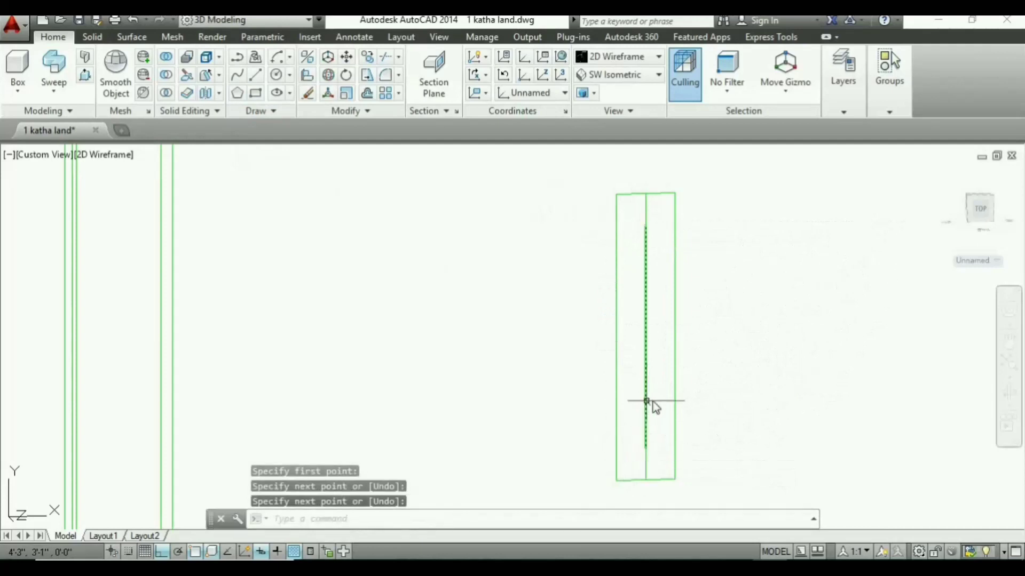
pyautogui.hotkey('ctrl', 'z')
pyautogui.press('Return')
pyautogui.click(554, 396)
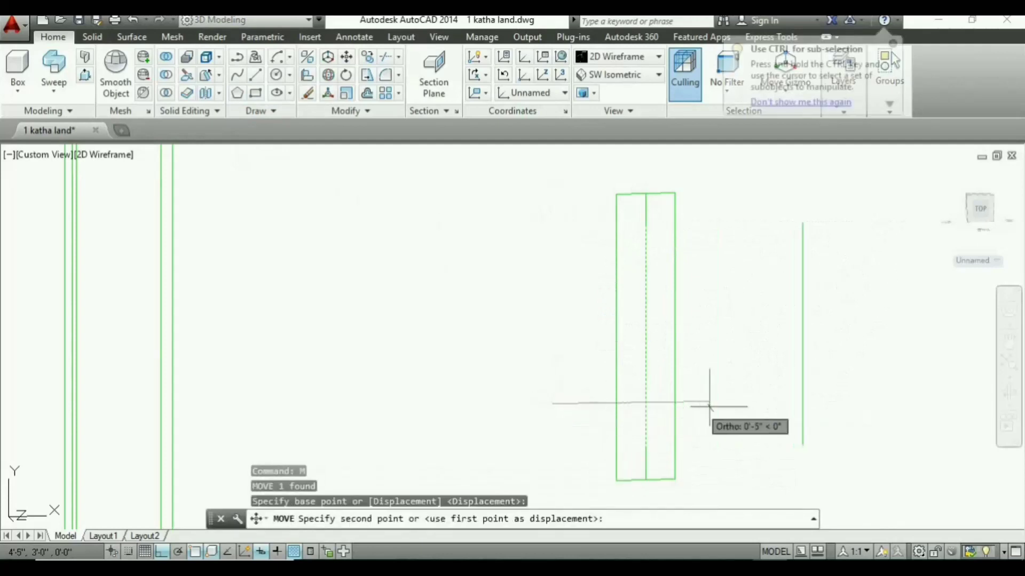
pyautogui.scroll(-5, 689, 415)
pyautogui.moveTo(718, 358); pyautogui.dragTo(646, 282, button='middle')
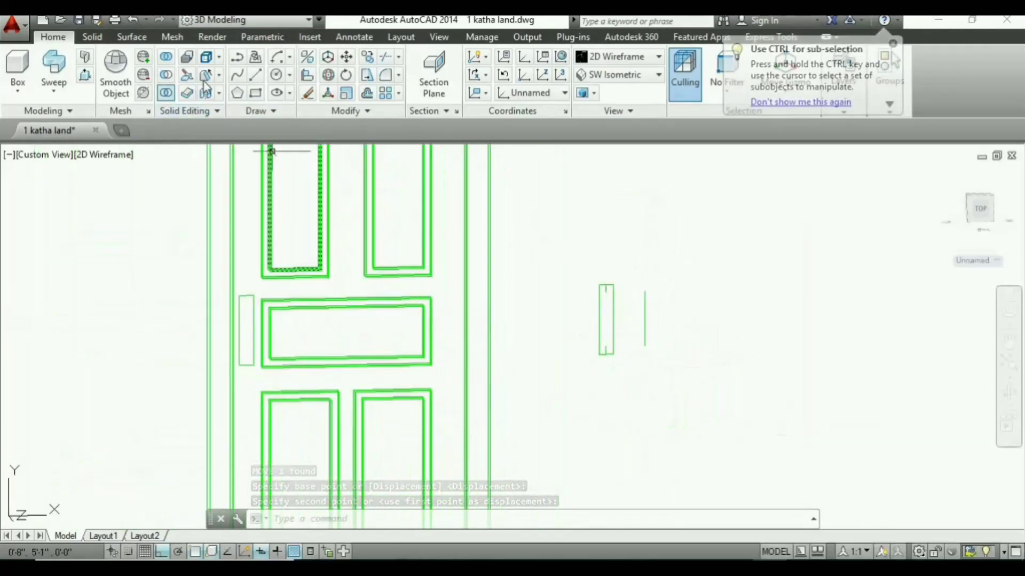
pyautogui.click(255, 77)
# Step: Draw 1.5-inch horizontal arms to the right from both ends of the vertical line
pyautogui.scroll(4, 646, 315)
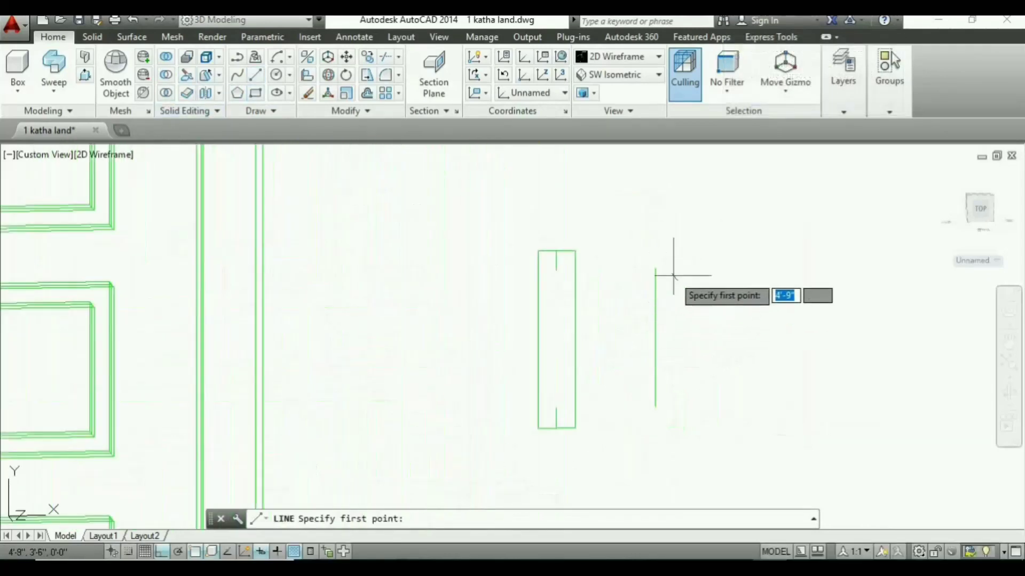
pyautogui.scroll(2, 656, 283)
pyautogui.click(643, 264)
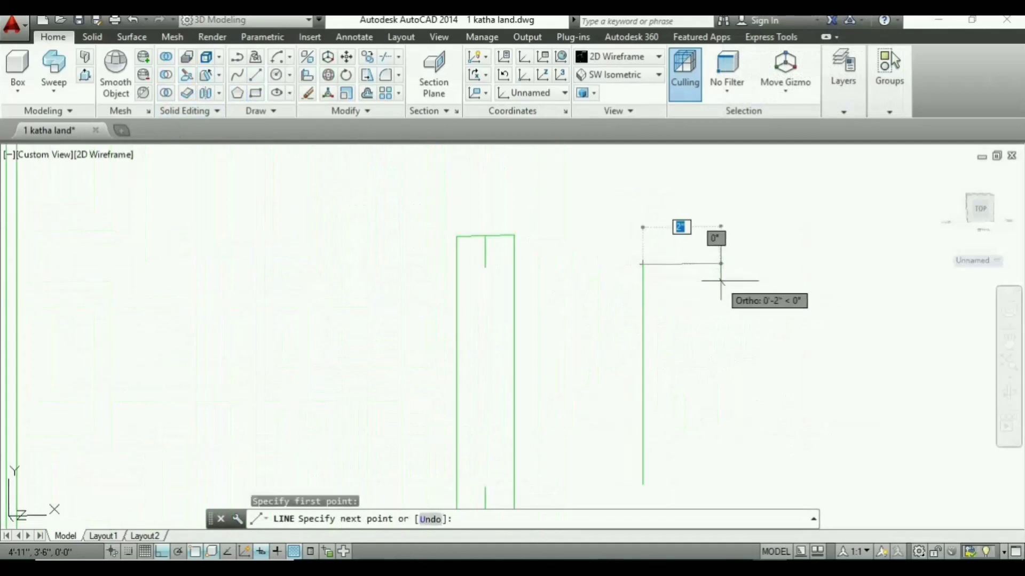
pyautogui.write('1.5')
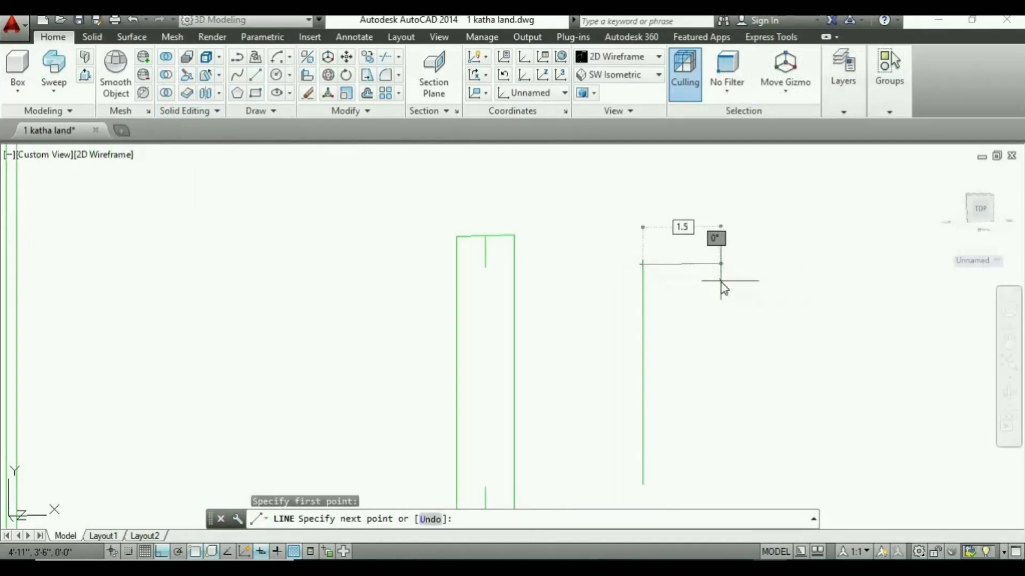
pyautogui.write('"')
pyautogui.press('Return')
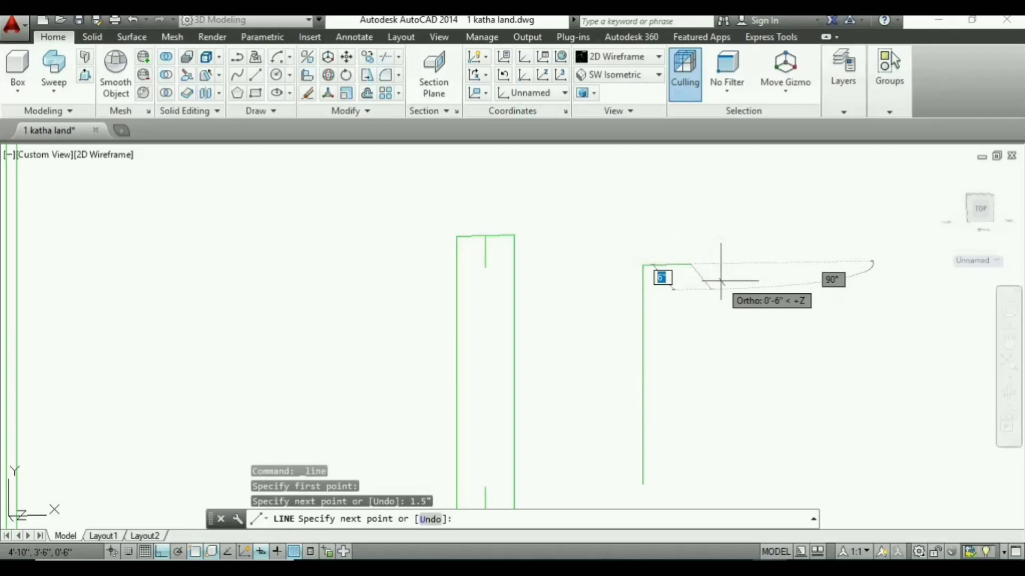
pyautogui.press('Return')
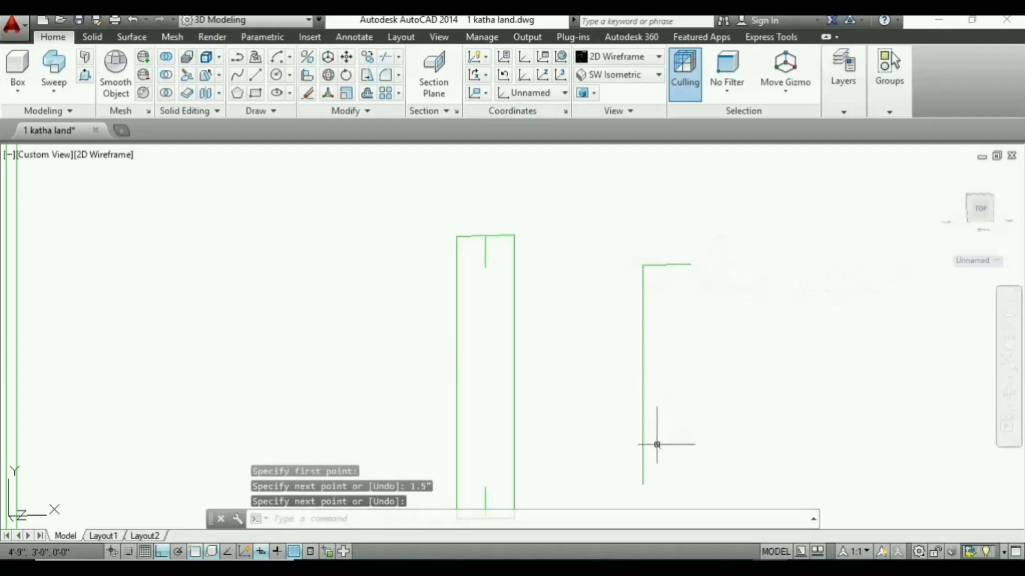
pyautogui.press('Return')
pyautogui.click(642, 485)
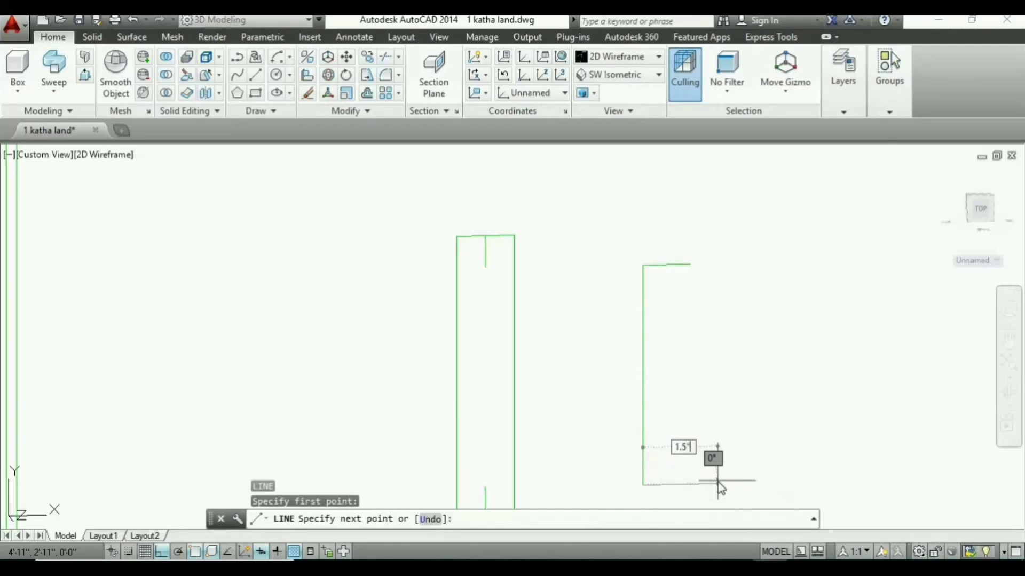
pyautogui.press('Return')
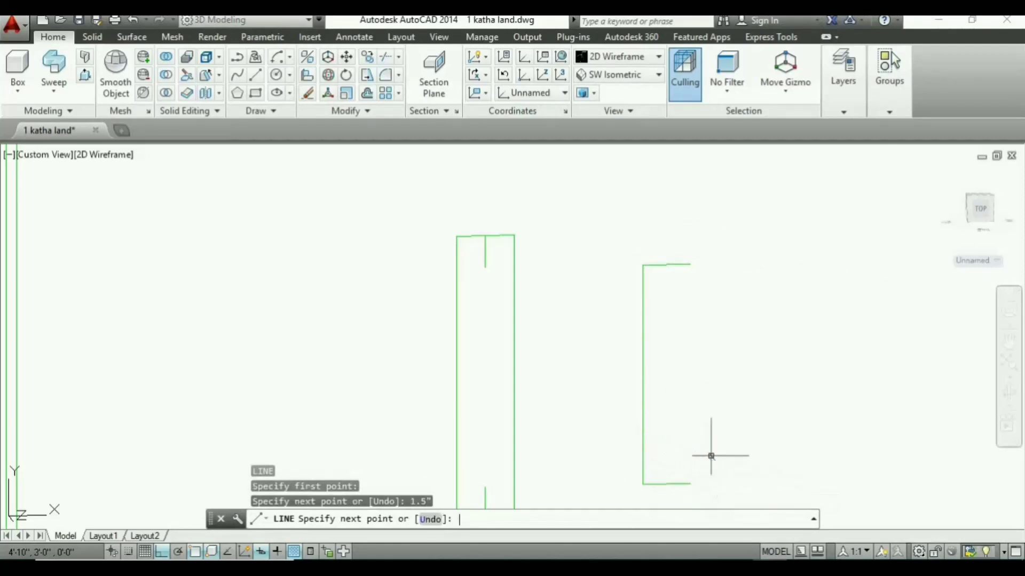
pyautogui.press('Return')
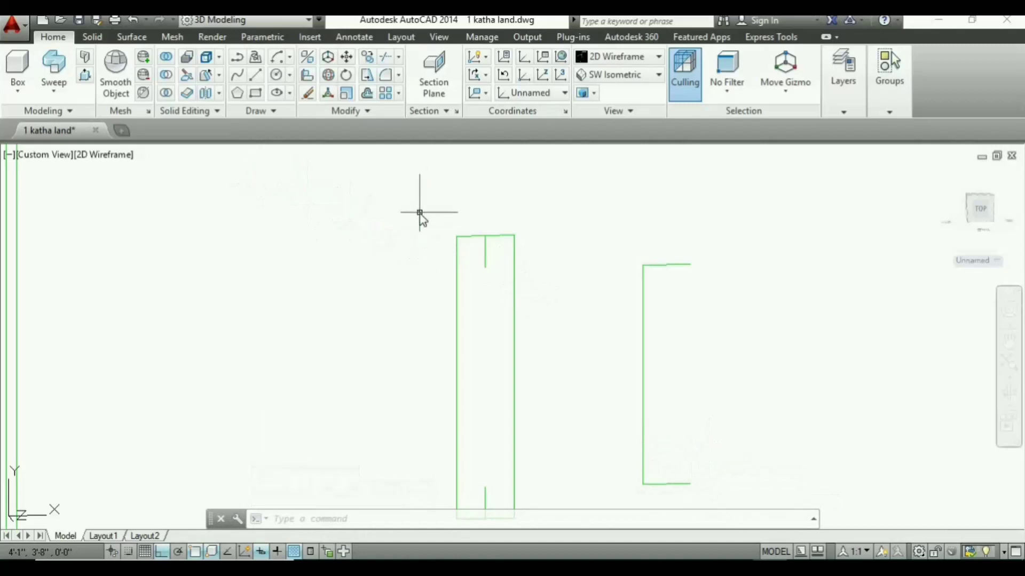
# Step: Draw a small circle centred on the rectangle's top tick
pyautogui.write('c')
pyautogui.press('Return')
pyautogui.click(485, 268)
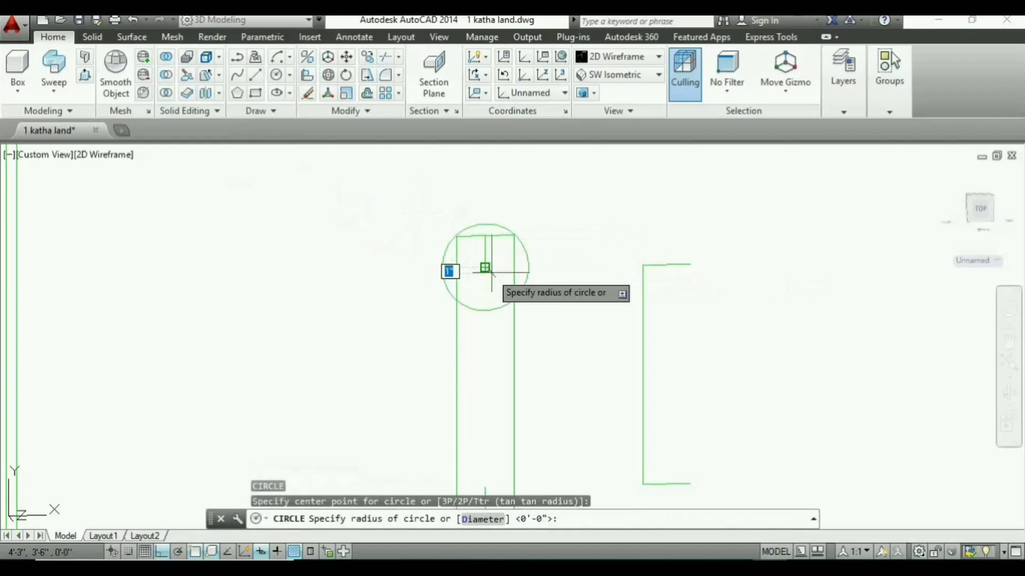
pyautogui.scroll(3, 543, 293)
pyautogui.click(543, 293)
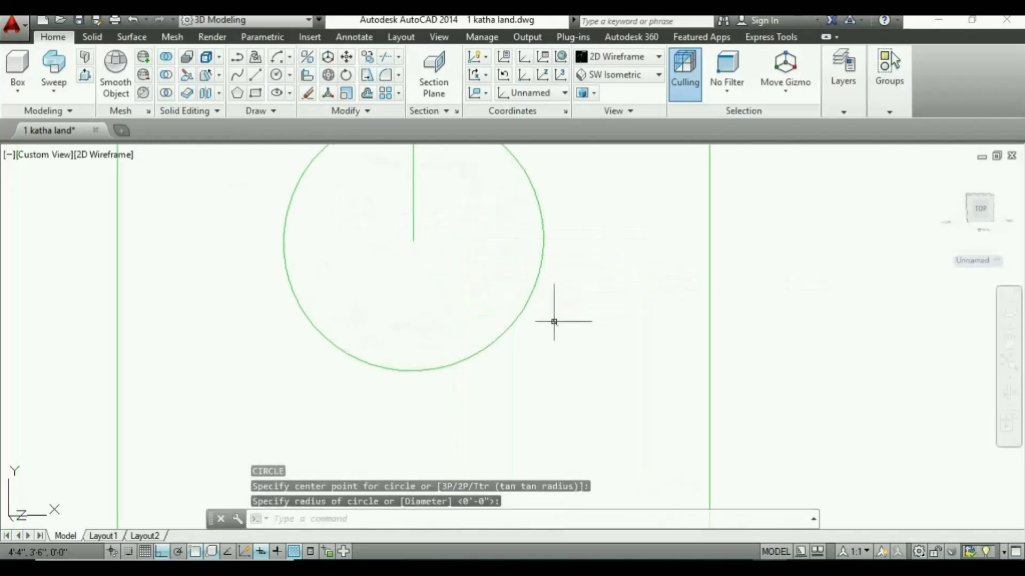
pyautogui.scroll(-4, 554, 320)
# Step: Join the bracket's three lines into a single polyline
pyautogui.moveTo(444, 214); pyautogui.dragTo(448, 220, button='middle')
pyautogui.scroll(-3, 449, 219)
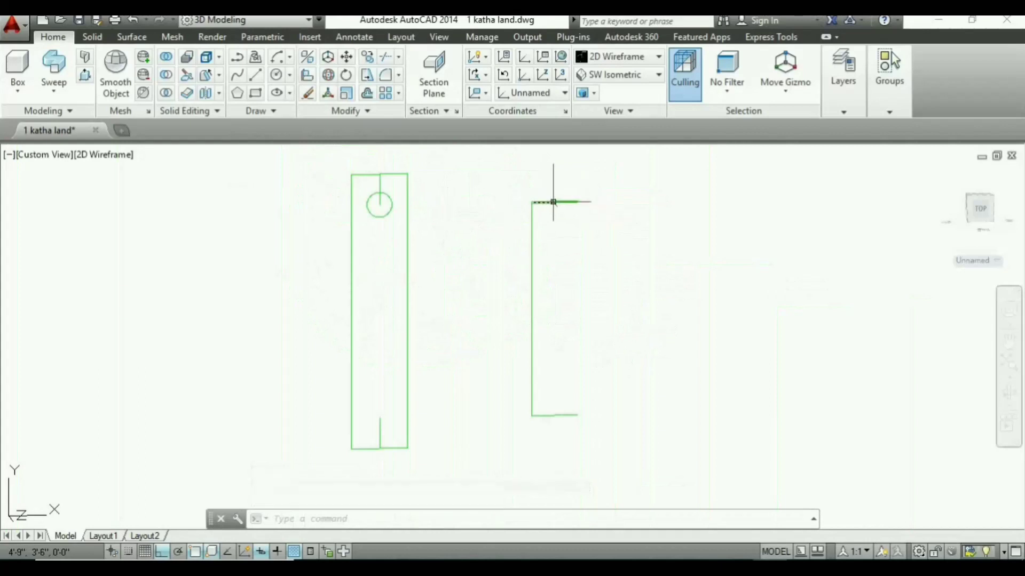
pyautogui.click(597, 185)
pyautogui.click(506, 435)
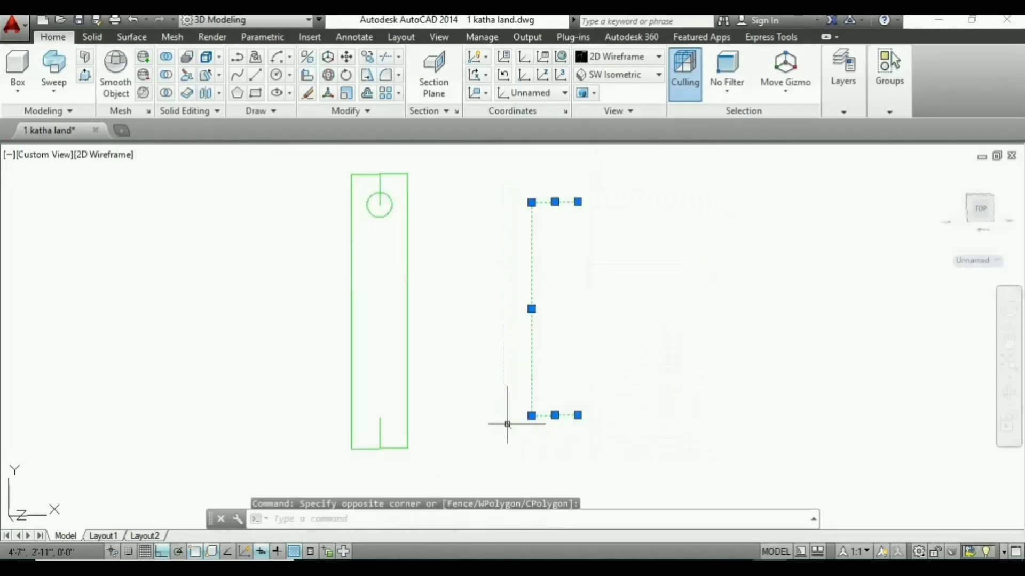
pyautogui.click(499, 424)
pyautogui.press('Return')
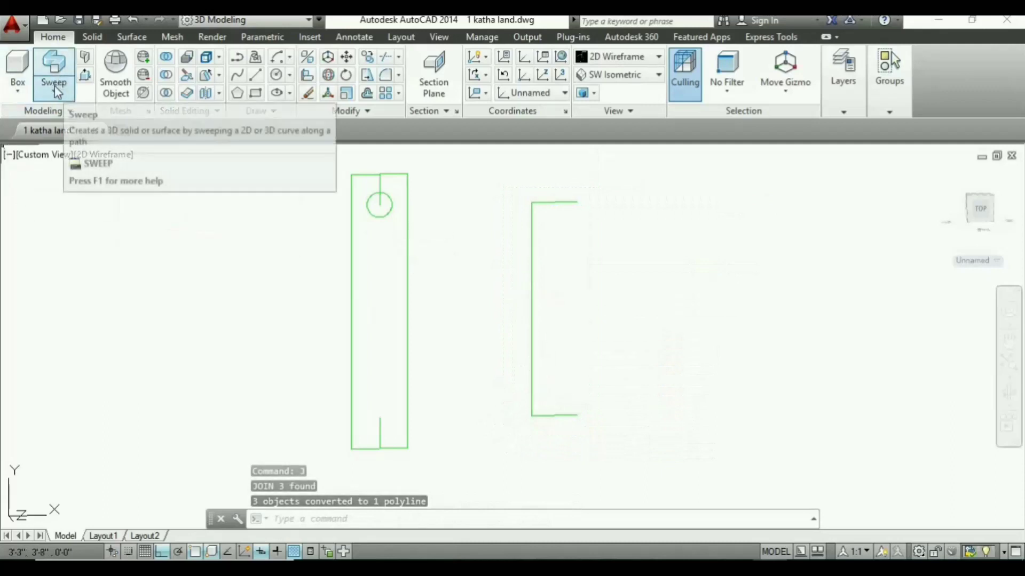
# Step: Sweep the circle along the bracket path to form a tubular handle
pyautogui.click(65, 99)
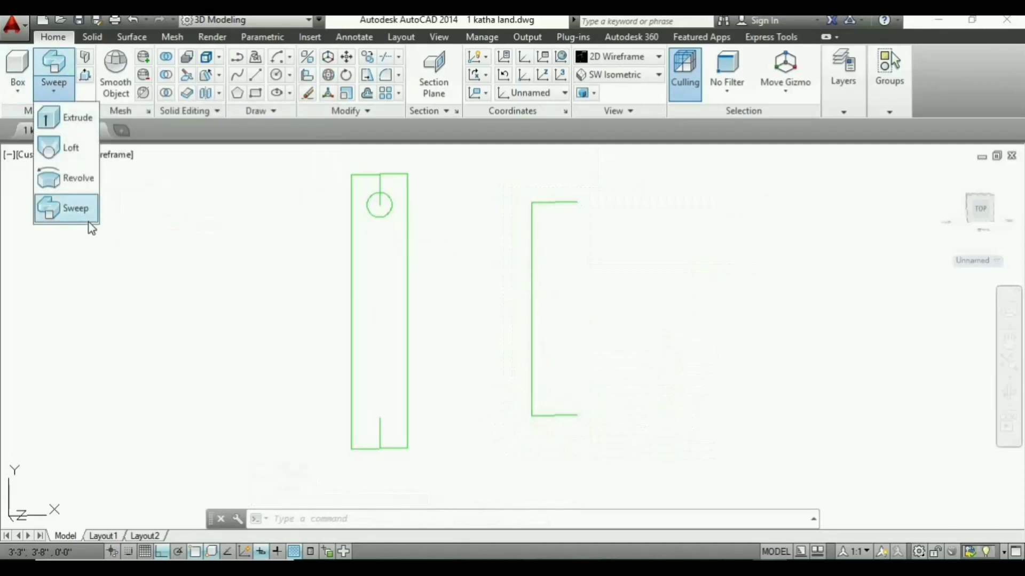
pyautogui.click(47, 55)
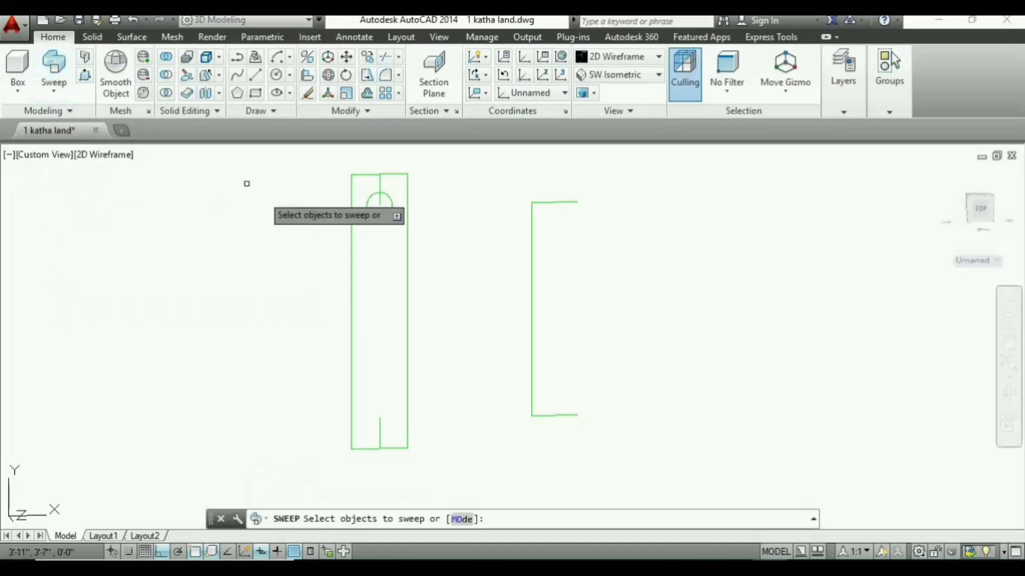
pyautogui.click(380, 216)
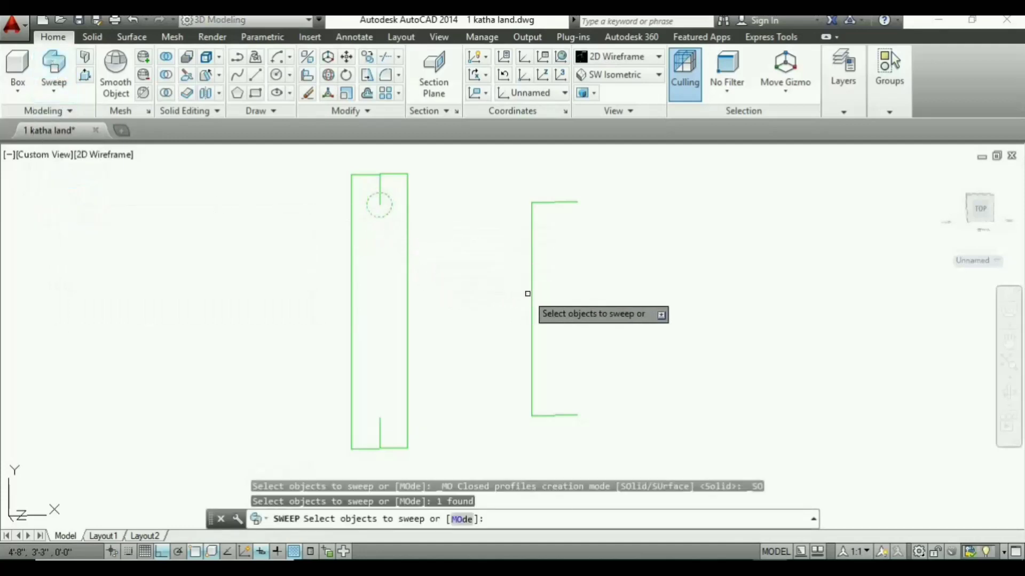
pyautogui.press('Return')
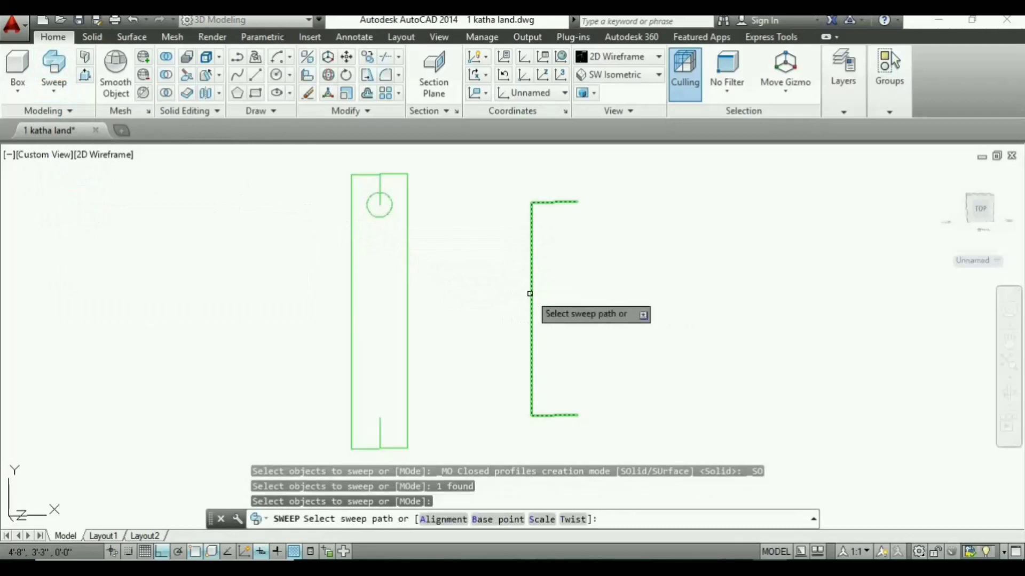
pyautogui.click(530, 294)
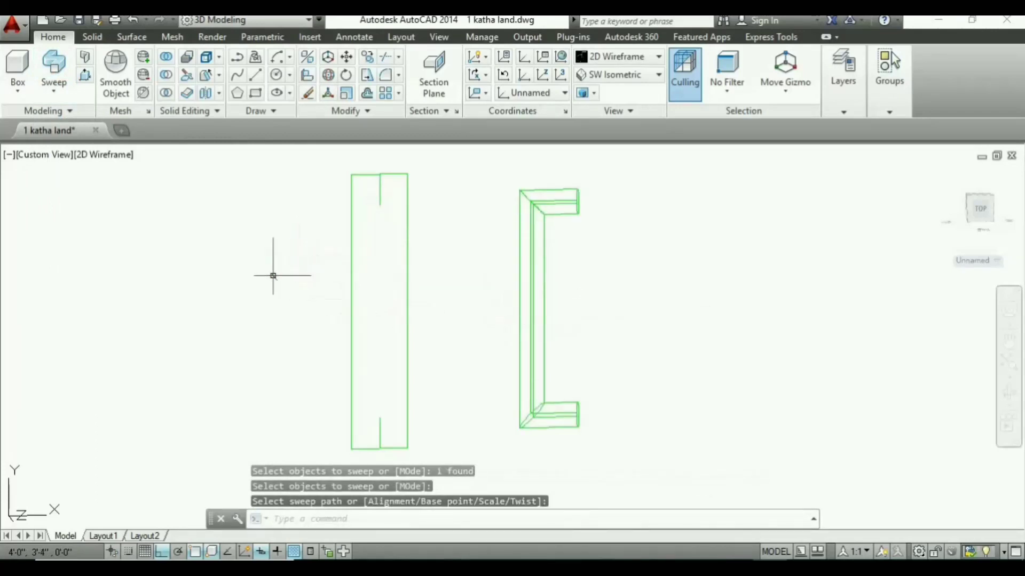
pyautogui.click(108, 156)
# Step: Switch to shaded display and orbit around the door and handle
pyautogui.click(195, 209)
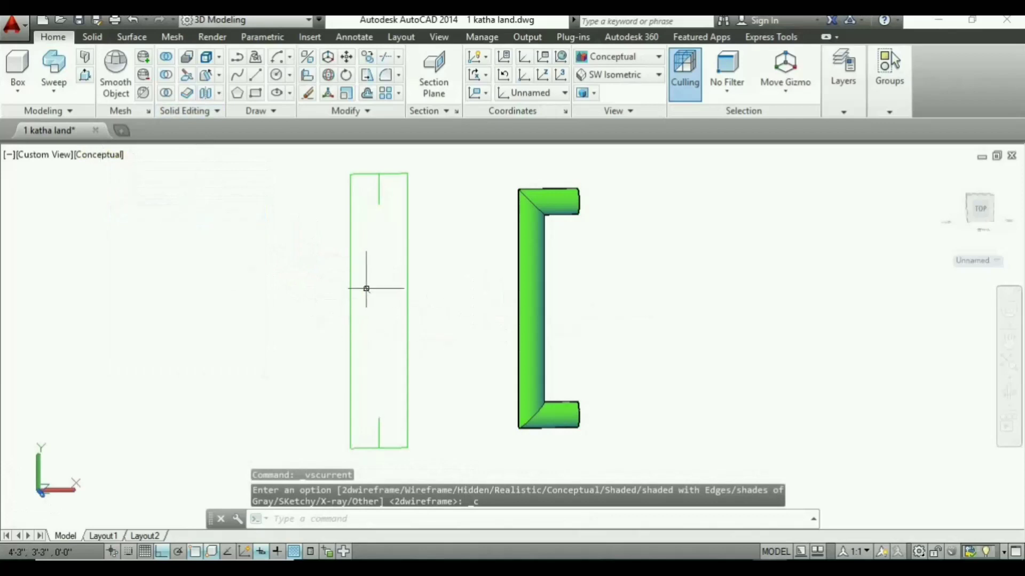
pyautogui.scroll(-2, 388, 333)
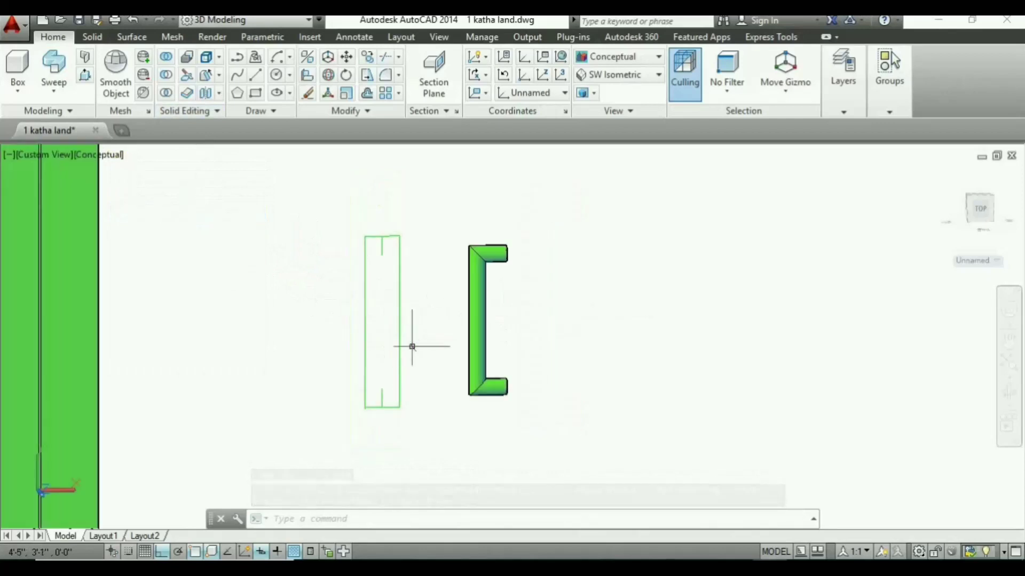
pyautogui.scroll(-2, 569, 384)
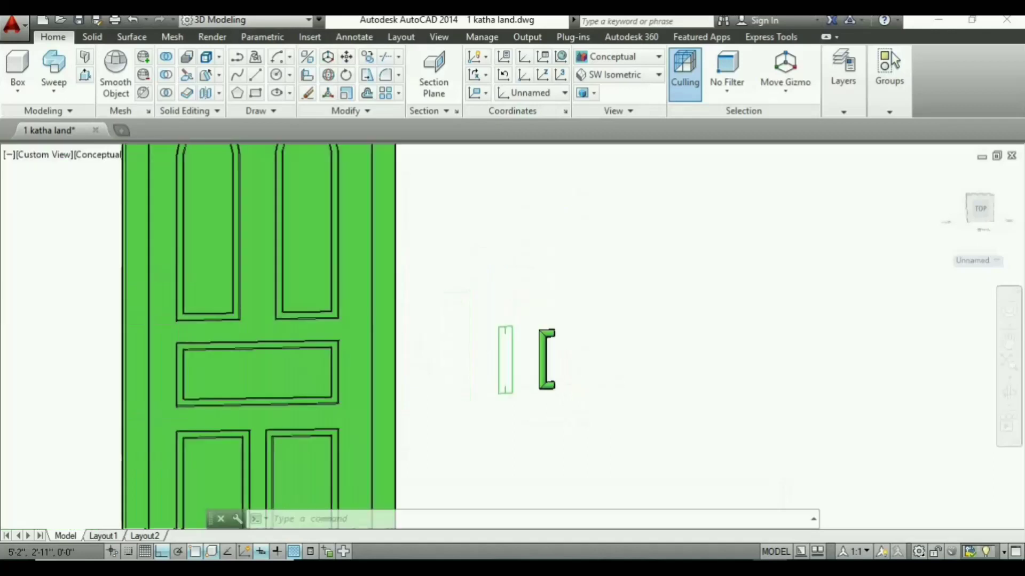
pyautogui.keyDown('shift'); pyautogui.moveTo(569, 384); pyautogui.dragTo(567, 393, button='middle'); pyautogui.keyUp('shift')
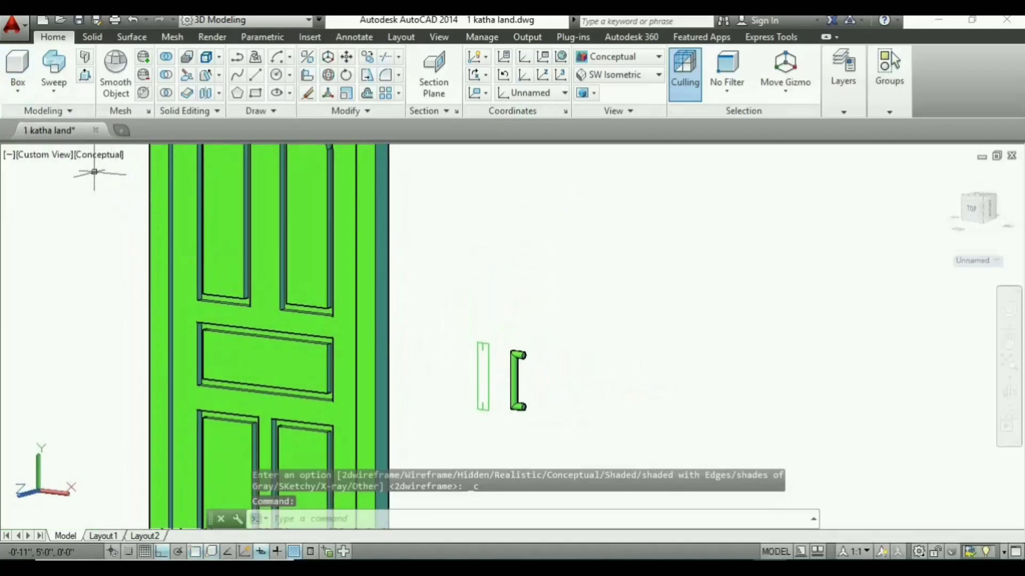
# Step: Create a 0.5-inch-high box backplate on the outline and show it Conceptual
pyautogui.click(18, 64)
pyautogui.scroll(2, 408, 348)
pyautogui.scroll(2, 451, 378)
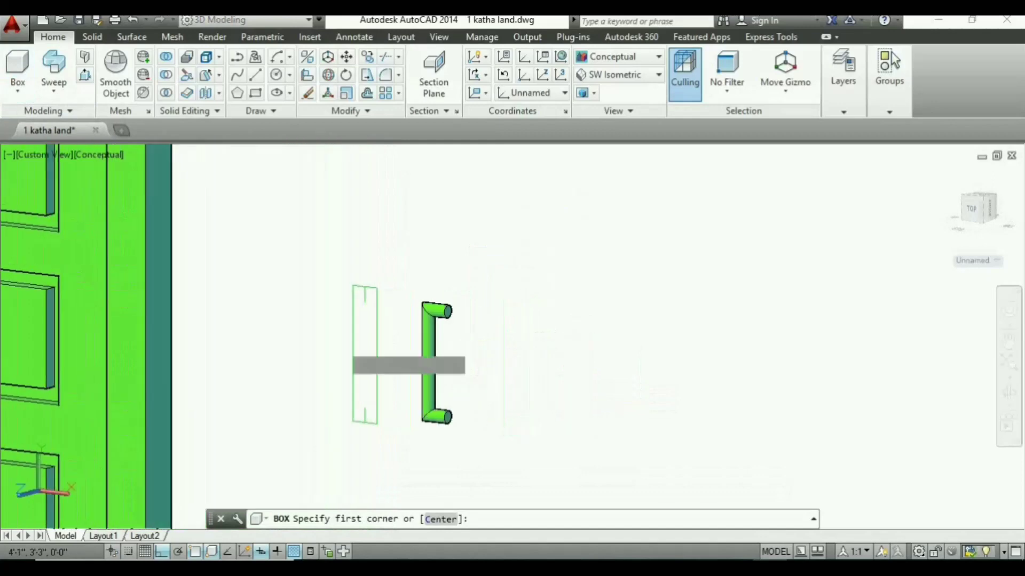
pyautogui.click(353, 284)
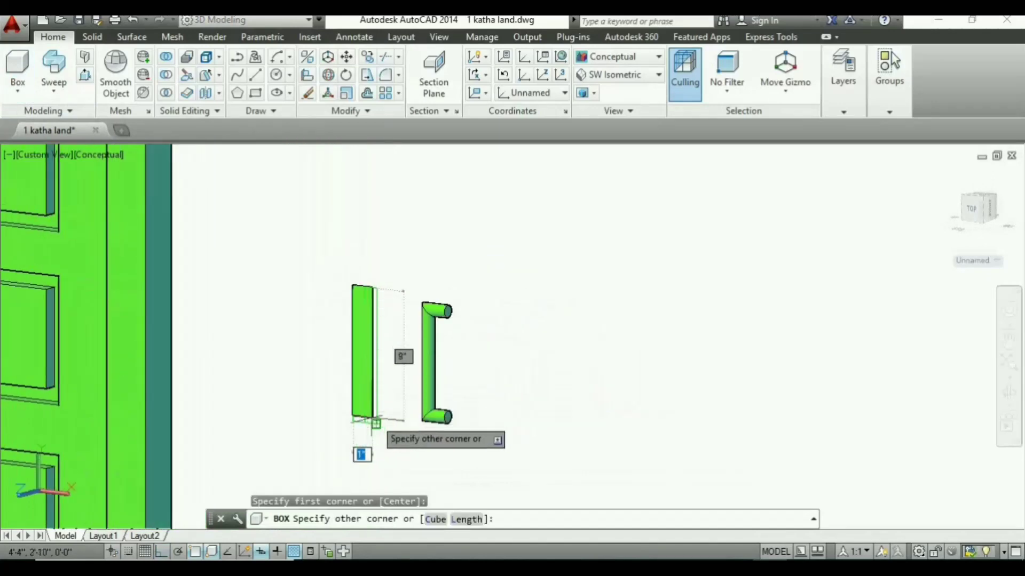
pyautogui.scroll(2, 376, 424)
pyautogui.scroll(2, 376, 424)
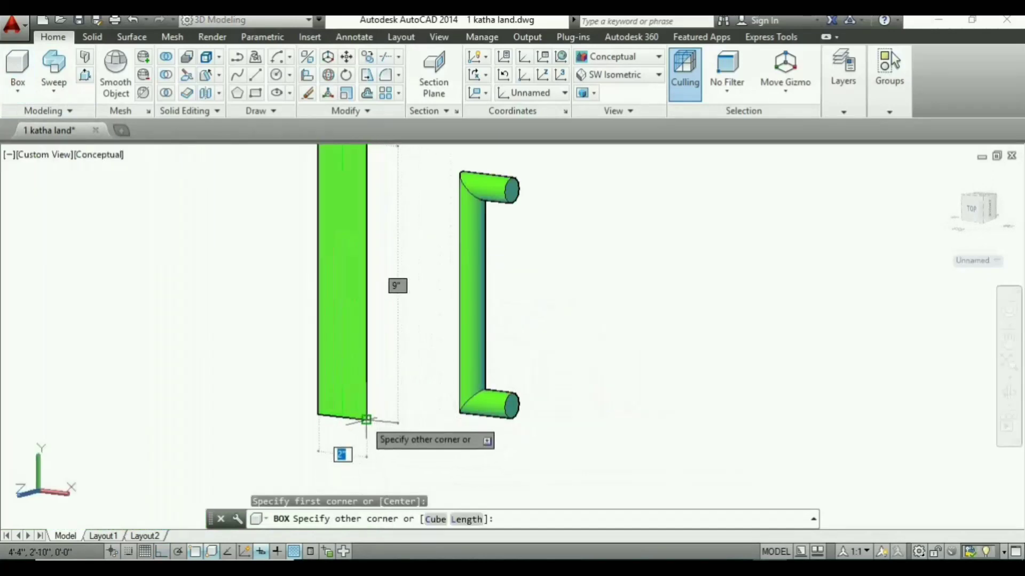
pyautogui.click(385, 412)
pyautogui.write('.5"')
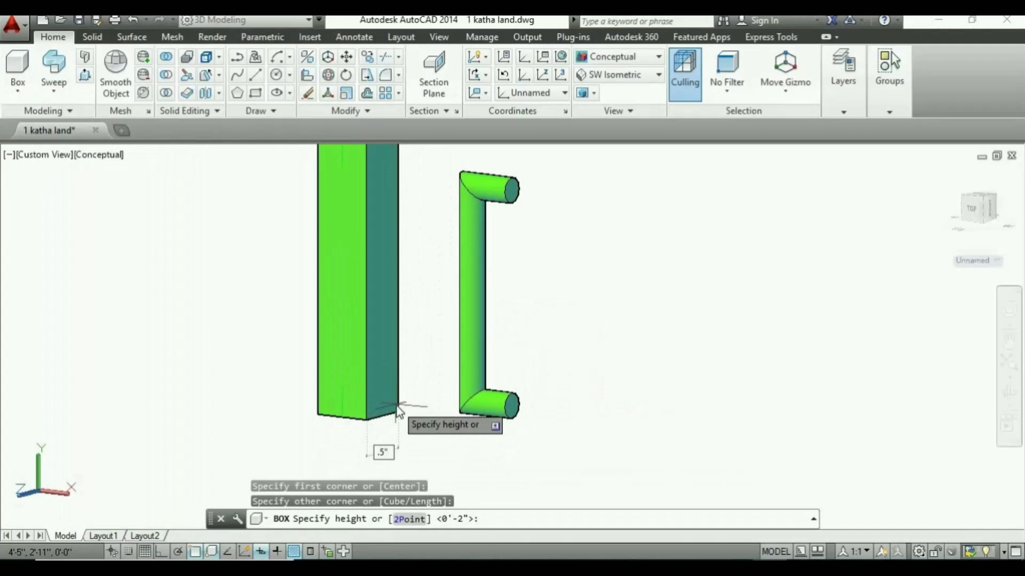
pyautogui.press('Return')
pyautogui.scroll(-2, 440, 395)
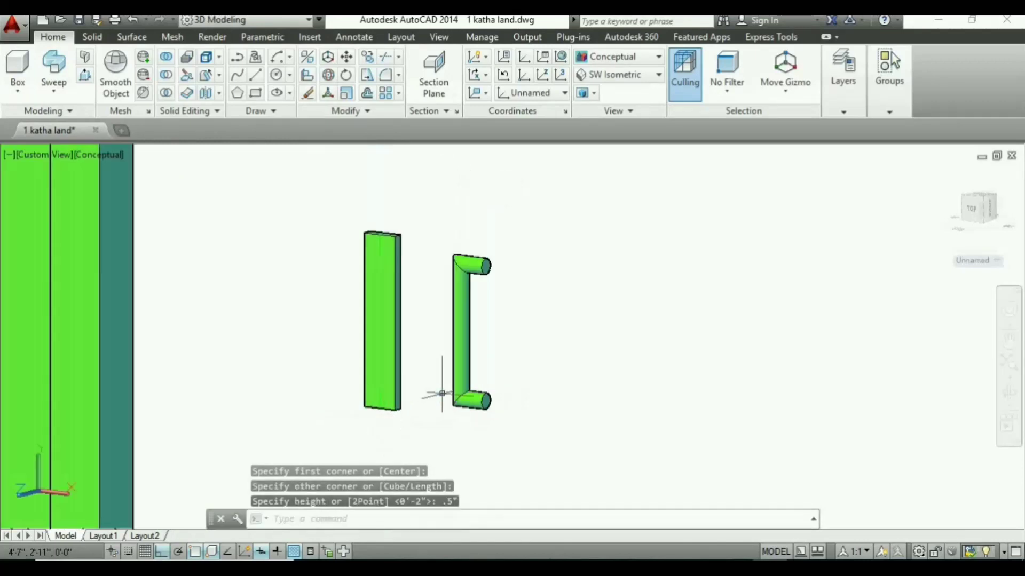
pyautogui.click(96, 156)
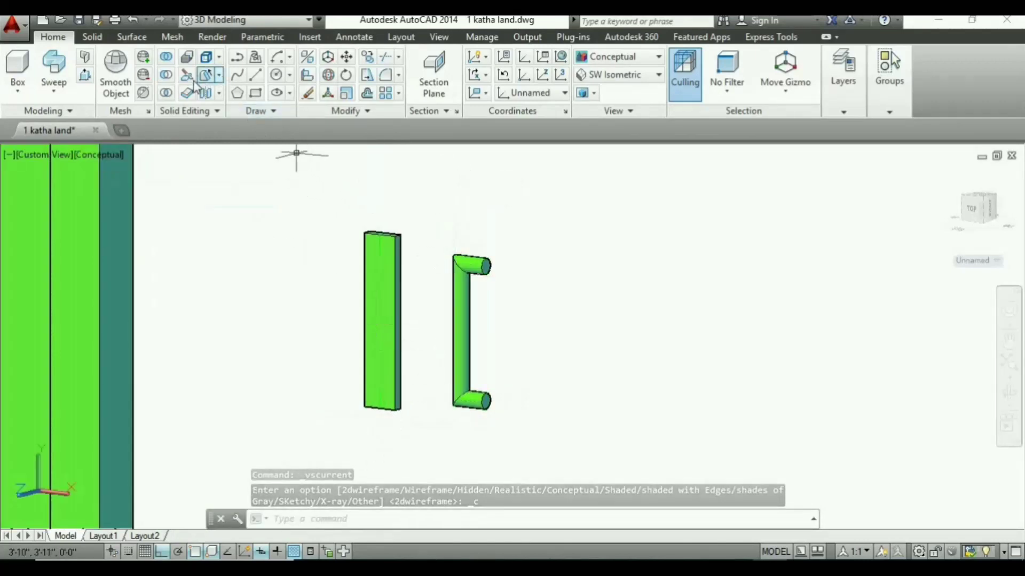
# Step: Rotate the C-shaped handle 90 degrees about the Z axis with 3DROTATE
pyautogui.click(330, 76)
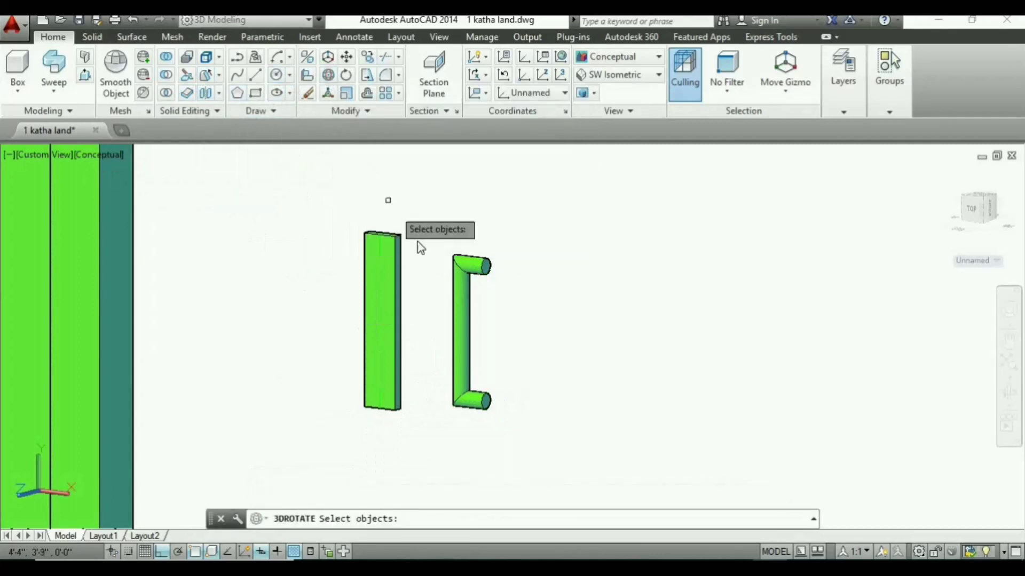
pyautogui.click(460, 274)
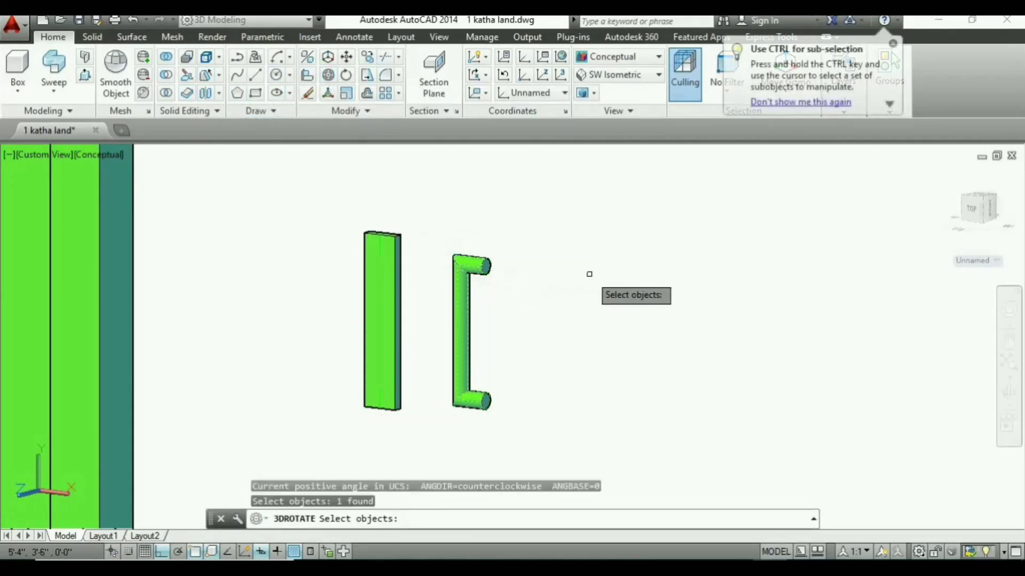
pyautogui.press('Return')
pyautogui.scroll(3, 453, 355)
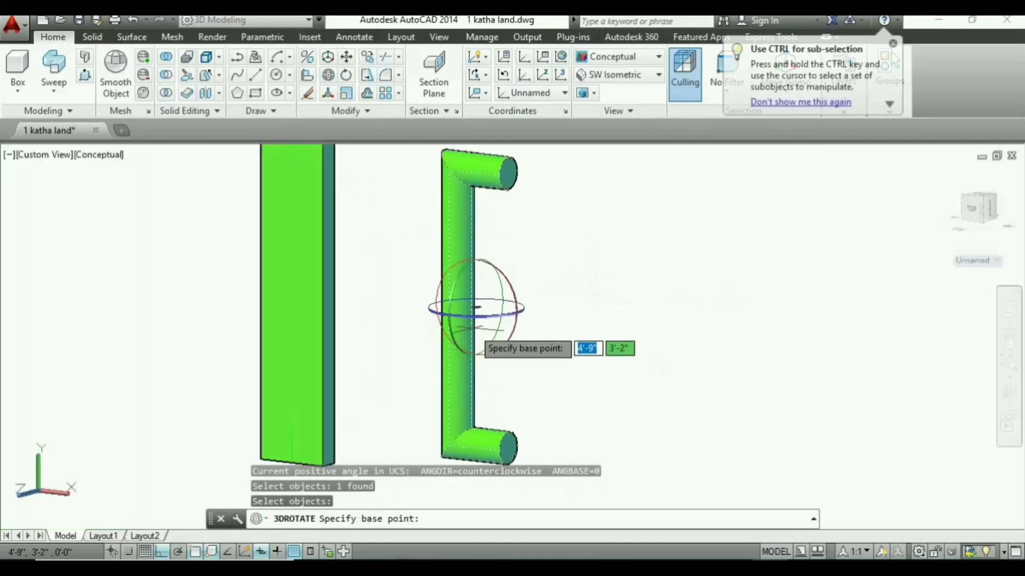
pyautogui.click(477, 308)
pyautogui.click(514, 314)
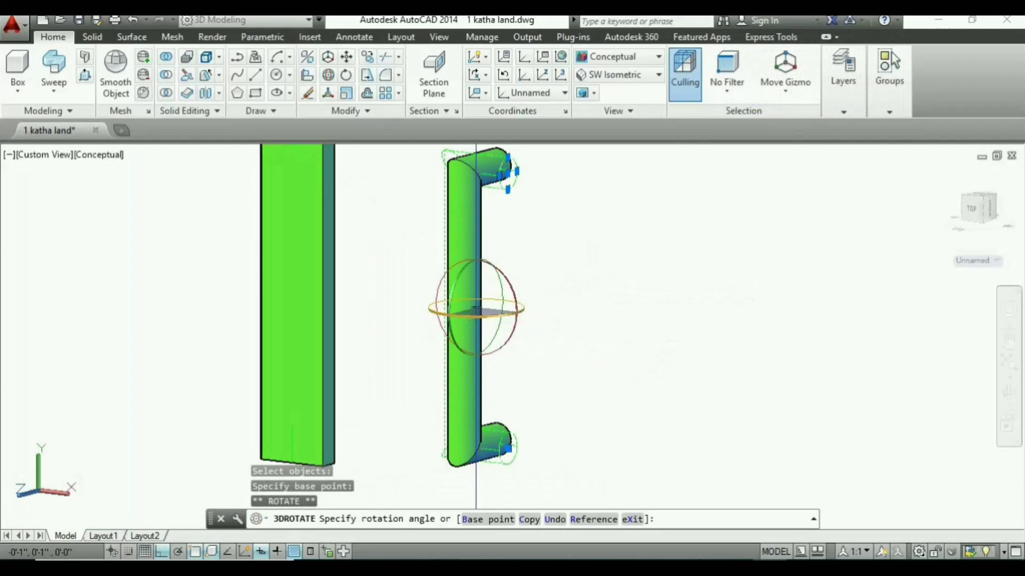
pyautogui.write('90')
pyautogui.press('Return')
pyautogui.press('Escape')
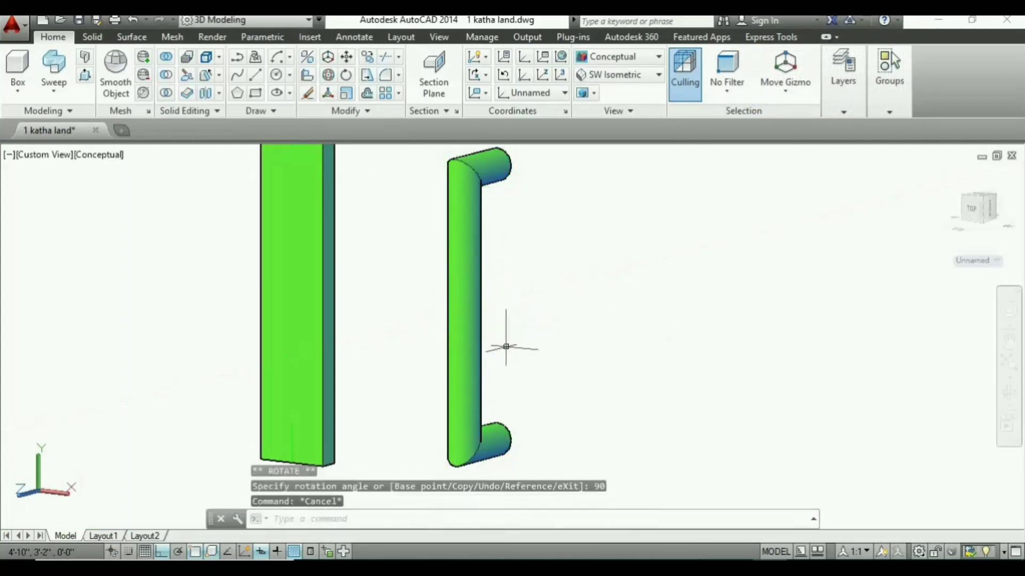
pyautogui.scroll(-2, 499, 348)
pyautogui.click(98, 154)
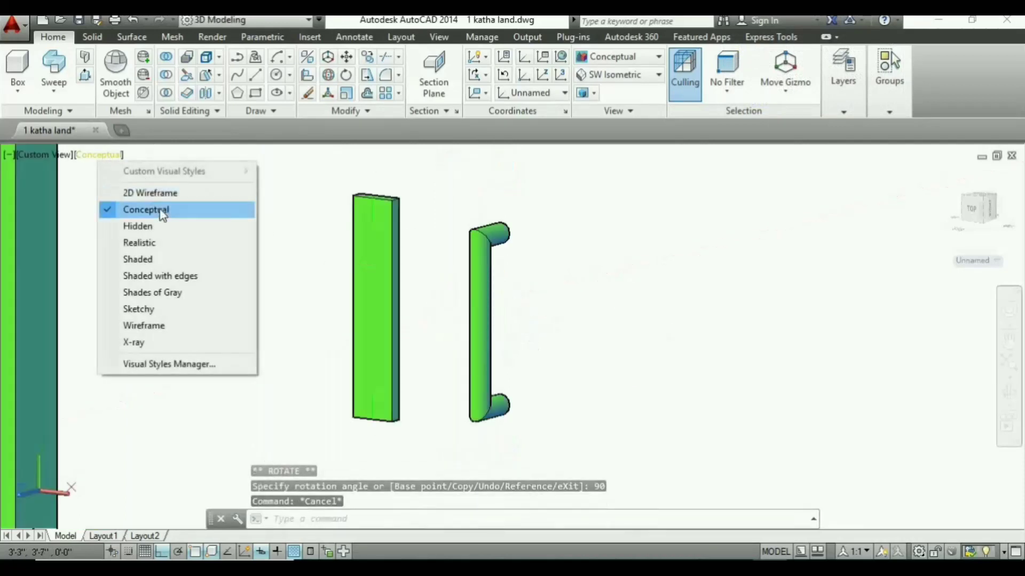
# Step: Switch to 2D Wireframe and move the handle onto the backplate's top with Ortho off
pyautogui.click(183, 202)
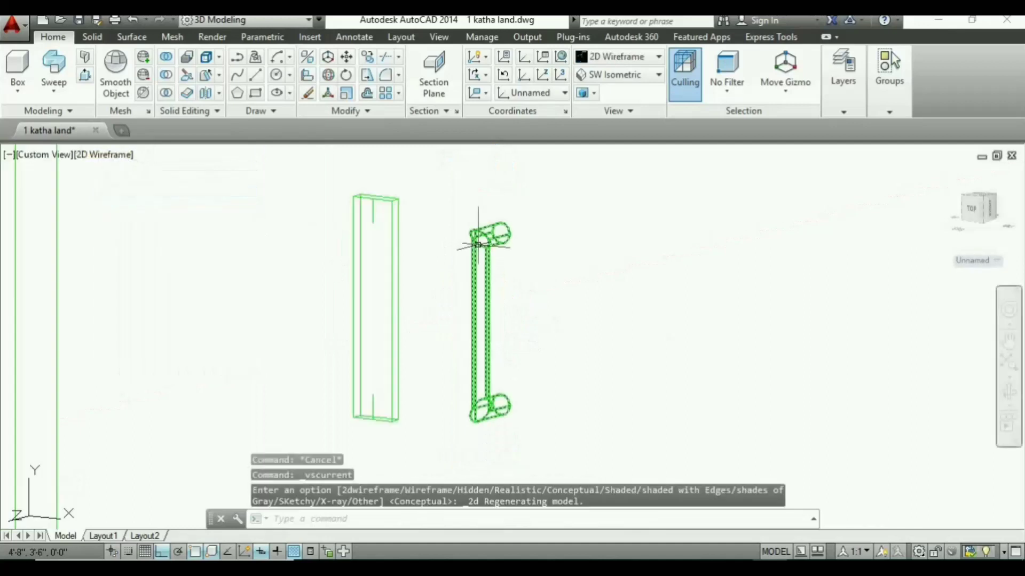
pyautogui.click(483, 271)
pyautogui.write('m')
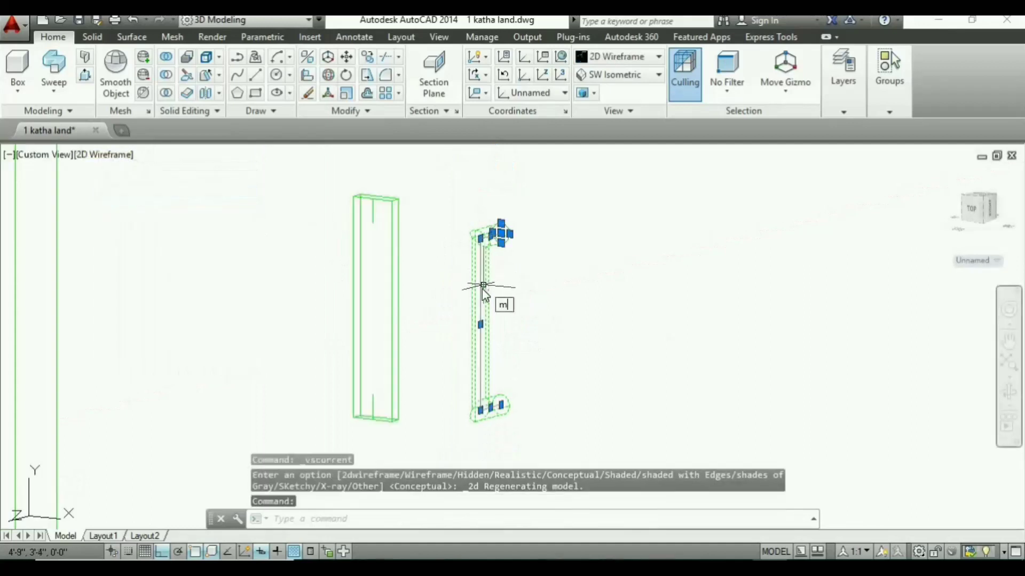
pyautogui.press('Return')
pyautogui.scroll(3, 486, 230)
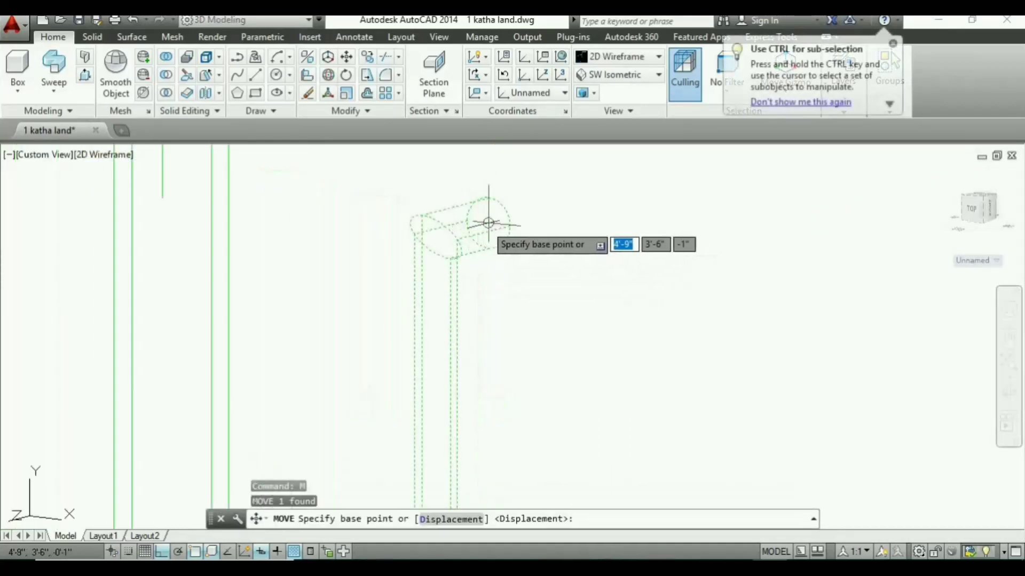
pyautogui.click(488, 223)
pyautogui.scroll(-3, 406, 229)
pyautogui.scroll(-2, 384, 320)
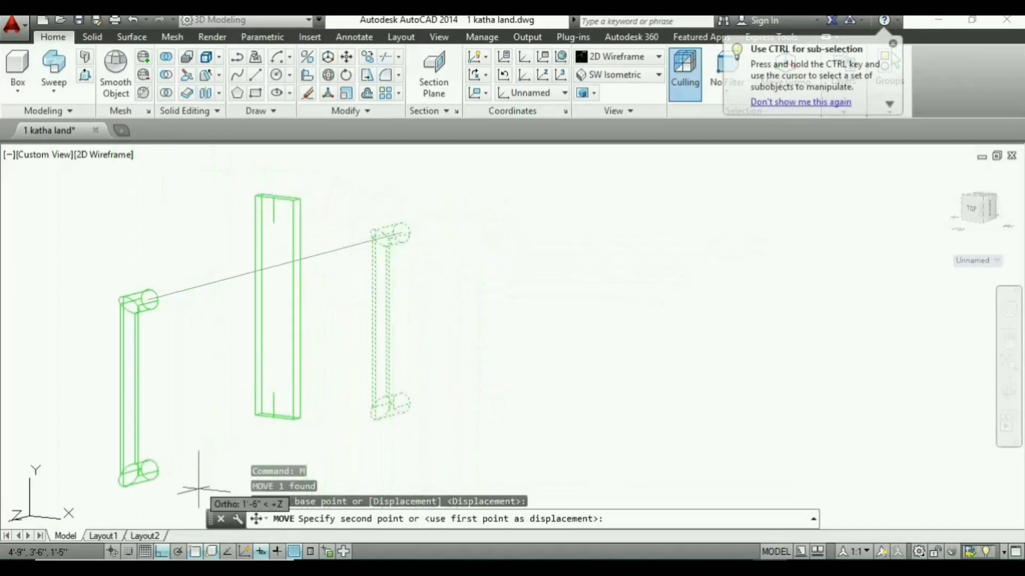
pyautogui.press('F8')
pyautogui.scroll(2, 257, 224)
pyautogui.scroll(2, 247, 220)
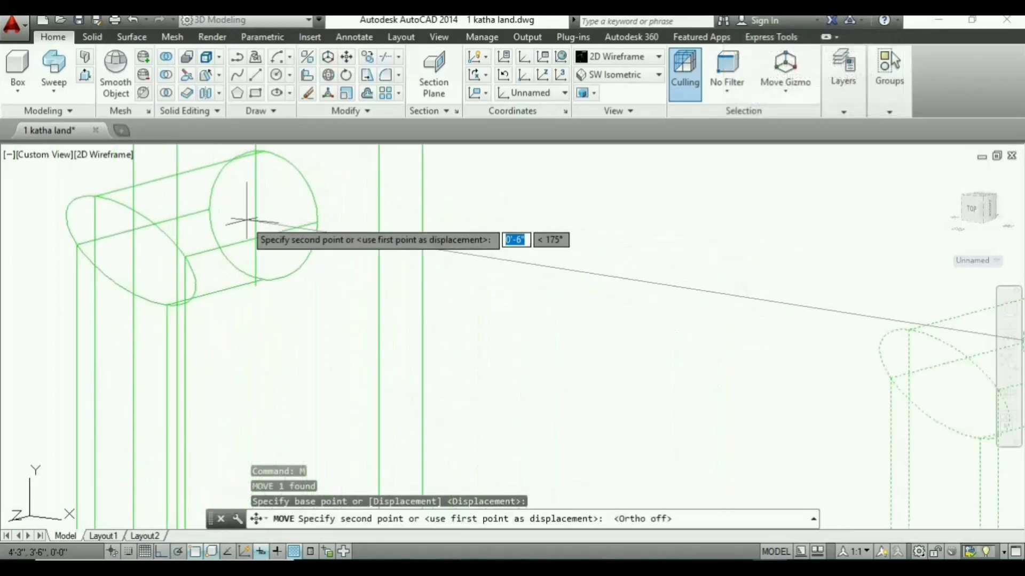
pyautogui.click(252, 286)
# Step: Erase the stray lines left beside the handle
pyautogui.scroll(-3, 245, 299)
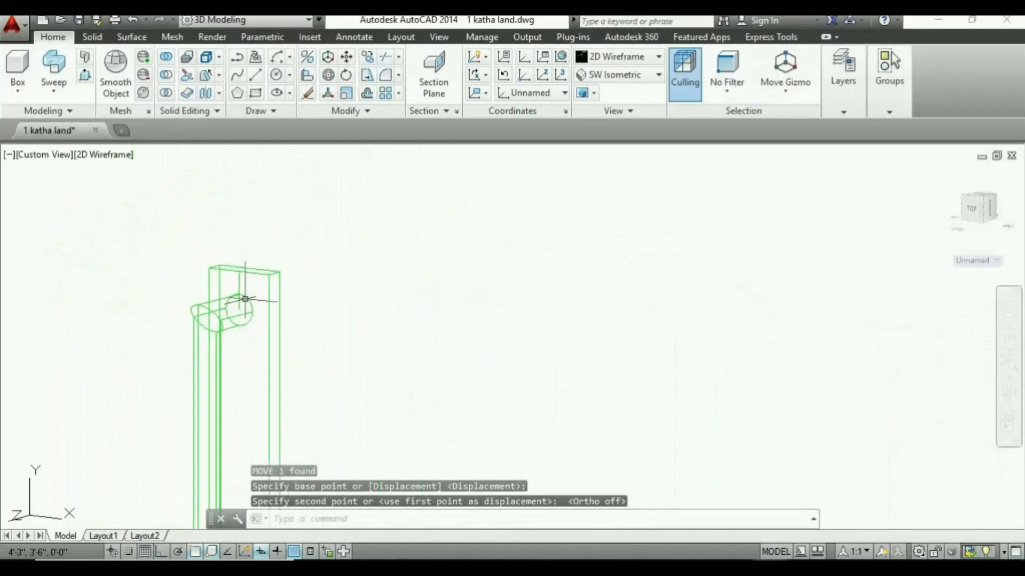
pyautogui.click(272, 288)
pyautogui.scroll(-2, 351, 366)
pyautogui.scroll(3, 274, 297)
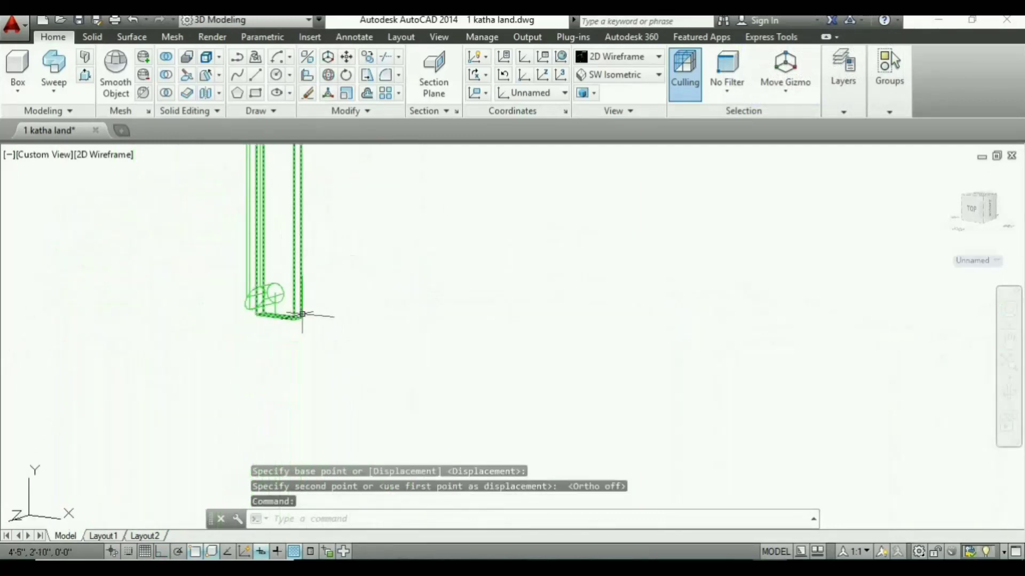
pyautogui.scroll(2, 235, 315)
pyautogui.click(228, 301)
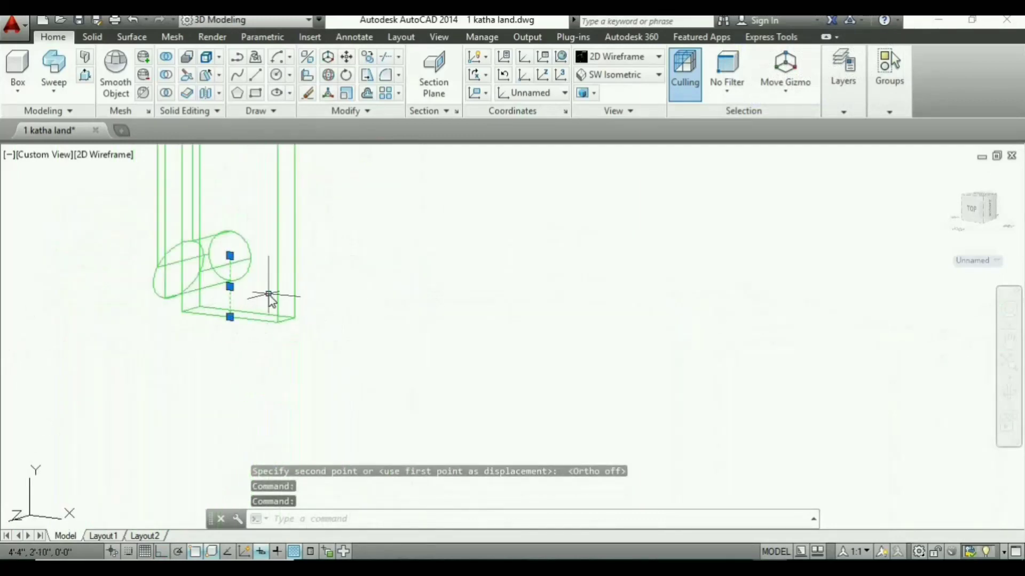
pyautogui.press('Delete')
# Step: Window-select the handle and backplate together as one assembly
pyautogui.scroll(-3, 267, 292)
pyautogui.scroll(-1, 273, 277)
pyautogui.click(291, 159)
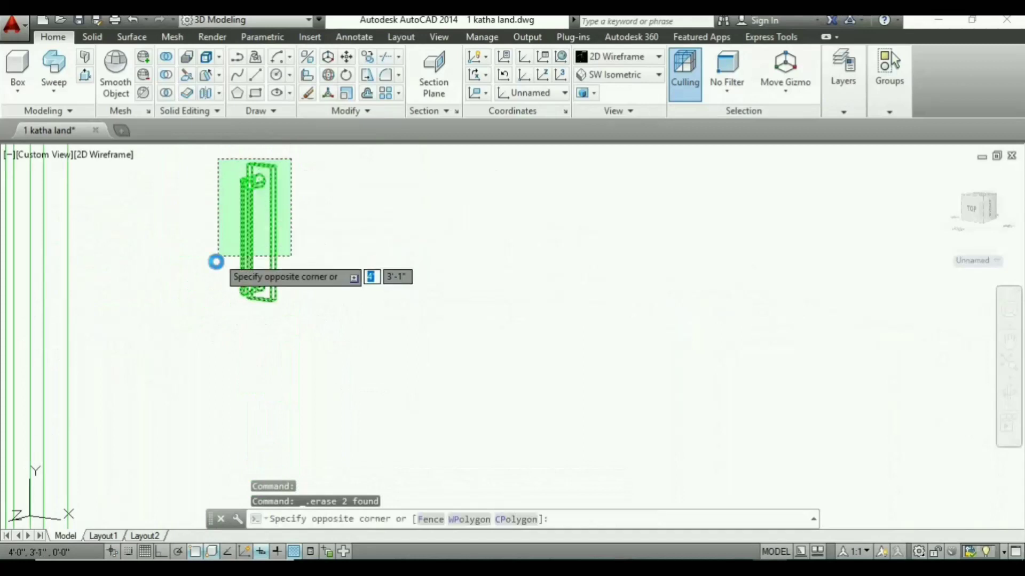
pyautogui.click(230, 262)
# Step: Move the handle assembly from its corner onto the door's side edge
pyautogui.write('m')
pyautogui.press('Return')
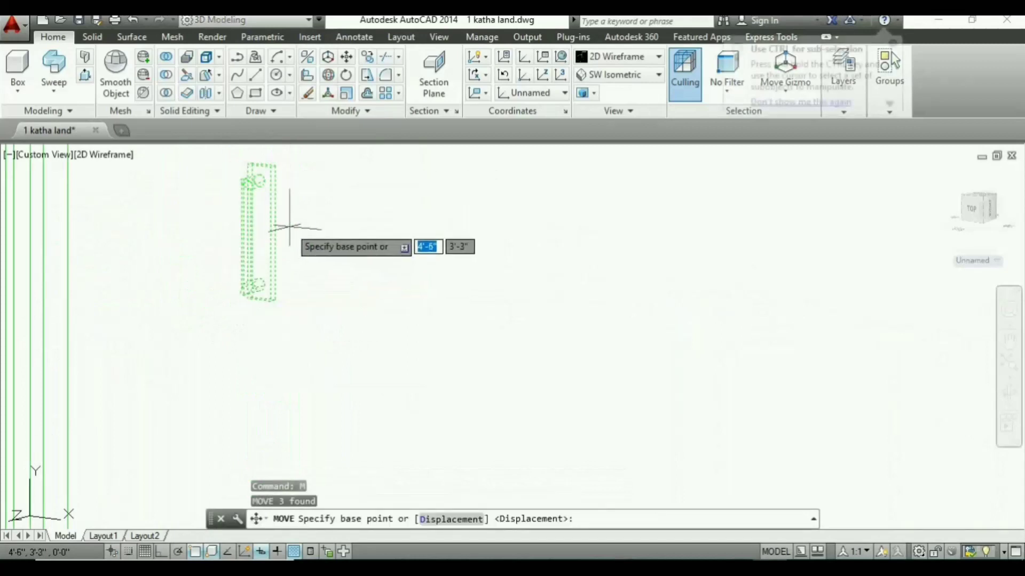
pyautogui.scroll(-1, 363, 331)
pyautogui.scroll(3, 311, 281)
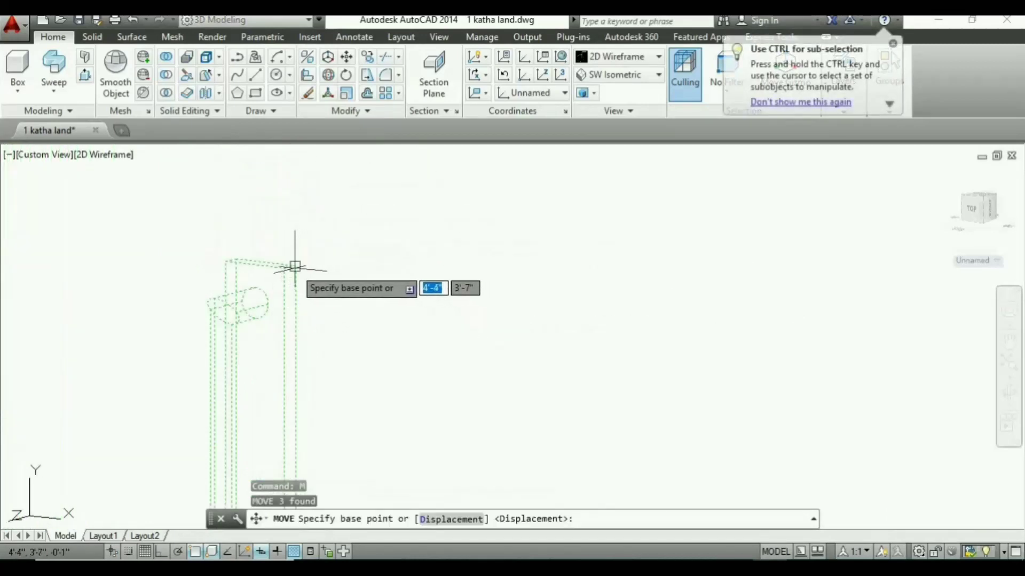
pyautogui.click(296, 263)
pyautogui.scroll(-4, 297, 264)
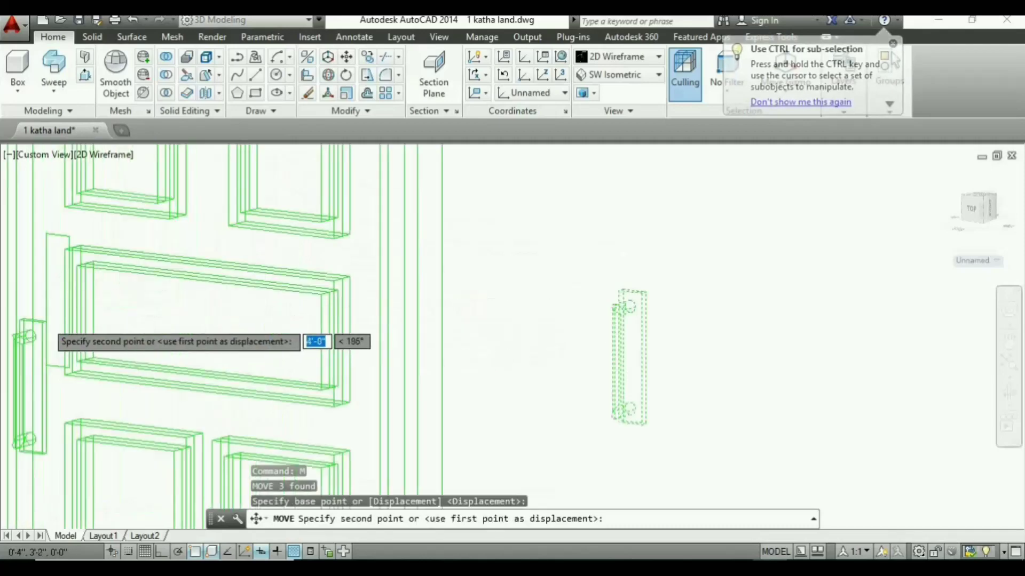
pyautogui.scroll(3, 53, 299)
pyautogui.scroll(2, 64, 240)
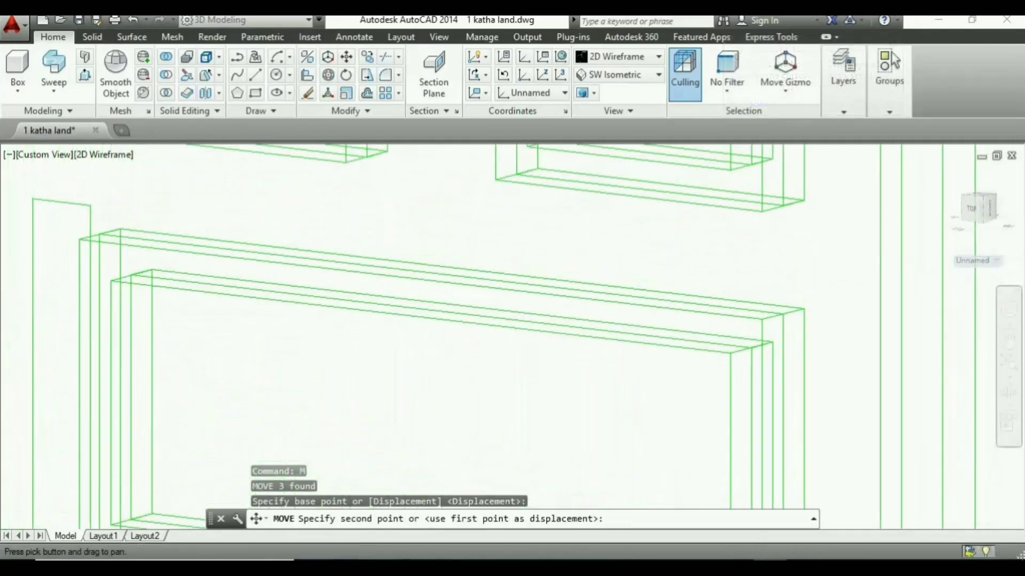
pyautogui.click(80, 212)
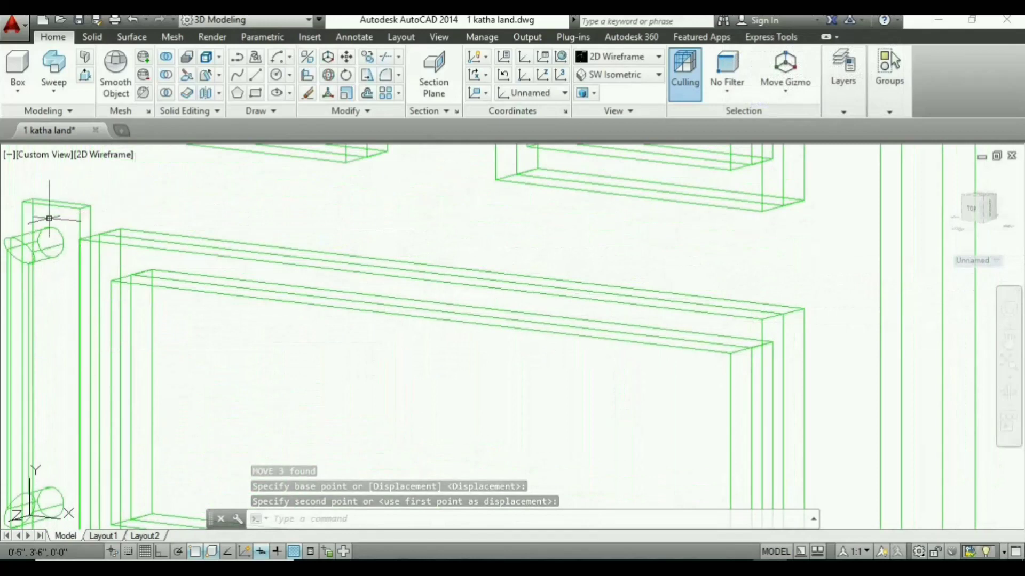
pyautogui.click(80, 213)
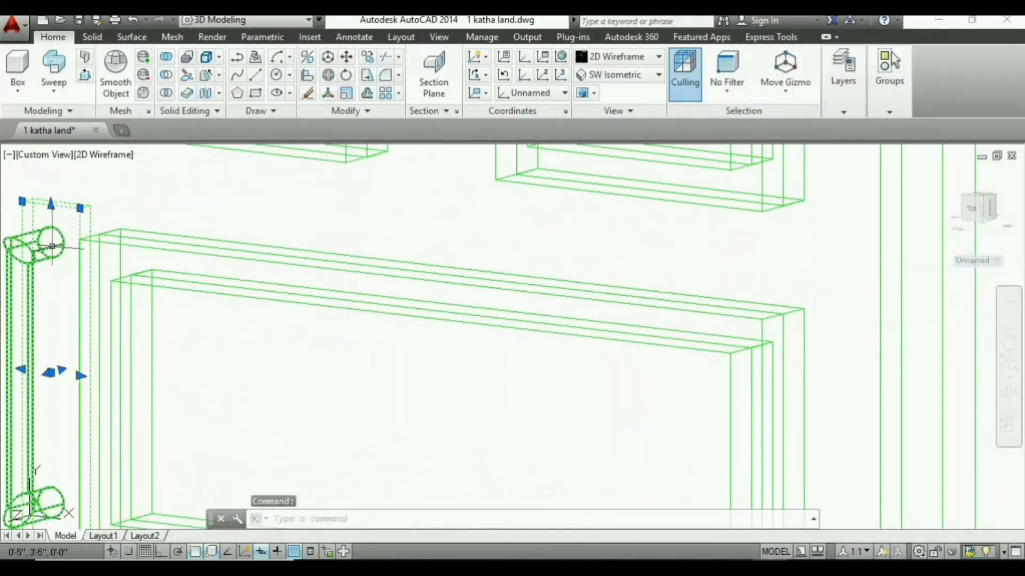
# Step: Shift the two selected frame pieces 2 inches horizontally with Ortho on
pyautogui.write('m')
pyautogui.press('Return')
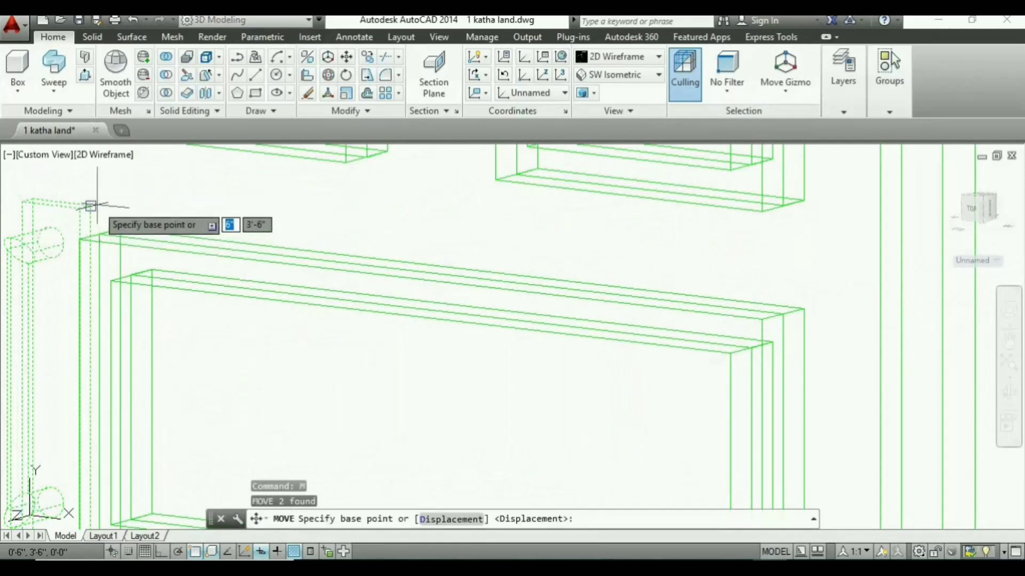
pyautogui.press('F8')
pyautogui.click(79, 216)
pyautogui.write('2')
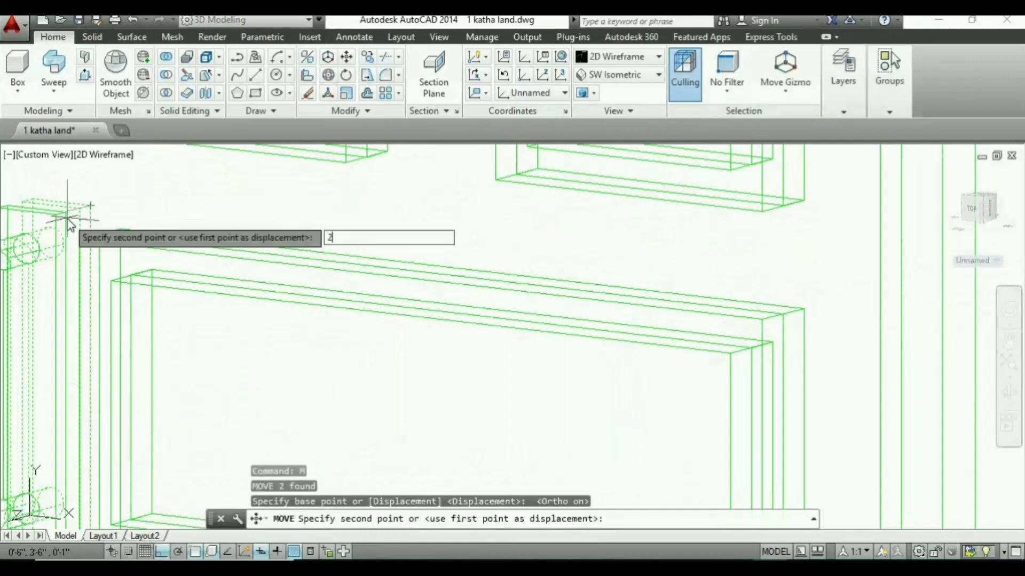
pyautogui.press('Return')
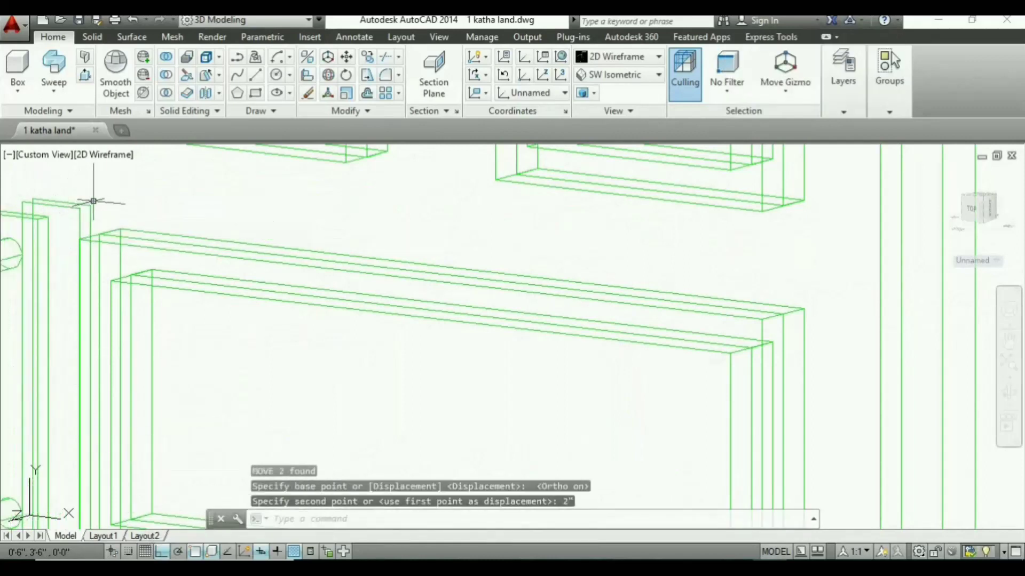
# Step: Delete the two leftover frame members at the door's left edge
pyautogui.click(92, 217)
pyautogui.click(74, 220)
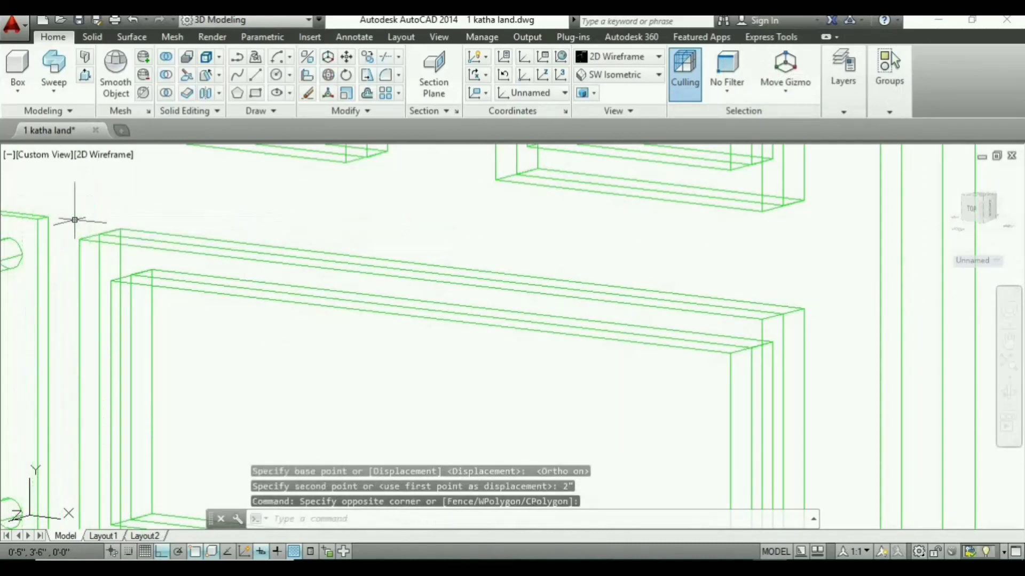
pyautogui.press('Delete')
pyautogui.scroll(-5, 86, 214)
pyautogui.scroll(-4, 201, 299)
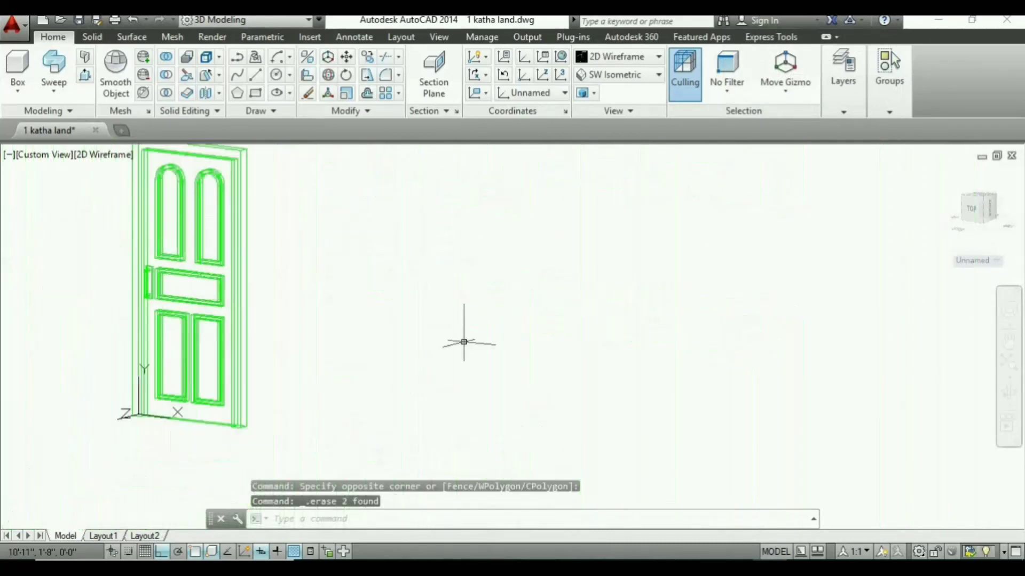
# Step: Shade the door in Conceptual style, then switch to Realistic
pyautogui.click(110, 154)
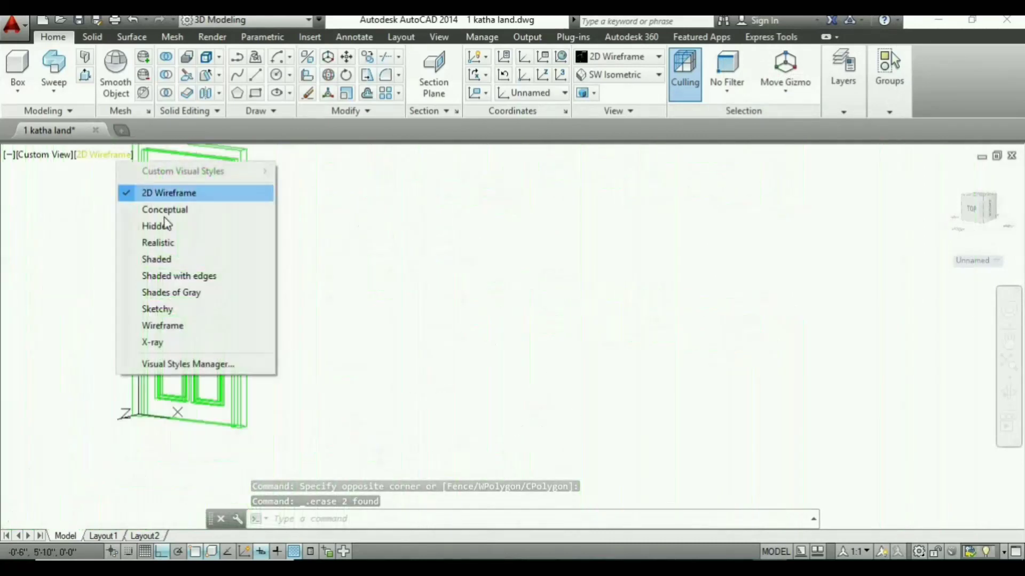
pyautogui.click(192, 210)
pyautogui.scroll(3, 122, 214)
pyautogui.scroll(2, 119, 199)
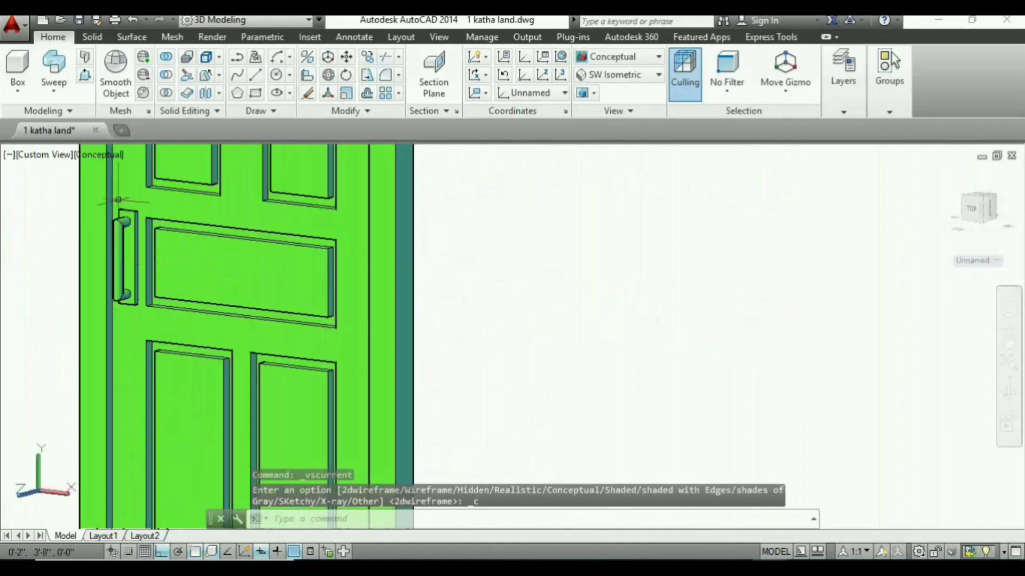
pyautogui.click(99, 156)
pyautogui.click(158, 241)
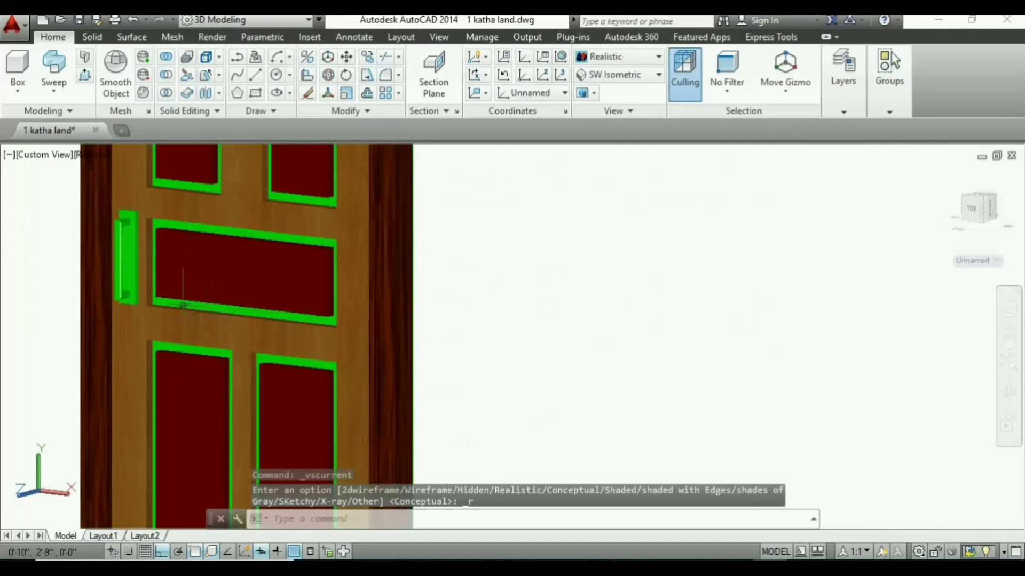
pyautogui.scroll(5, 134, 267)
# Step: Set the door handle's colour to Red in Quick Properties
pyautogui.click(106, 274)
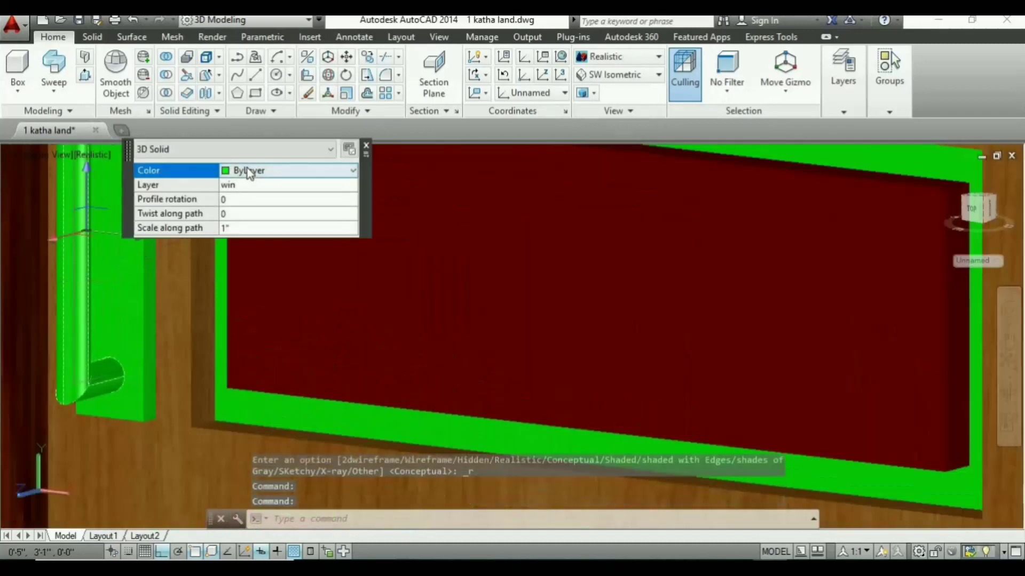
pyautogui.click(249, 172)
pyautogui.click(240, 211)
pyautogui.scroll(-5, 235, 268)
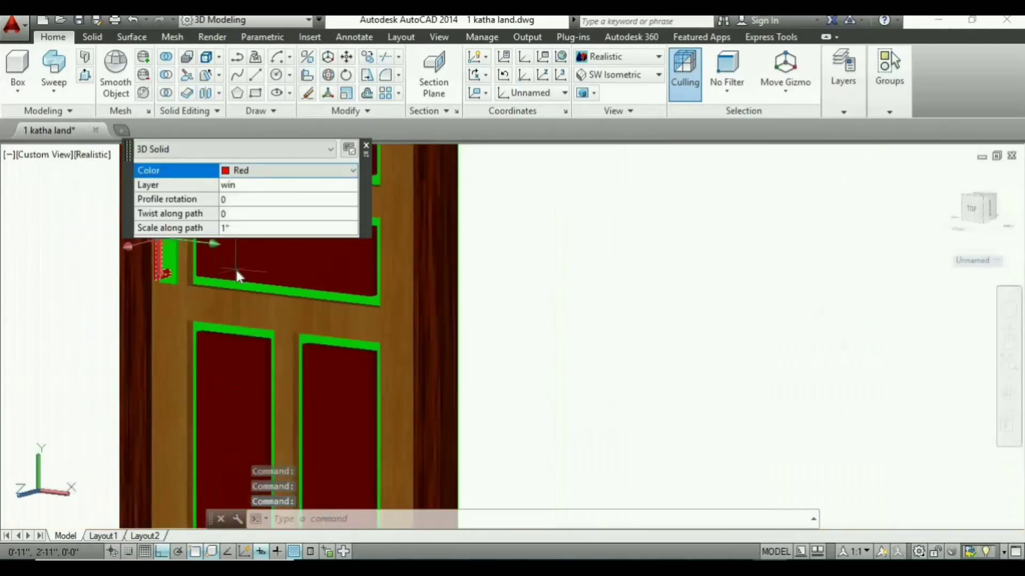
pyautogui.press('Escape')
pyautogui.scroll(-2, 235, 268)
pyautogui.scroll(-3, 236, 267)
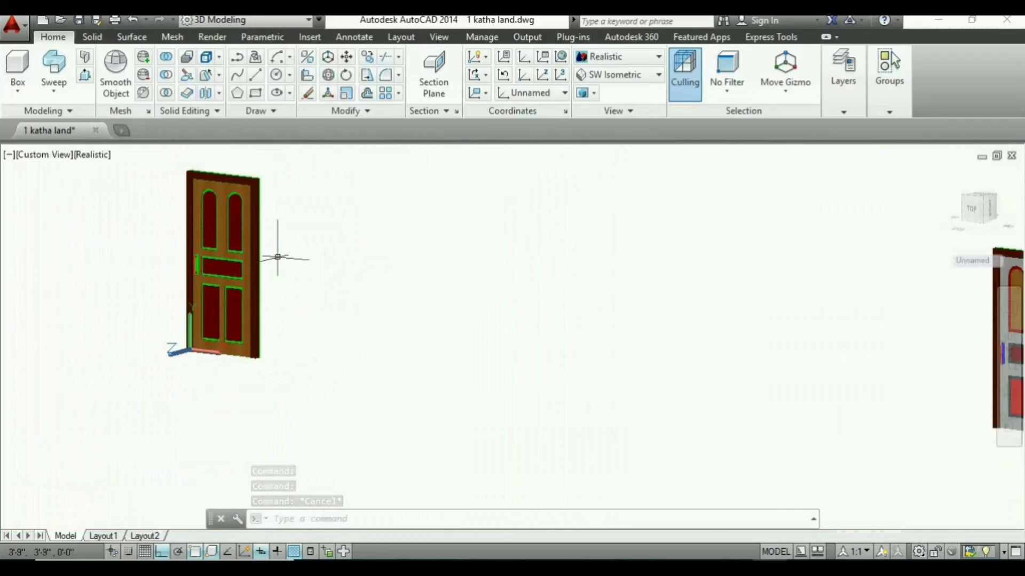
# Step: Frame the house and doors and switch to 2D Wireframe
pyautogui.scroll(-2, 270, 246)
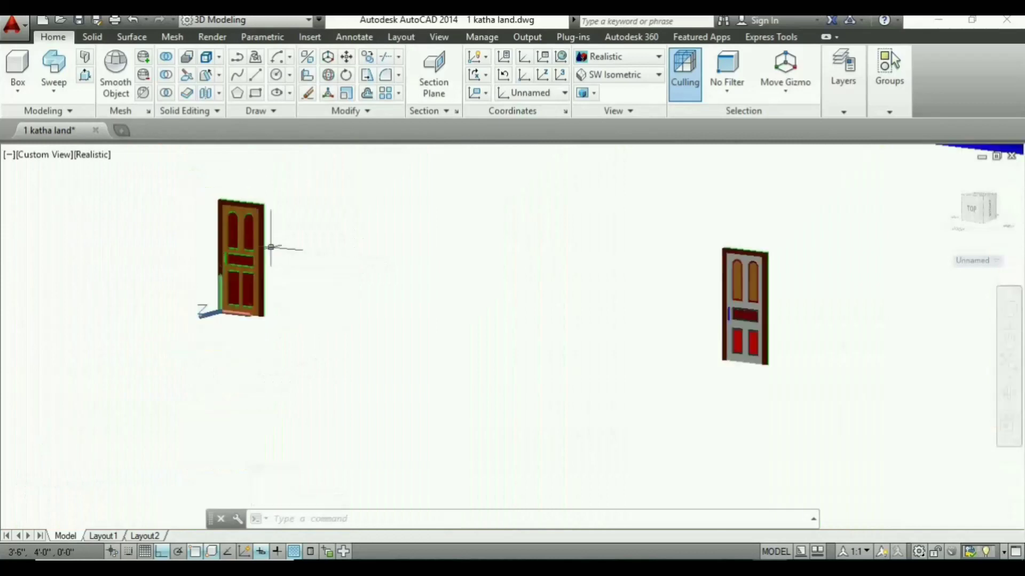
pyautogui.scroll(-2, 297, 384)
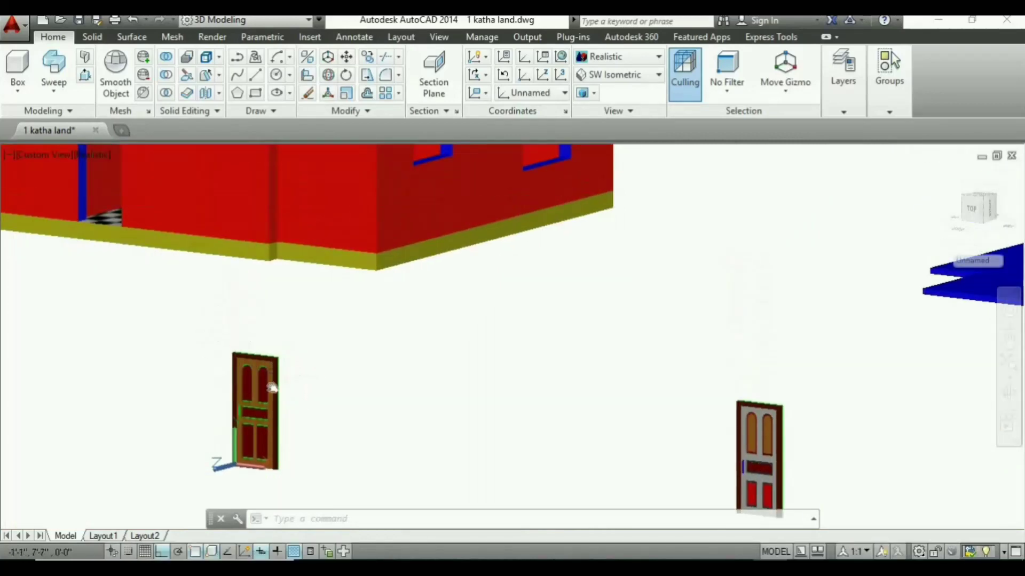
pyautogui.moveTo(166, 265); pyautogui.dragTo(219, 320, button='middle')
pyautogui.click(106, 155)
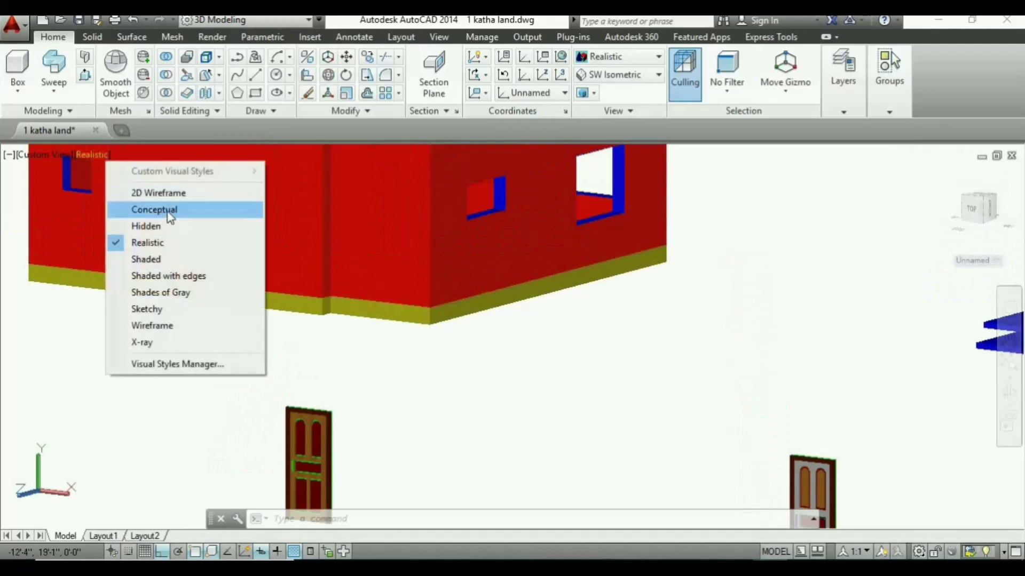
pyautogui.click(176, 193)
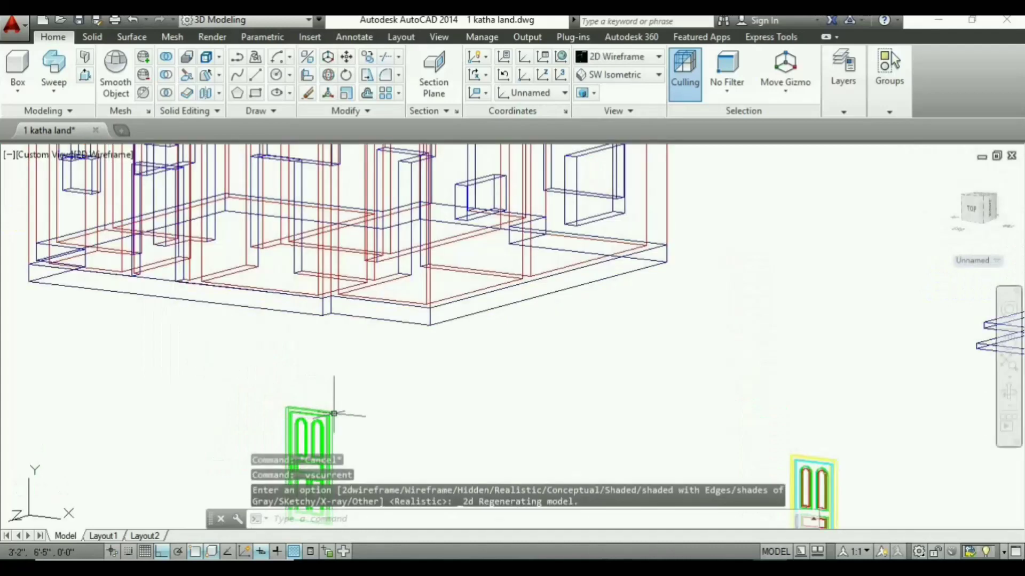
# Step: Copy the door from its bottom corner into the house's doorway
pyautogui.click(360, 337)
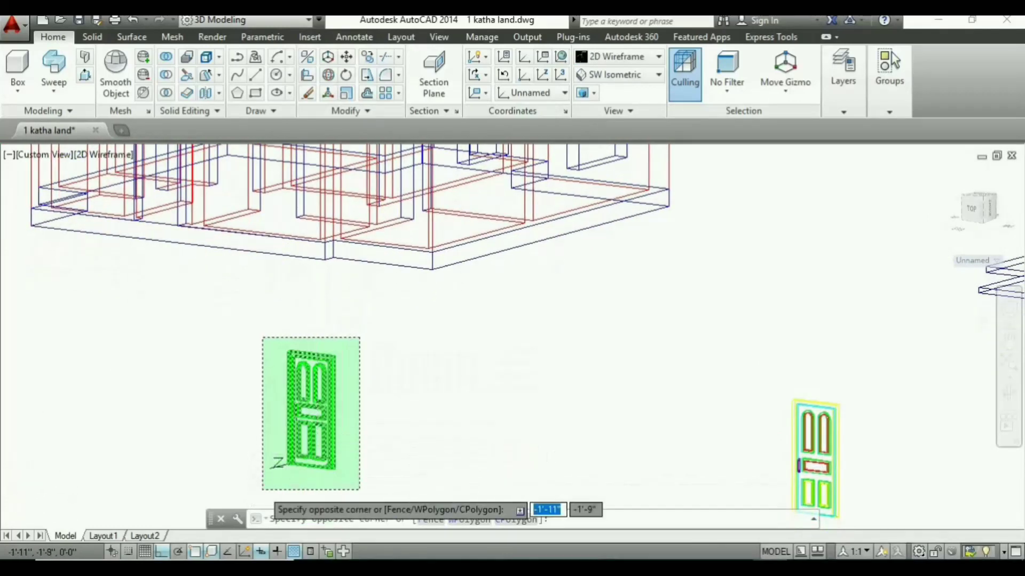
pyautogui.click(262, 490)
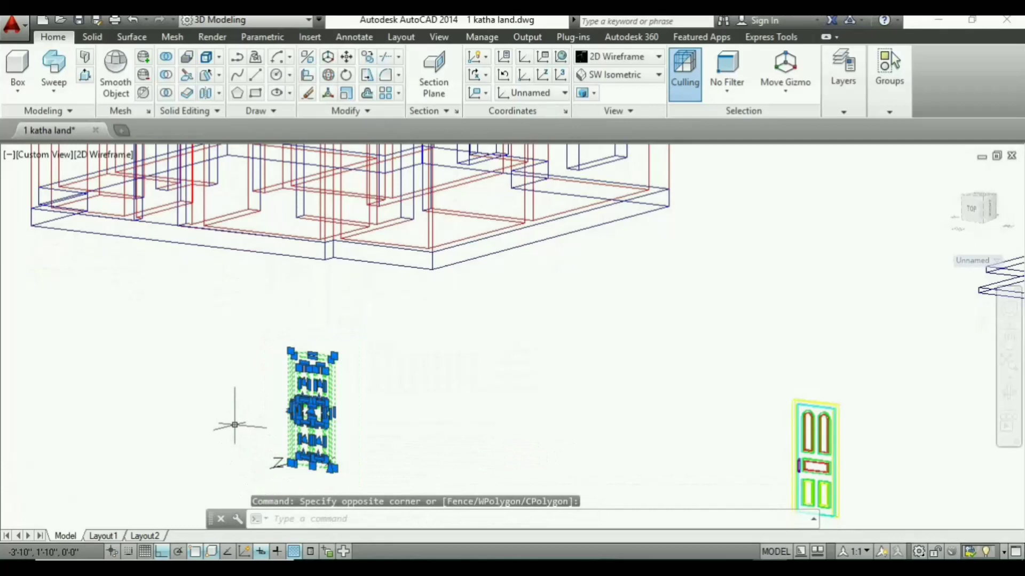
pyautogui.write('c')
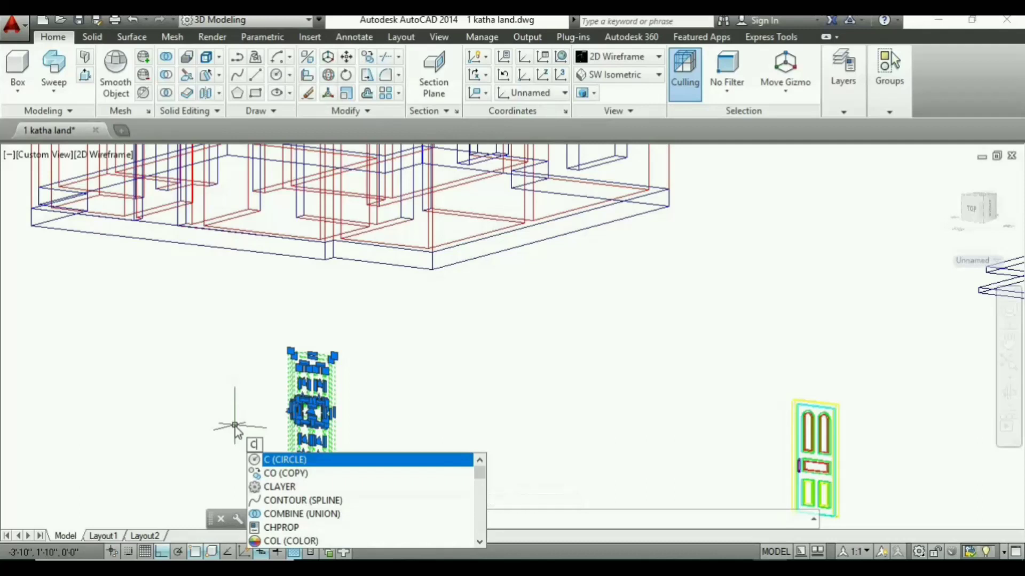
pyautogui.write('o')
pyautogui.press('Return')
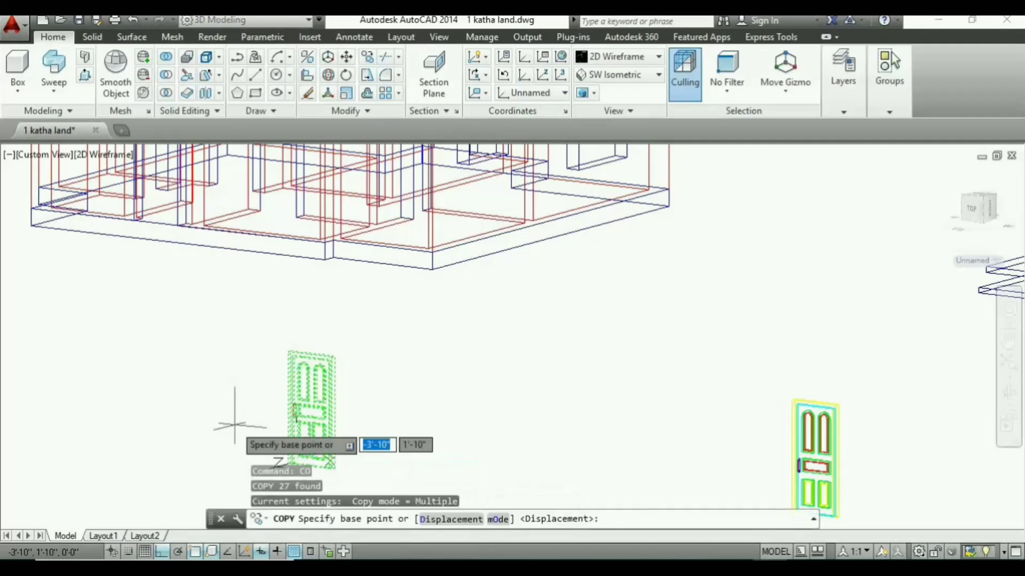
pyautogui.scroll(3, 235, 426)
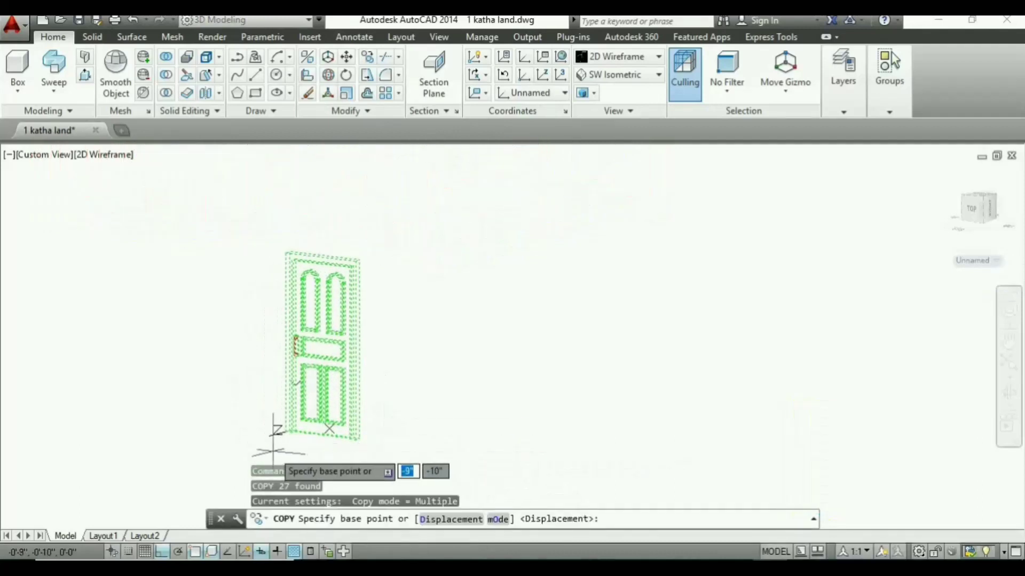
pyautogui.scroll(2, 273, 452)
pyautogui.scroll(2, 293, 425)
pyautogui.scroll(2, 297, 424)
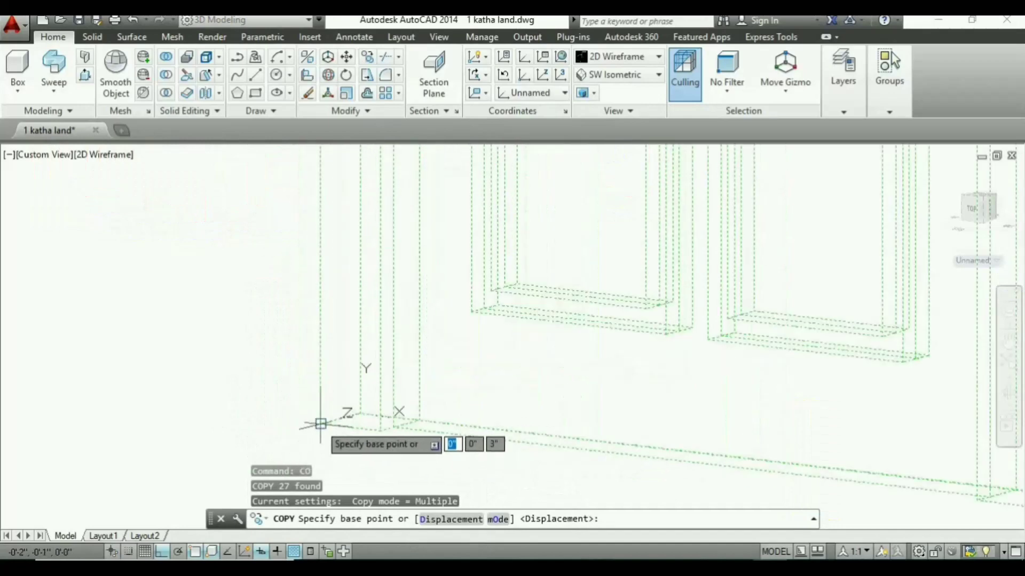
pyautogui.click(321, 425)
pyautogui.press('Escape')
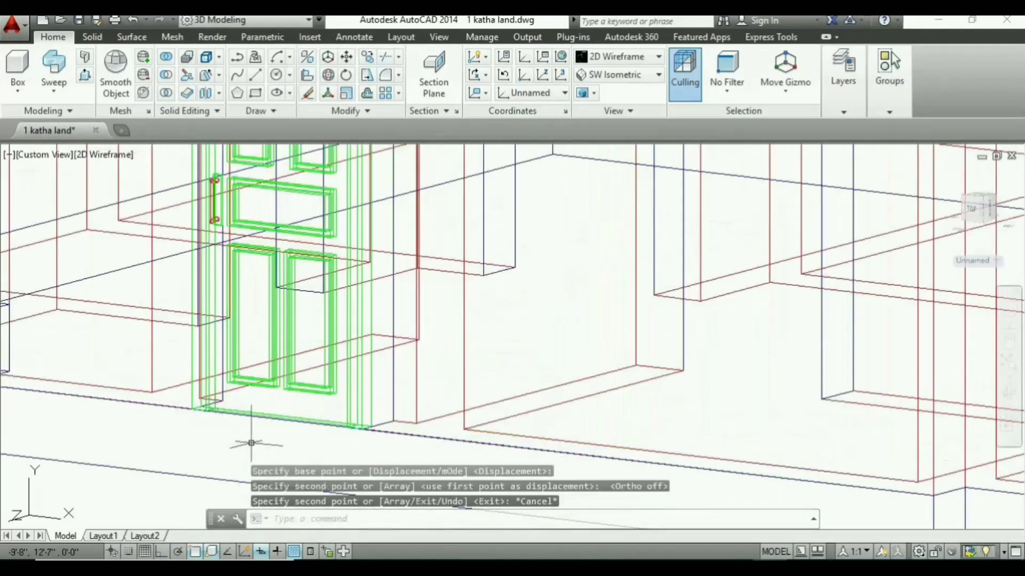
pyautogui.scroll(-4, 191, 409)
# Step: Render the house in Conceptual, then Realistic style, and zoom to inspect the door
pyautogui.click(120, 156)
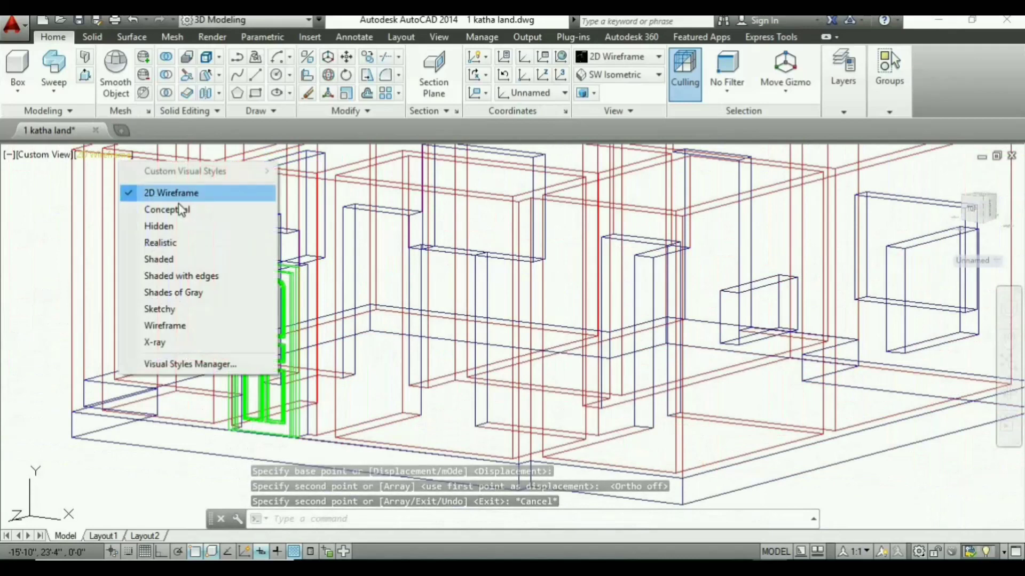
pyautogui.click(166, 211)
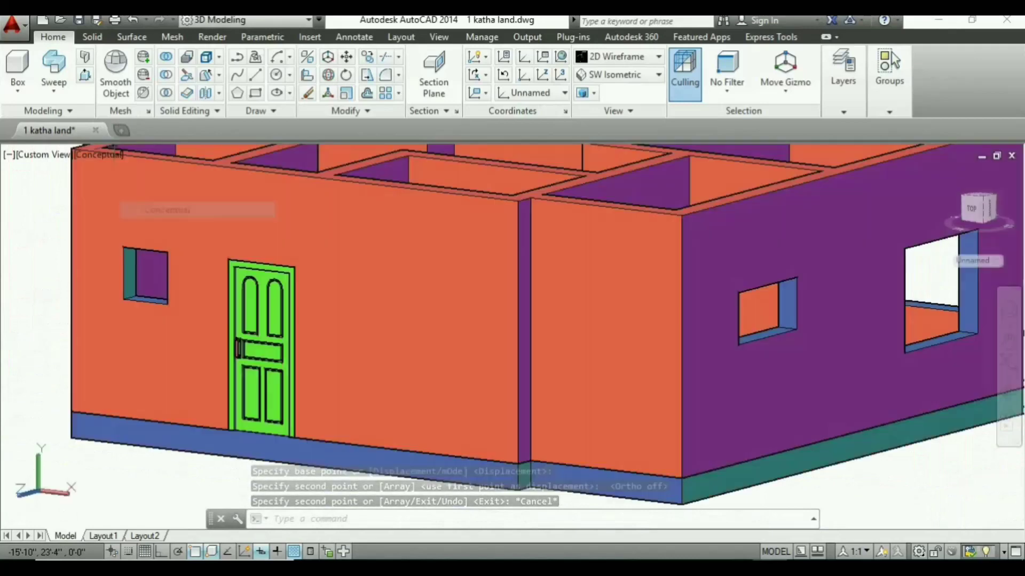
pyautogui.click(120, 157)
pyautogui.click(170, 245)
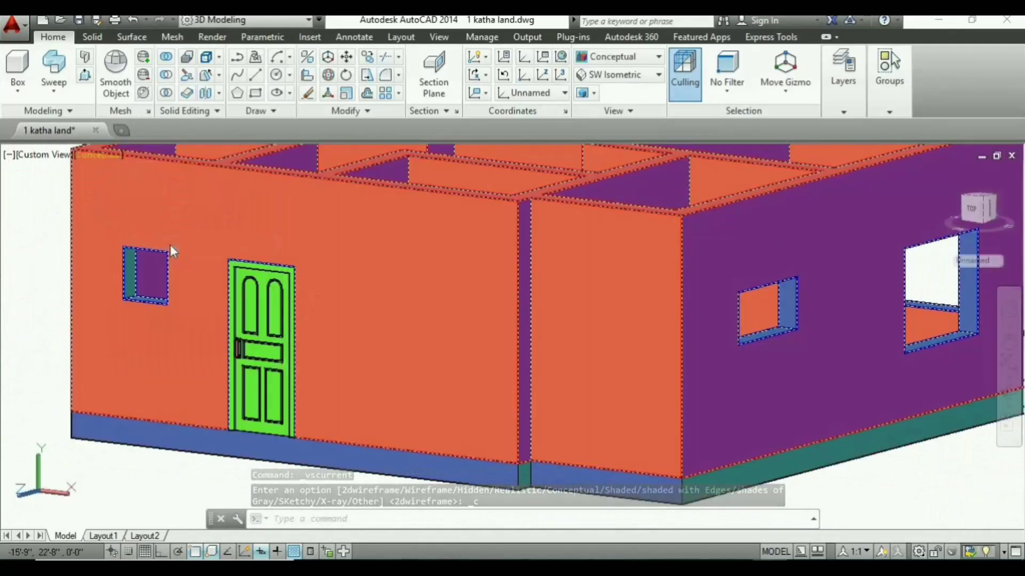
pyautogui.scroll(3, 264, 320)
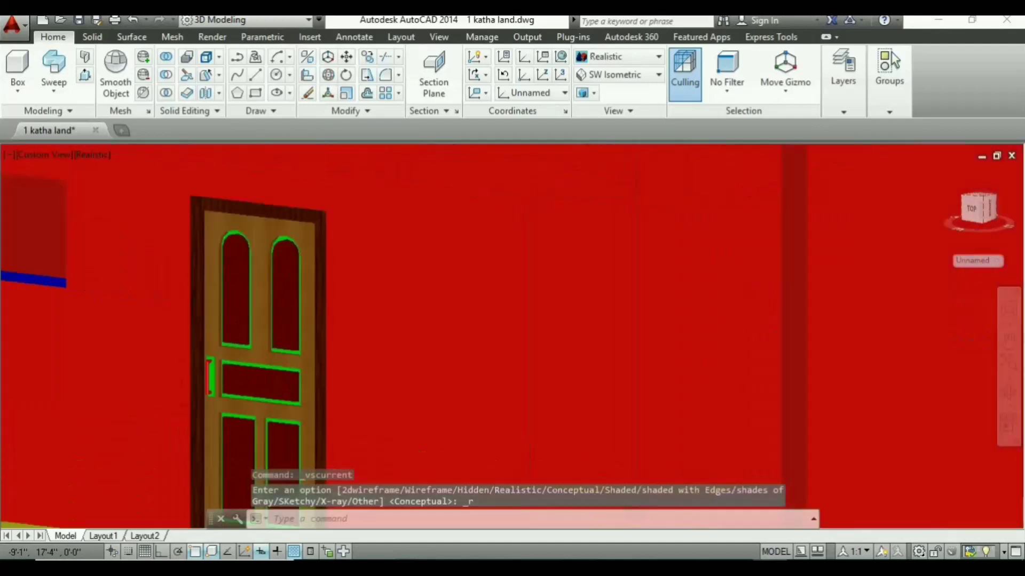
pyautogui.scroll(2, 264, 320)
pyautogui.scroll(-5, 264, 347)
pyautogui.scroll(-3, 291, 363)
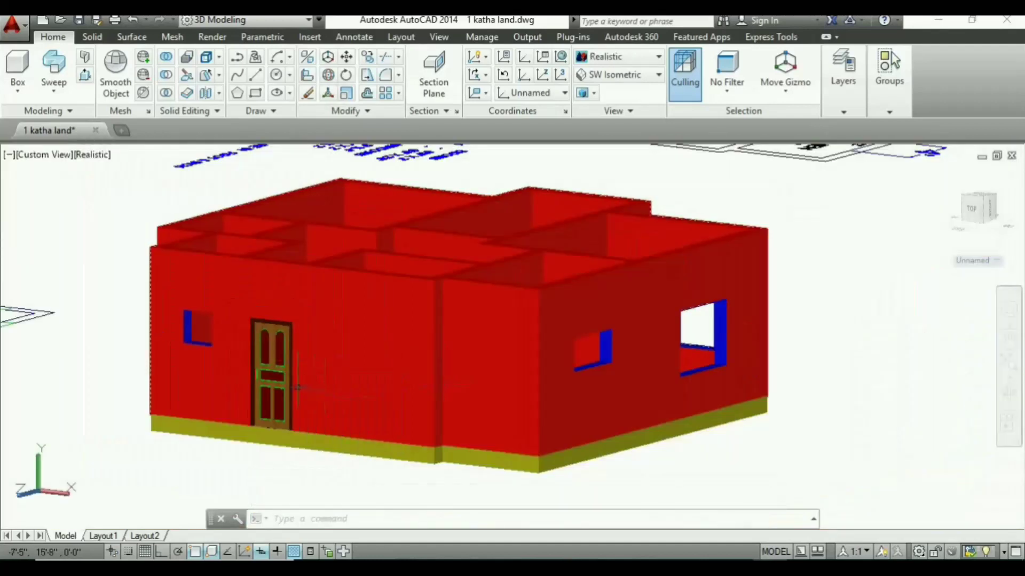
pyautogui.scroll(3, 299, 387)
pyautogui.scroll(2, 283, 379)
pyautogui.scroll(-3, 249, 368)
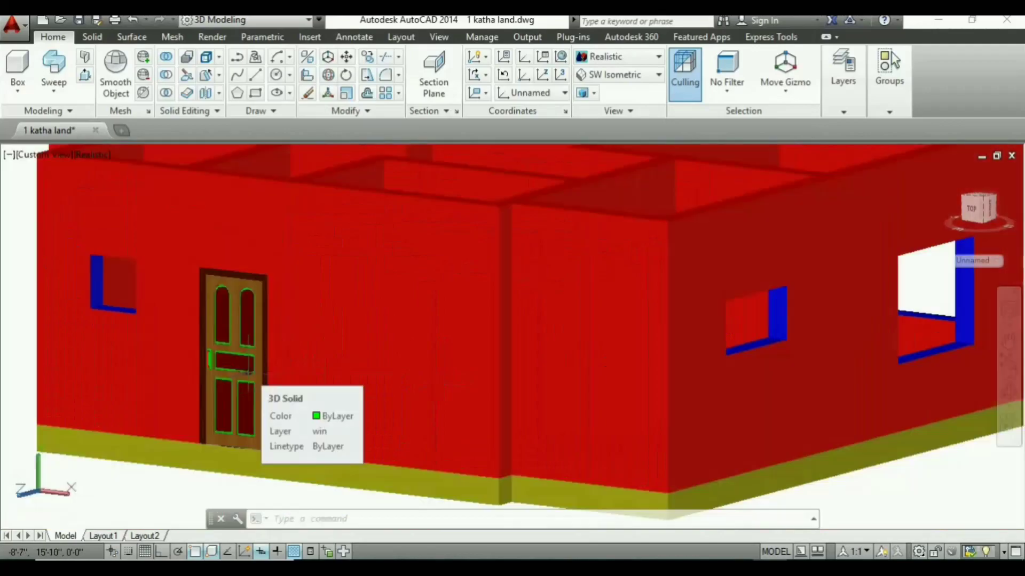